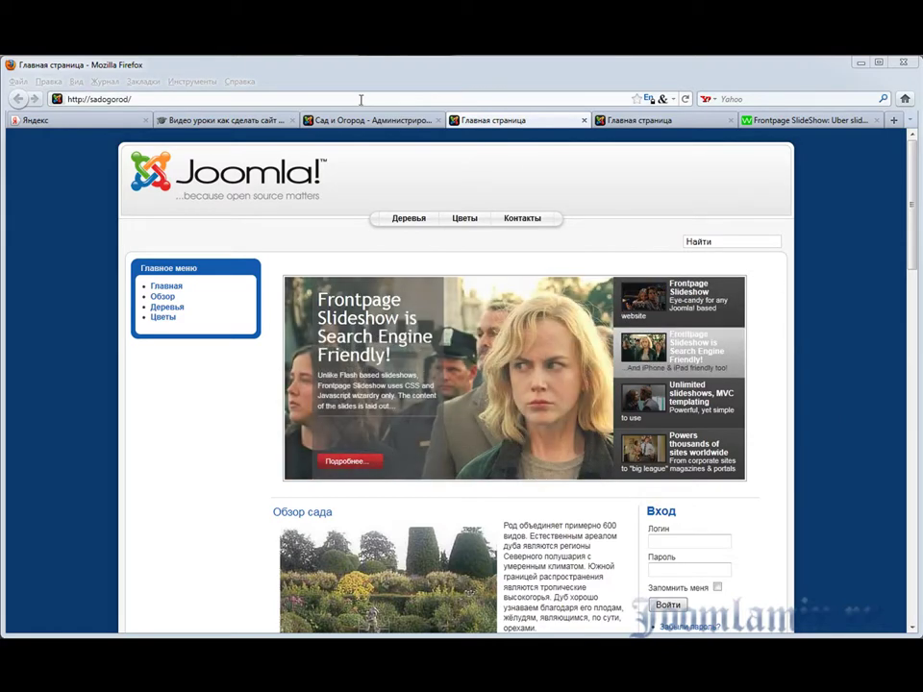
Step: Review the Frontpage SlideShow product page on joomlaworks.gr, including the list of Joomla! based websites that use the extension
{"action": "left_click", "coordinate": [374, 122]}
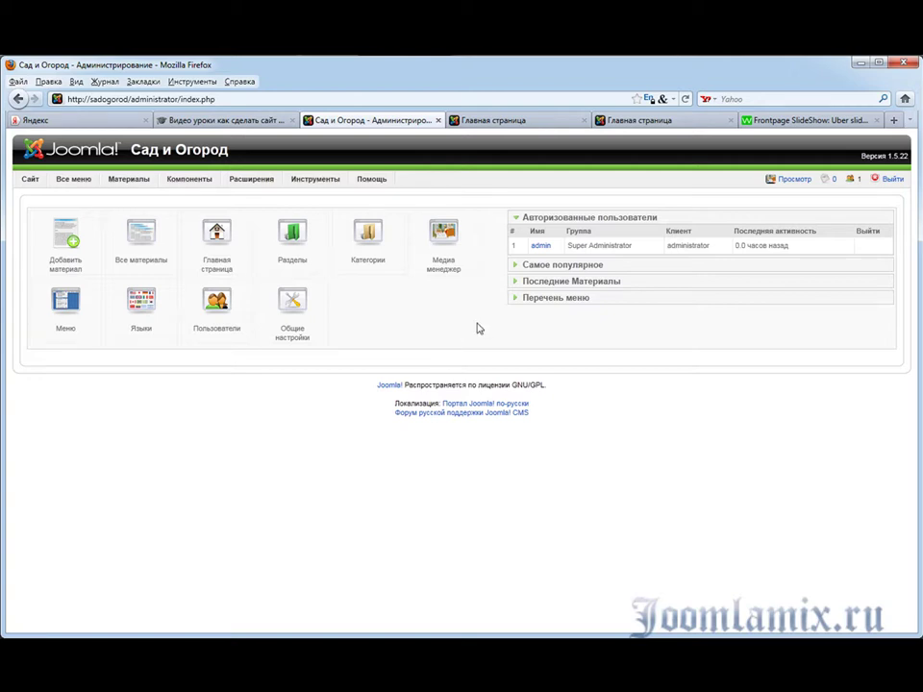
{"action": "left_click", "coordinate": [784, 122]}
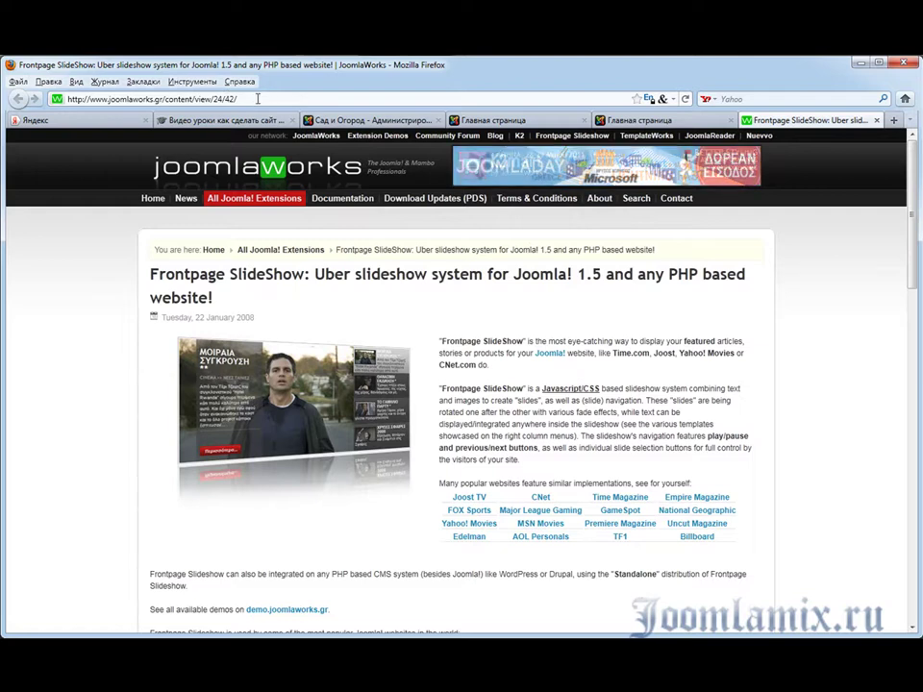
{"action": "left_click_drag", "start_coordinate": [245, 98], "coordinate": [69, 99]}
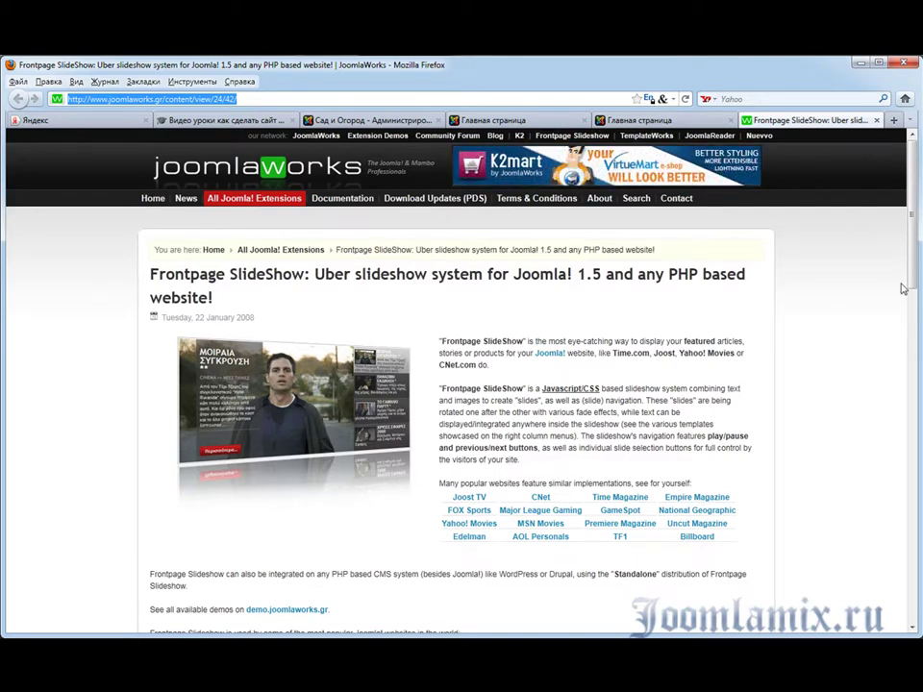
{"action": "left_click_drag", "start_coordinate": [915, 276], "coordinate": [915, 454]}
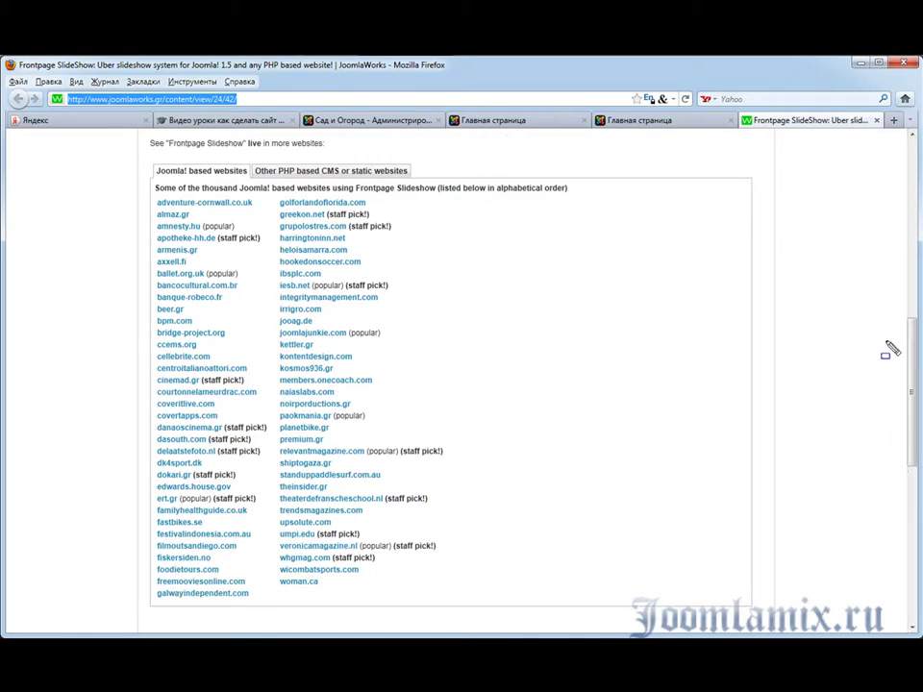
{"action": "mouse_move", "coordinate": [157, 180]}
{"action": "left_mouse_down"}
{"action": "mouse_move", "coordinate": [196, 391]}
{"action": "mouse_move", "coordinate": [391, 552]}
{"action": "mouse_move", "coordinate": [423, 591]}
{"action": "mouse_move", "coordinate": [483, 610]}
{"action": "left_mouse_up"}
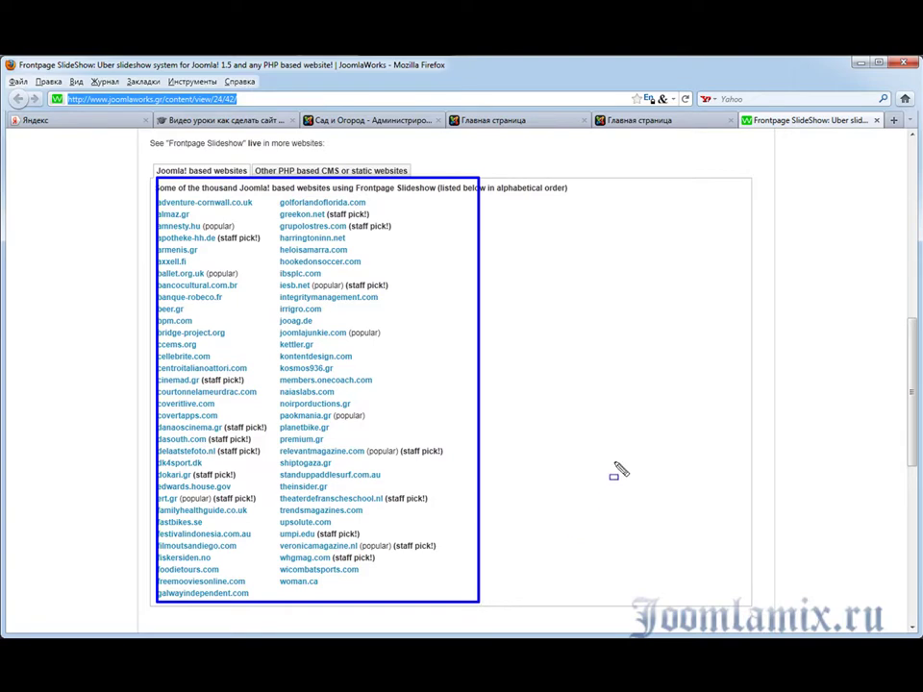
{"action": "key", "text": "Escape"}
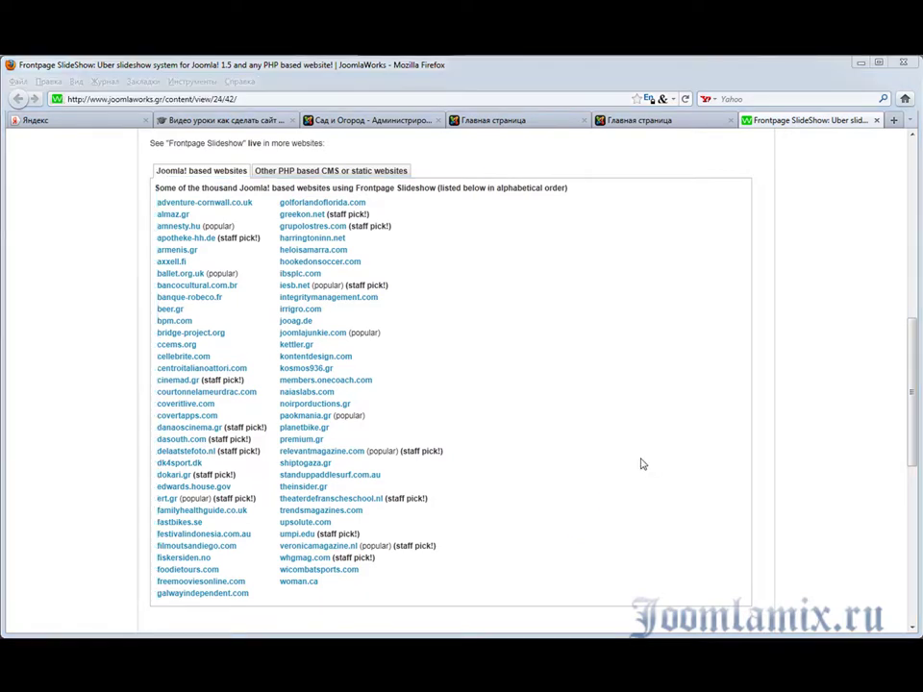
{"action": "left_click_drag", "start_coordinate": [915, 408], "coordinate": [915, 217]}
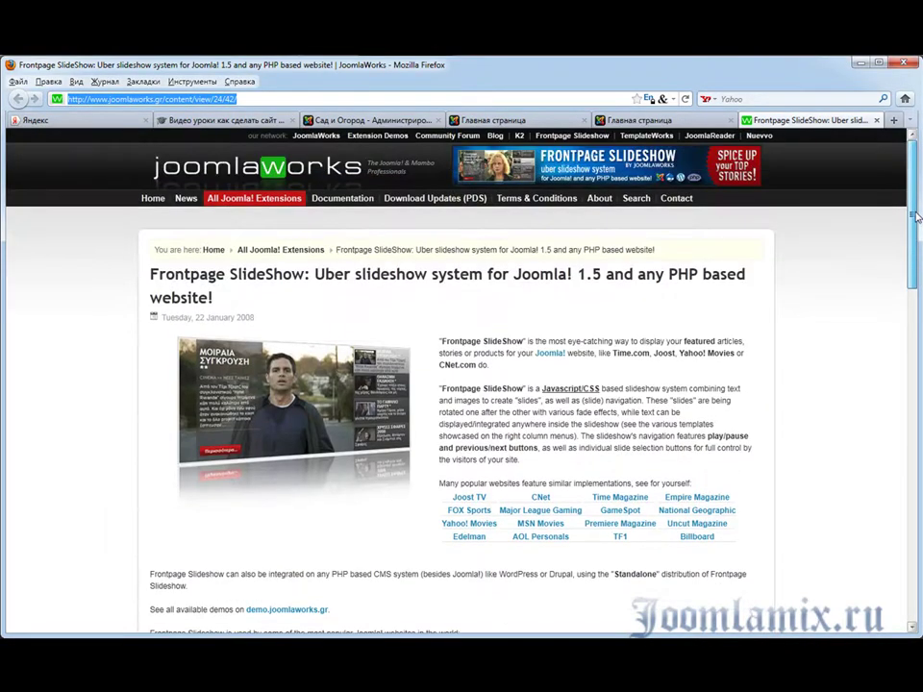
{"action": "left_click", "coordinate": [297, 99]}
Step: Install the FrontpageSlideshow-v2.9.1_j1.5RUS package through the extension manager of the Сад и Огород site and check the installation status
{"action": "left_click", "coordinate": [317, 120]}
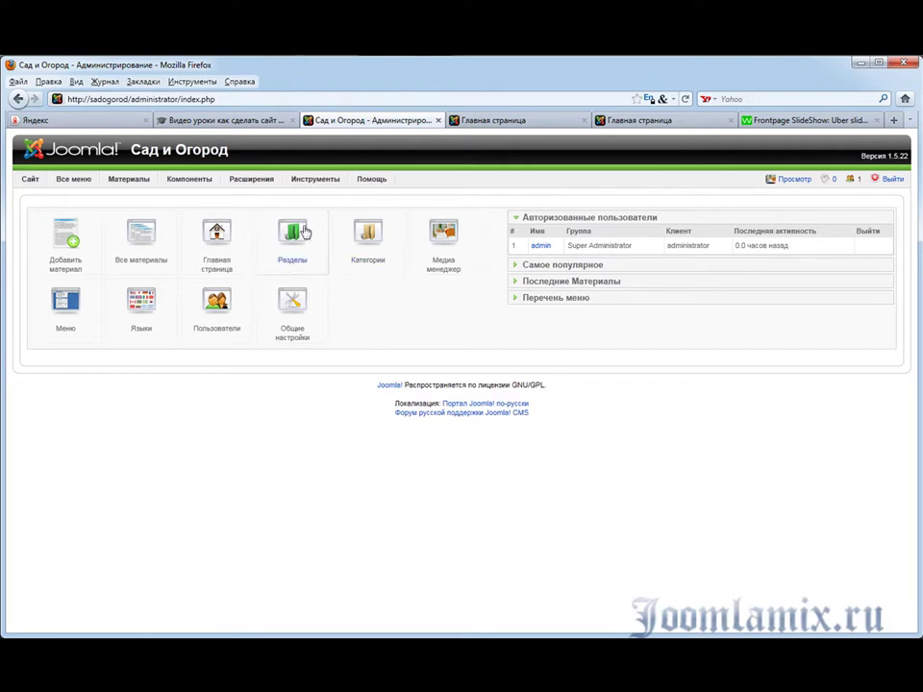
{"action": "mouse_move", "coordinate": [255, 186]}
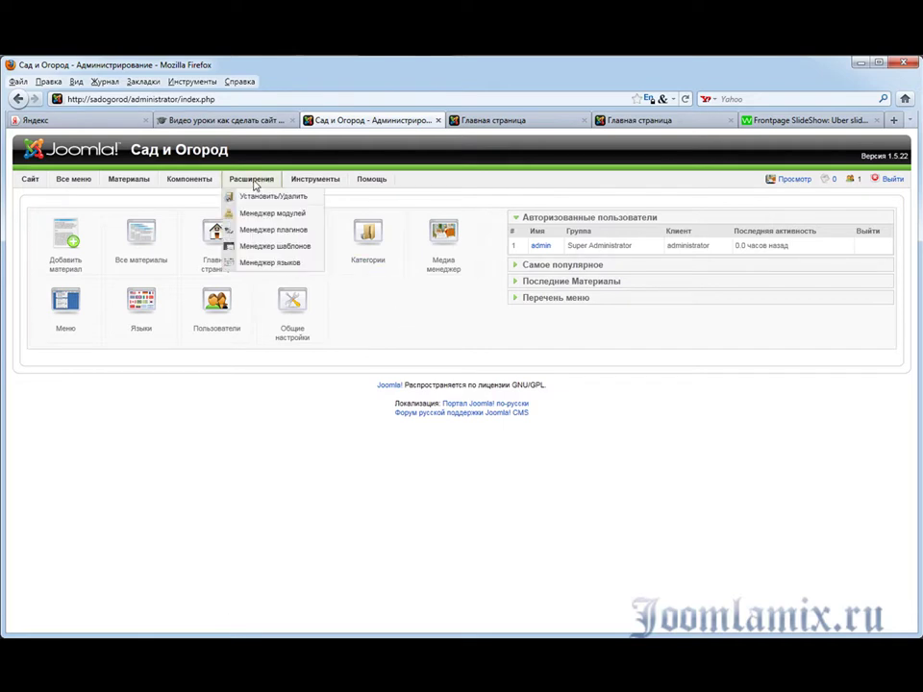
{"action": "left_click", "coordinate": [248, 199]}
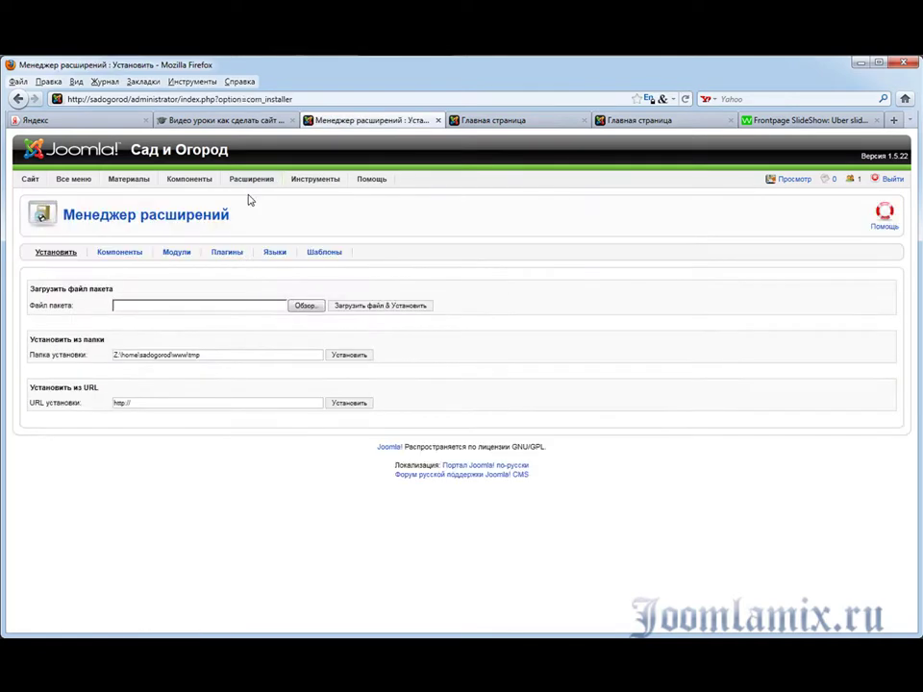
{"action": "left_click", "coordinate": [307, 306]}
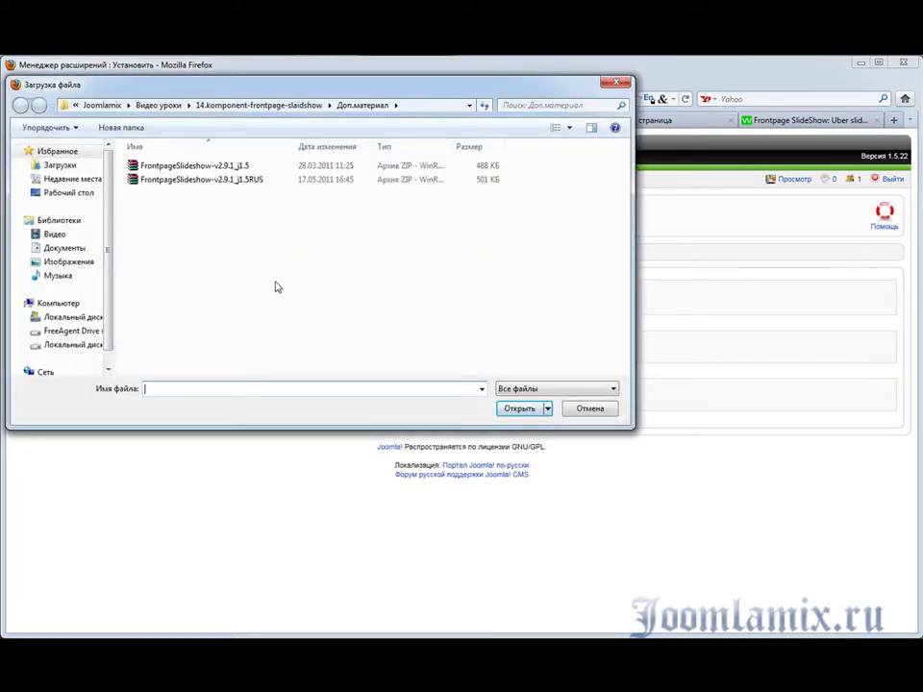
{"action": "left_click", "coordinate": [186, 182]}
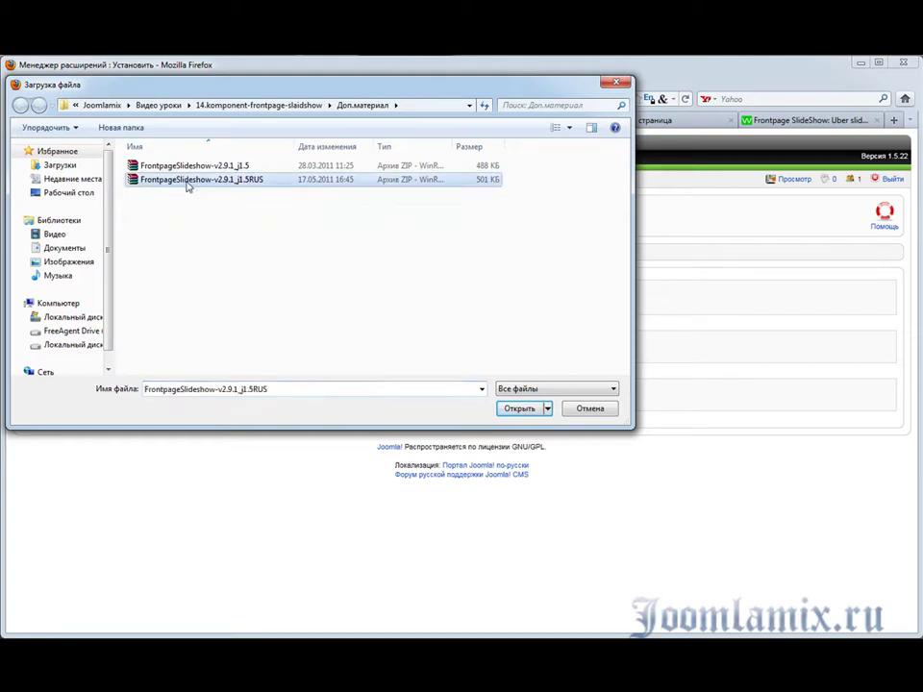
{"action": "left_click", "coordinate": [519, 408]}
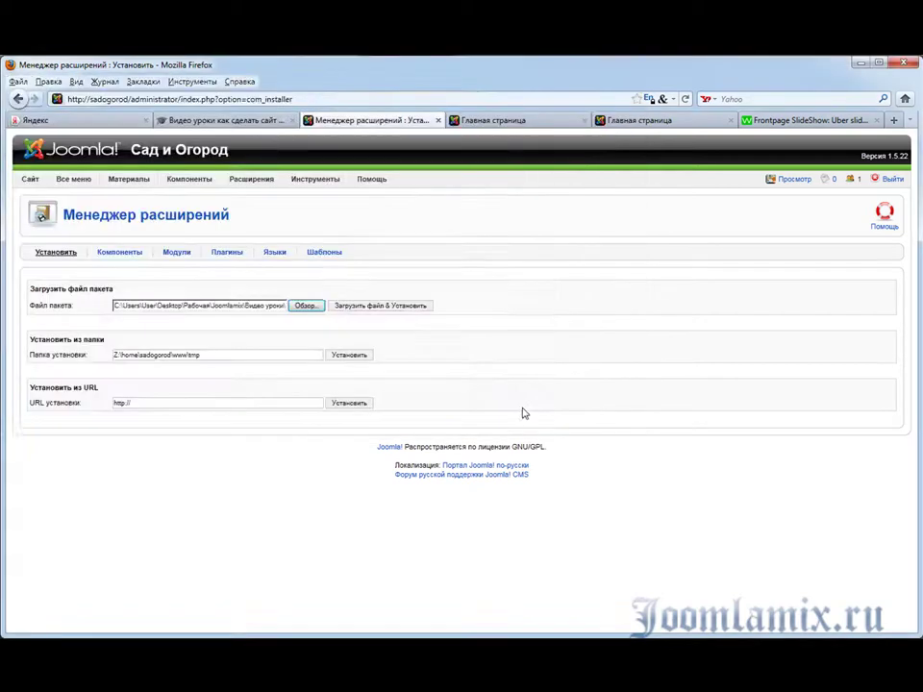
{"action": "left_click", "coordinate": [347, 306]}
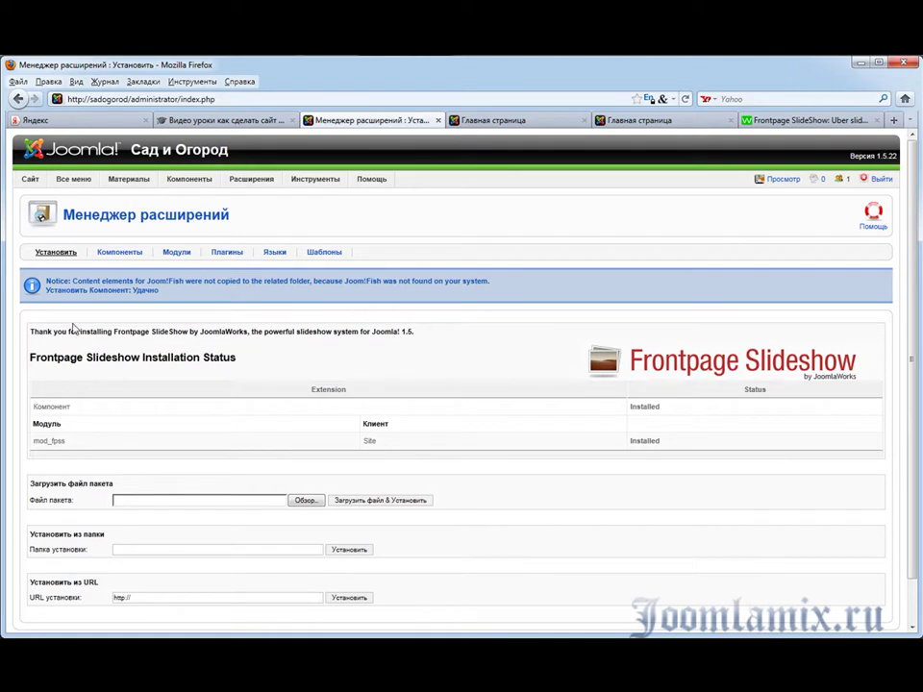
{"action": "left_click_drag", "start_coordinate": [30, 332], "coordinate": [463, 340]}
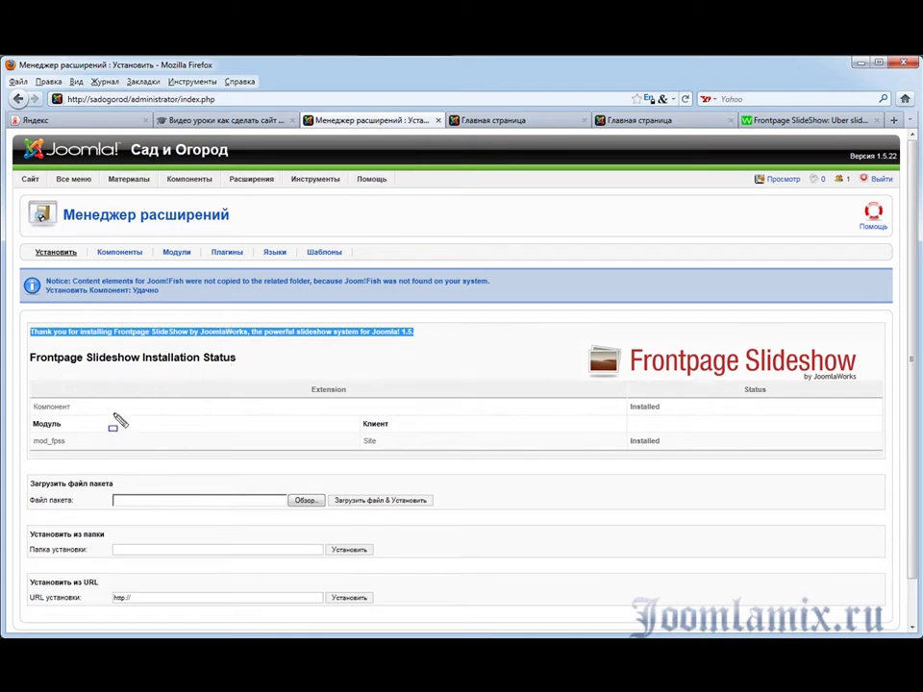
{"action": "mouse_move", "coordinate": [52, 425]}
{"action": "left_mouse_down"}
{"action": "mouse_move", "coordinate": [223, 465]}
{"action": "mouse_move", "coordinate": [890, 473]}
{"action": "left_mouse_up"}
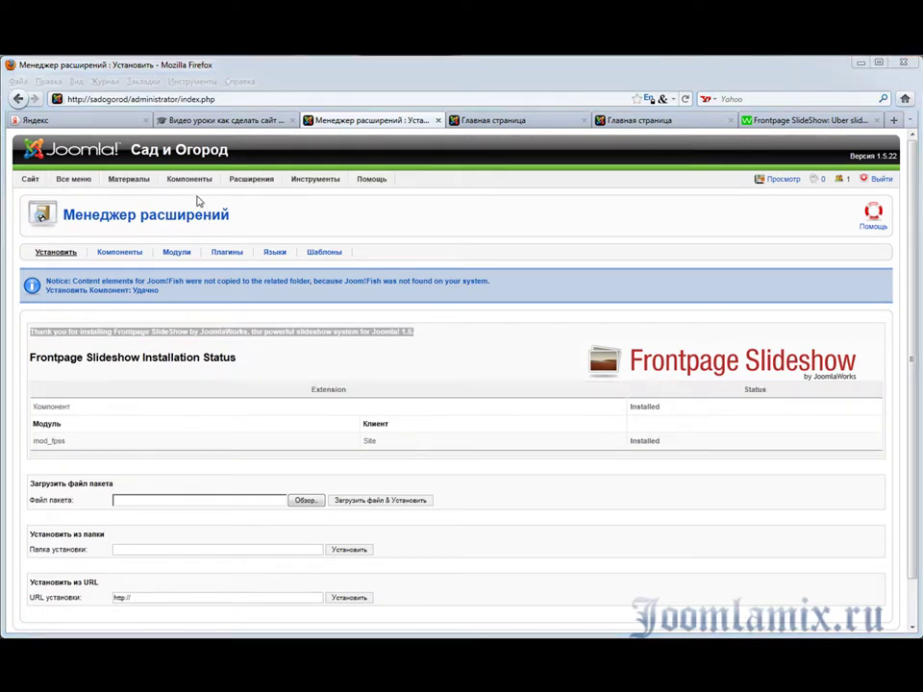
Step: Enable the Frontpage SlideShow (by JoomlaWorks) module, assign it to position user1 and save it
{"action": "mouse_move", "coordinate": [197, 183]}
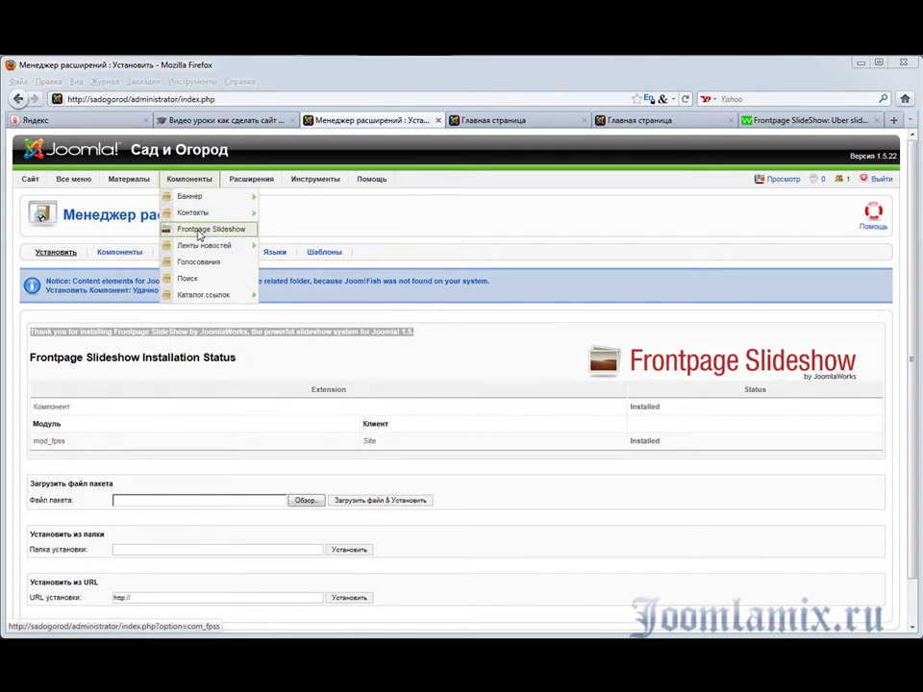
{"action": "mouse_move", "coordinate": [245, 183]}
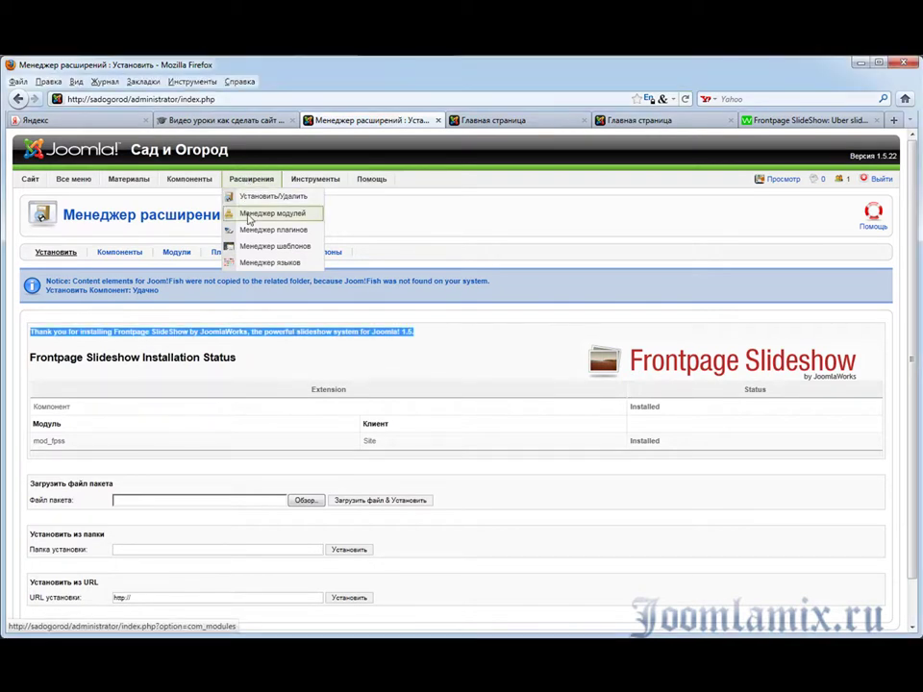
{"action": "left_click", "coordinate": [247, 211]}
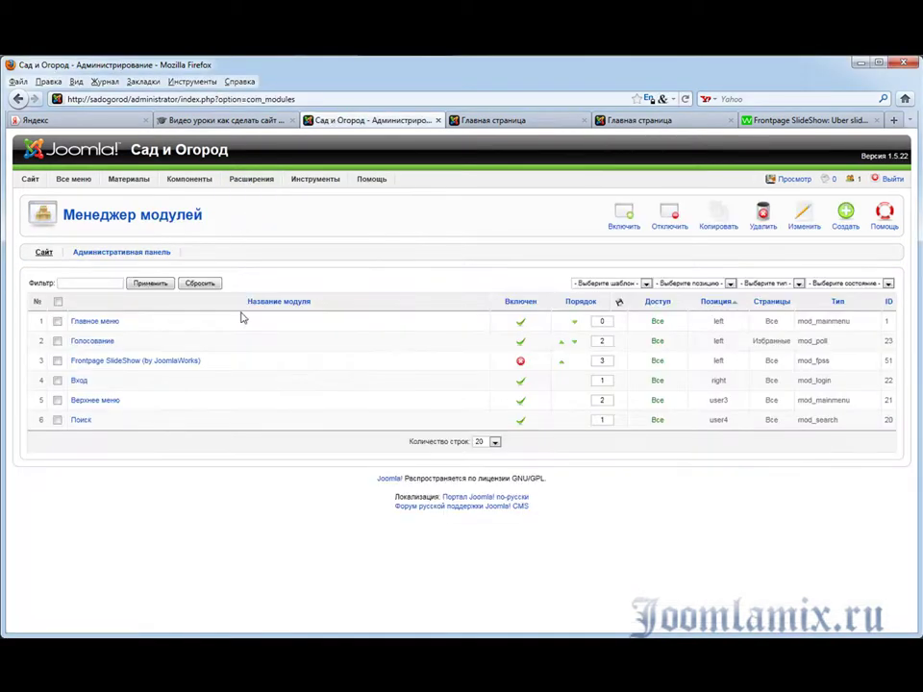
{"action": "left_click", "coordinate": [128, 362]}
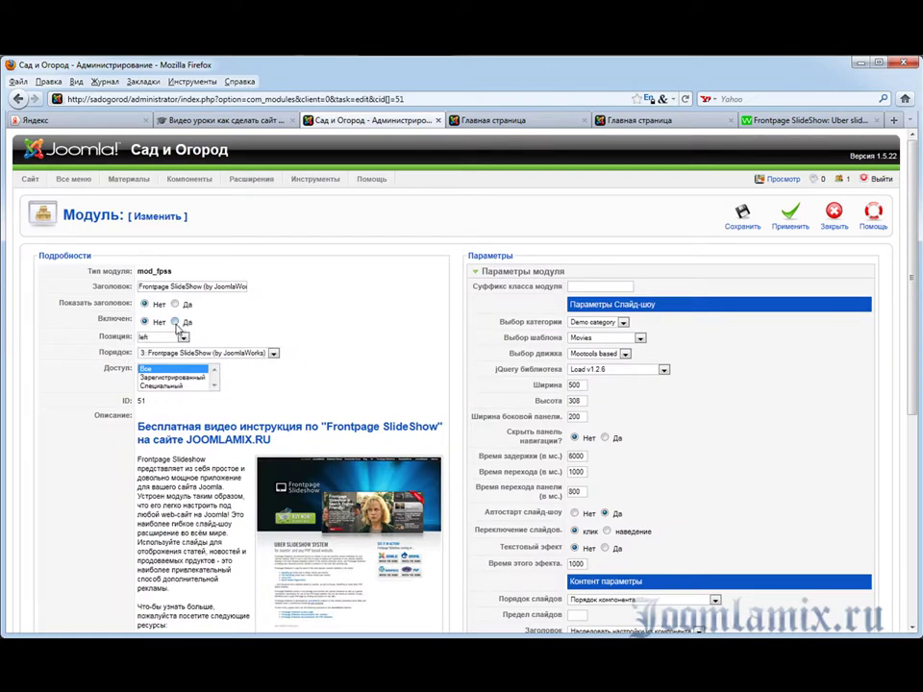
{"action": "left_click", "coordinate": [182, 338]}
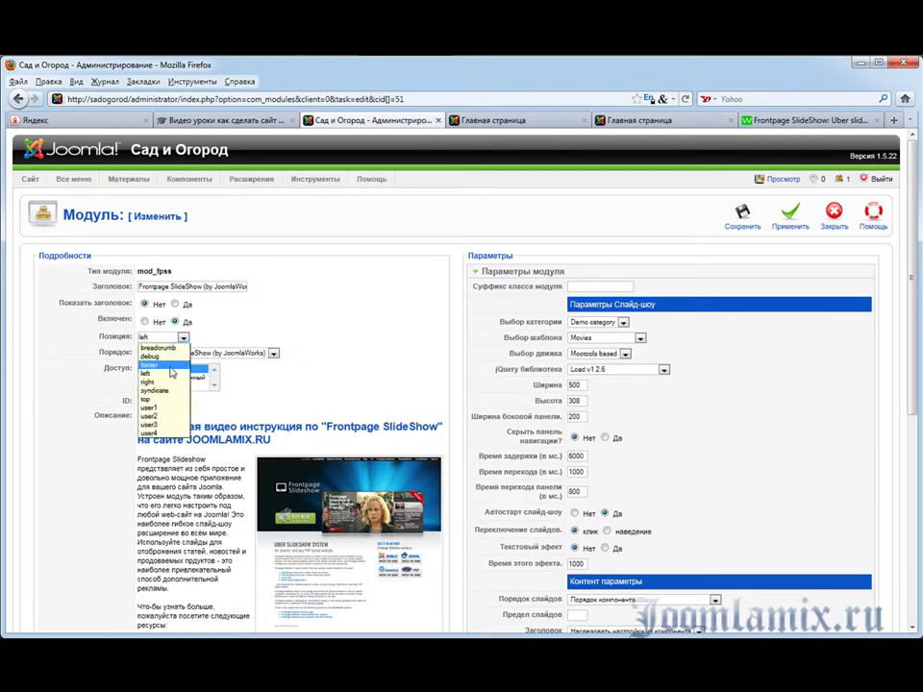
{"action": "left_click", "coordinate": [164, 407]}
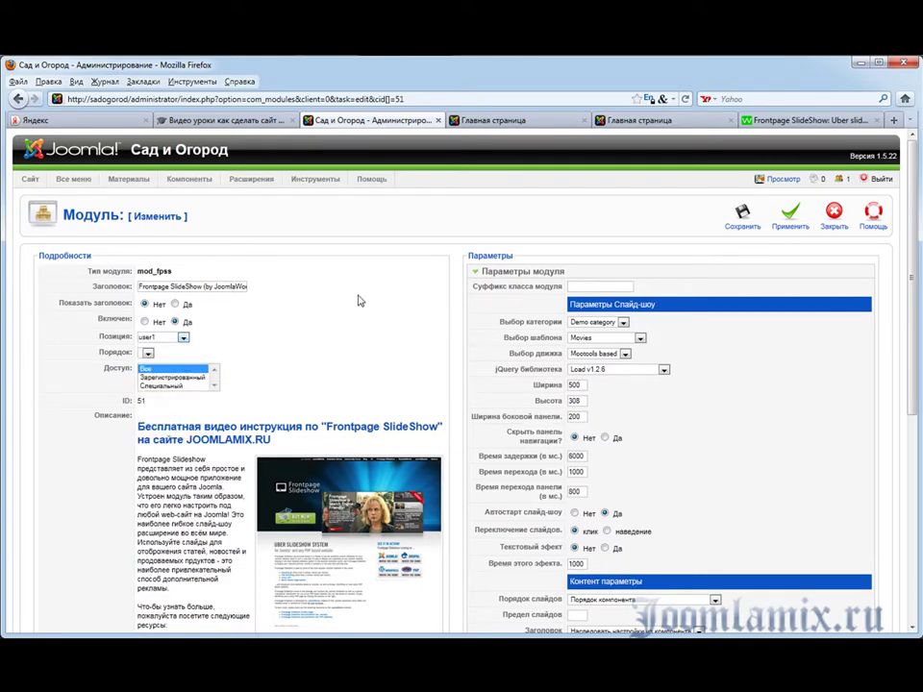
{"action": "scroll", "coordinate": [372, 308], "scroll_direction": "down", "scroll_amount": 3}
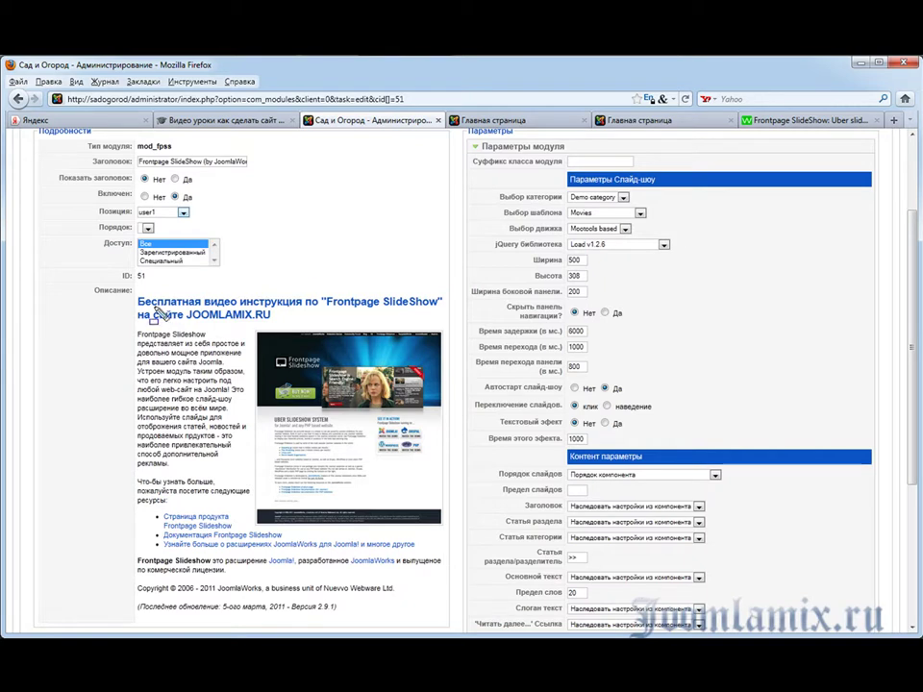
{"action": "mouse_move", "coordinate": [122, 288]}
{"action": "left_mouse_down"}
{"action": "mouse_move", "coordinate": [159, 314]}
{"action": "mouse_move", "coordinate": [455, 331]}
{"action": "left_mouse_up"}
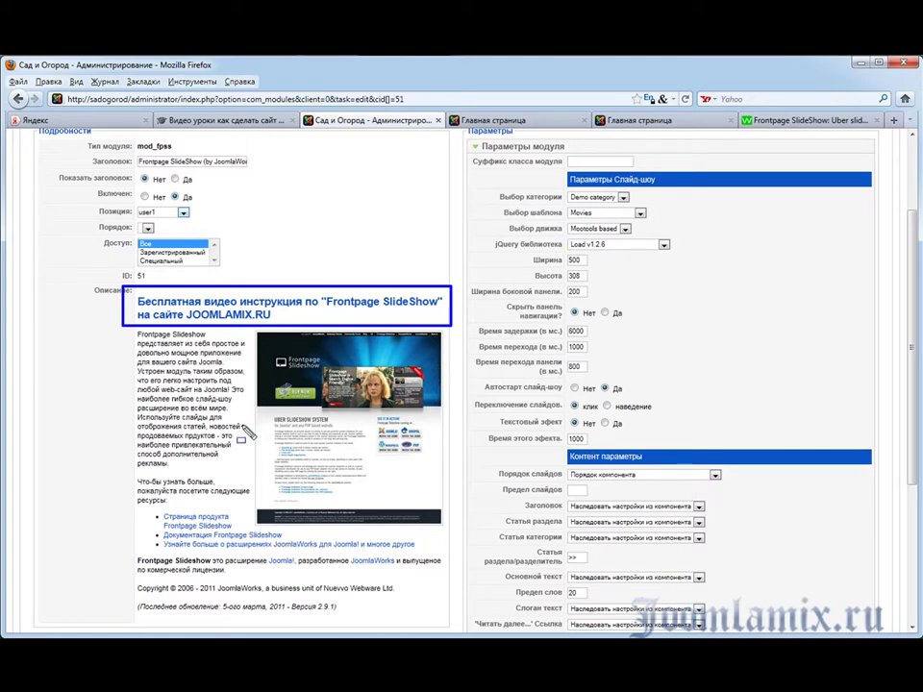
{"action": "mouse_move", "coordinate": [151, 507]}
{"action": "left_mouse_down"}
{"action": "mouse_move", "coordinate": [193, 553]}
{"action": "mouse_move", "coordinate": [428, 567]}
{"action": "left_mouse_up"}
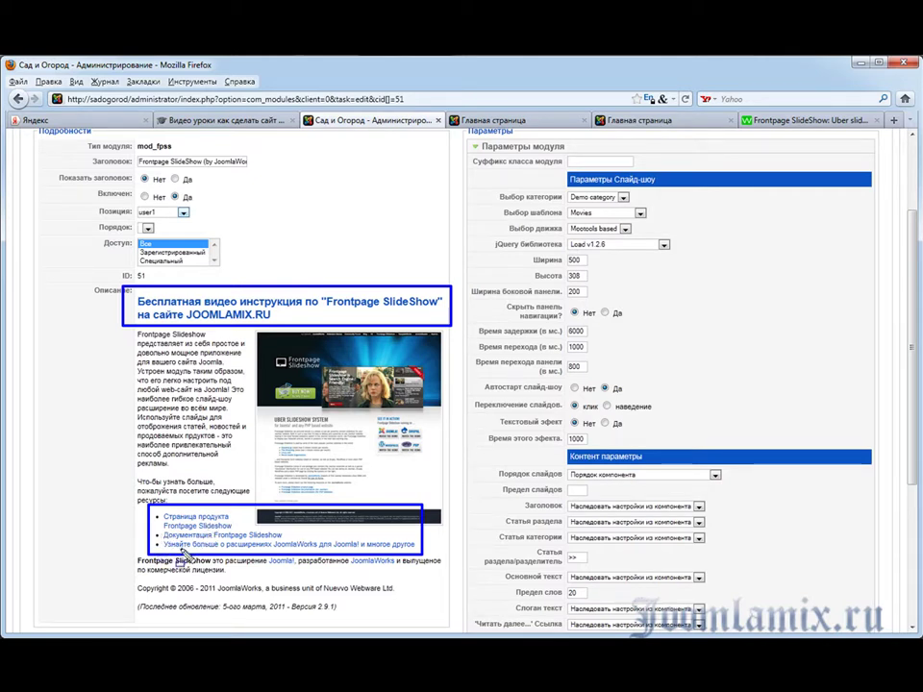
{"action": "left_click_drag", "start_coordinate": [157, 542], "coordinate": [422, 558]}
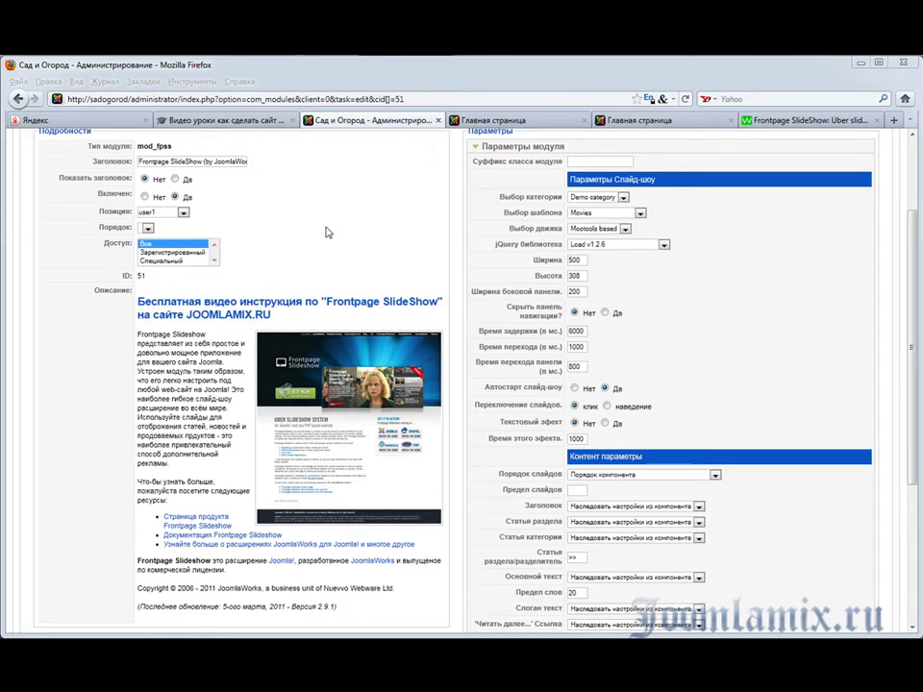
{"action": "left_click_drag", "start_coordinate": [911, 251], "coordinate": [912, 192]}
{"action": "left_click", "coordinate": [738, 215]}
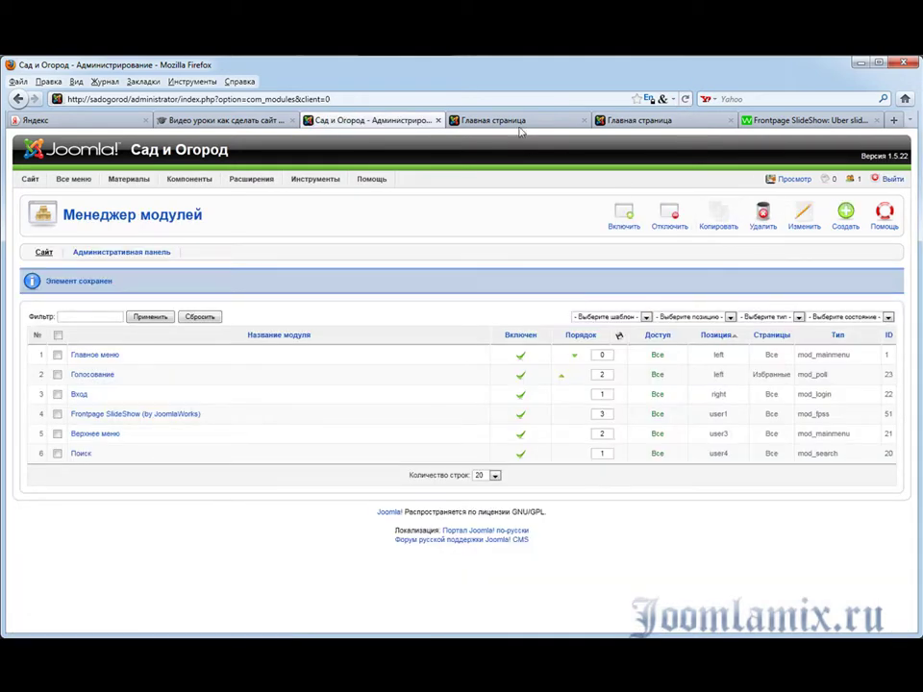
Step: Close the duplicate copy of the site's home page and reload the remaining one to check the slideshow
{"action": "left_click", "coordinate": [518, 122]}
{"action": "left_click", "coordinate": [583, 120]}
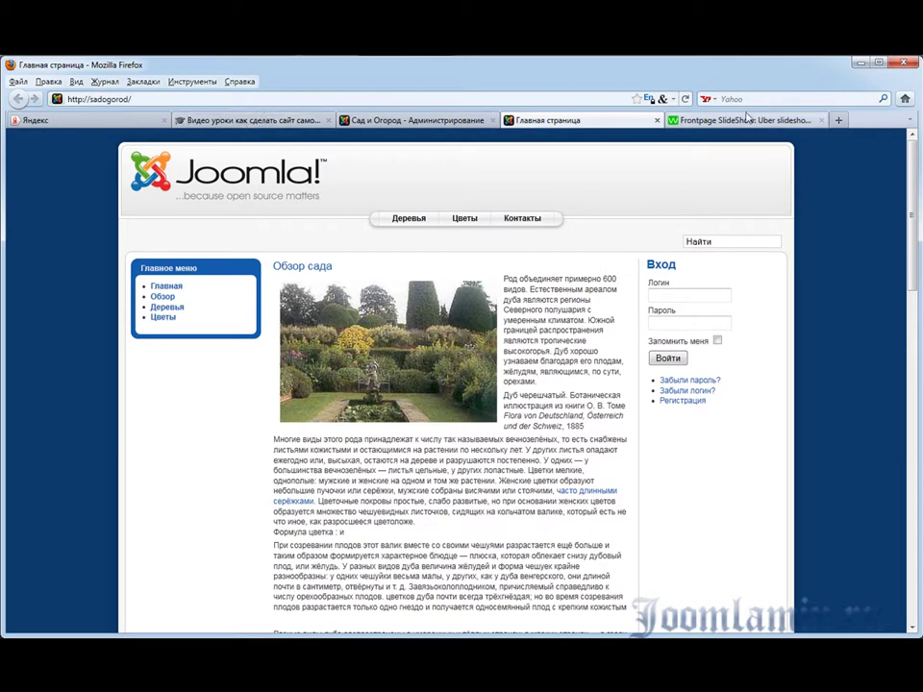
{"action": "left_click", "coordinate": [685, 100]}
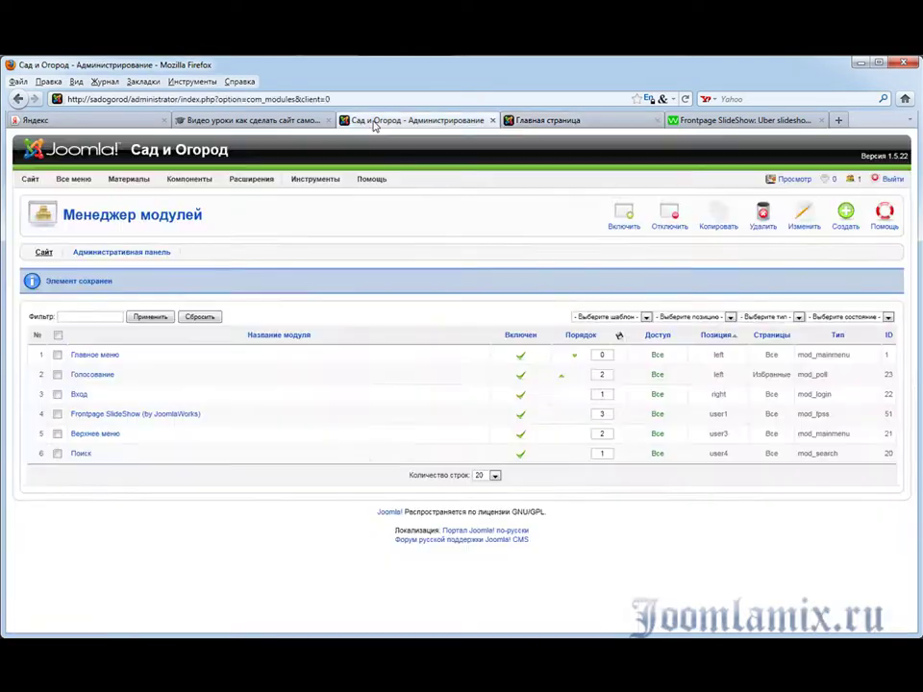
Step: Open the Frontpage Slideshow component in the site administration and look over its Слайды, Категории, Конфигурация and Ещё sections
{"action": "left_click", "coordinate": [371, 121]}
{"action": "mouse_move", "coordinate": [198, 180]}
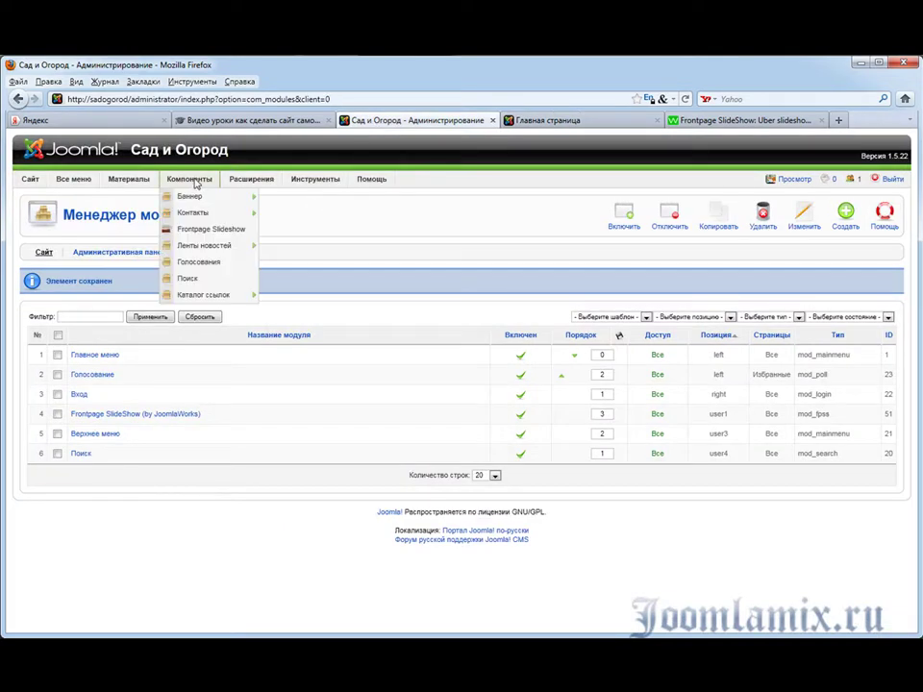
{"action": "left_click", "coordinate": [201, 231]}
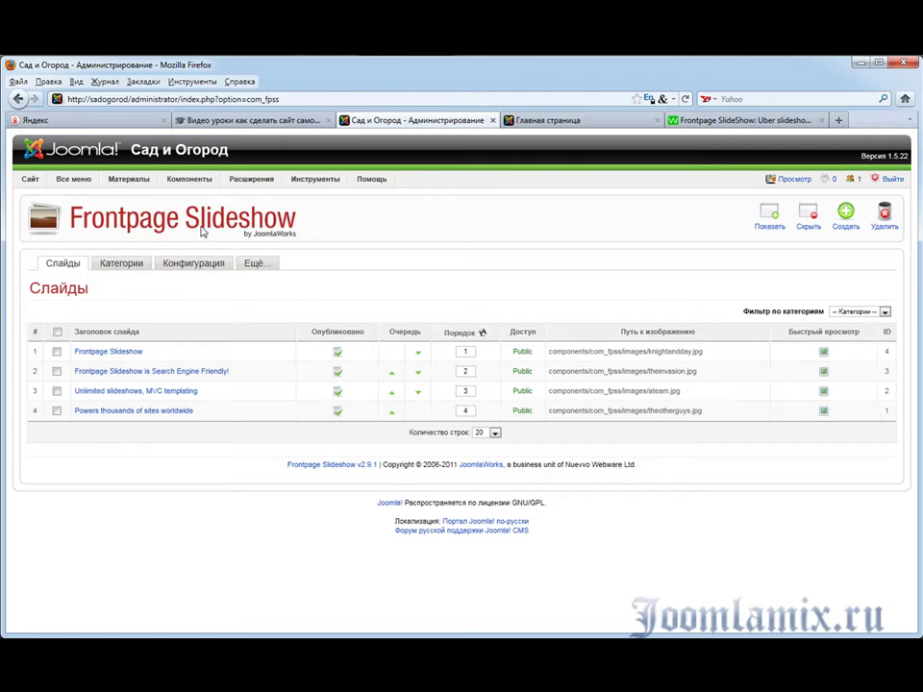
{"action": "mouse_move", "coordinate": [24, 248]}
{"action": "left_mouse_down"}
{"action": "mouse_move", "coordinate": [77, 270]}
{"action": "mouse_move", "coordinate": [214, 293]}
{"action": "mouse_move", "coordinate": [291, 284]}
{"action": "left_mouse_up"}
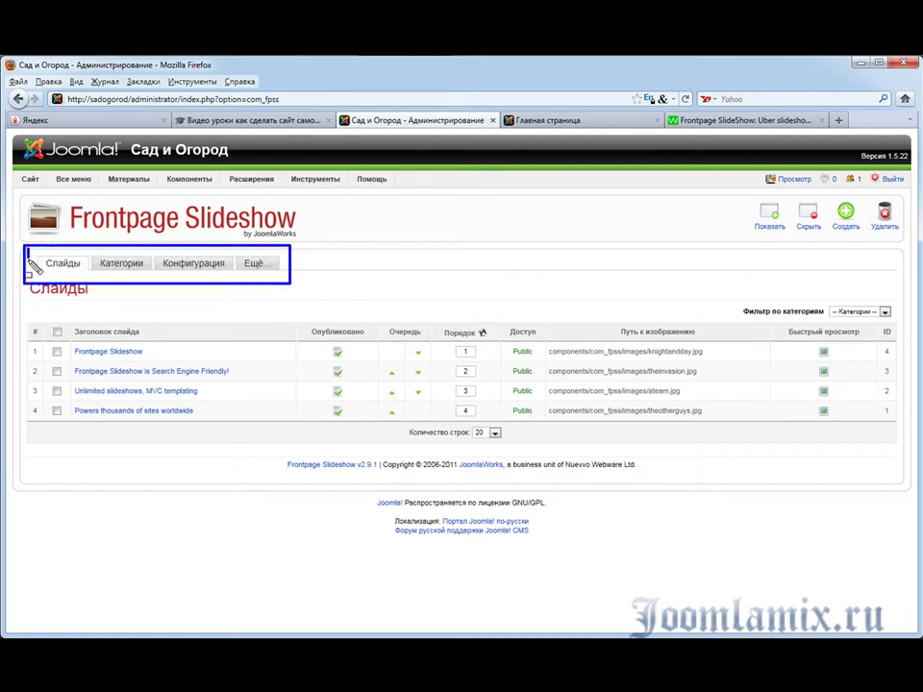
{"action": "left_click_drag", "start_coordinate": [31, 262], "coordinate": [157, 282]}
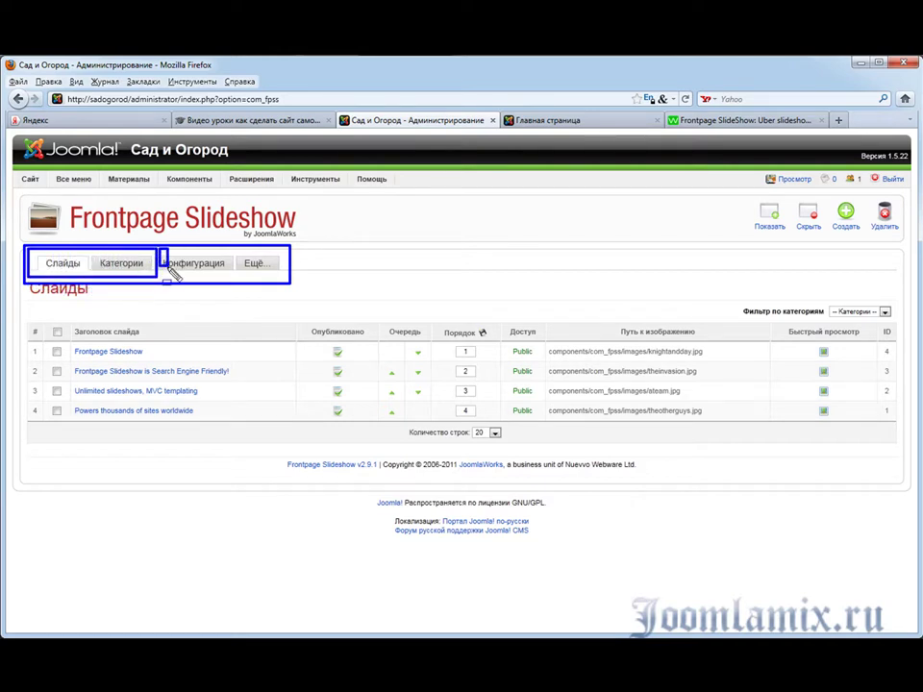
{"action": "mouse_move", "coordinate": [160, 256]}
{"action": "left_mouse_down"}
{"action": "mouse_move", "coordinate": [254, 290]}
{"action": "mouse_move", "coordinate": [287, 282]}
{"action": "left_mouse_up"}
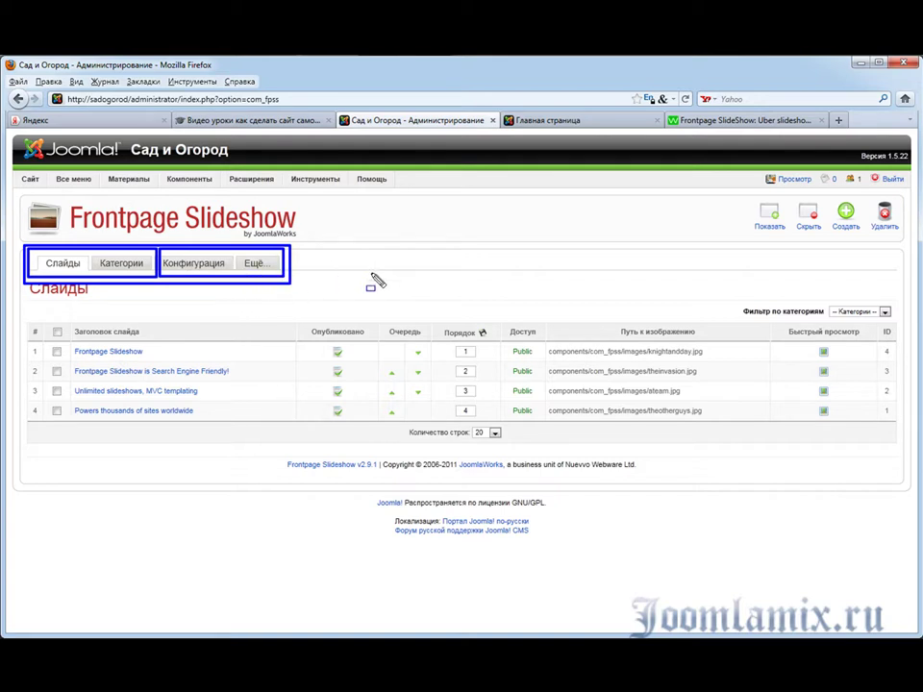
{"action": "key", "text": "Escape"}
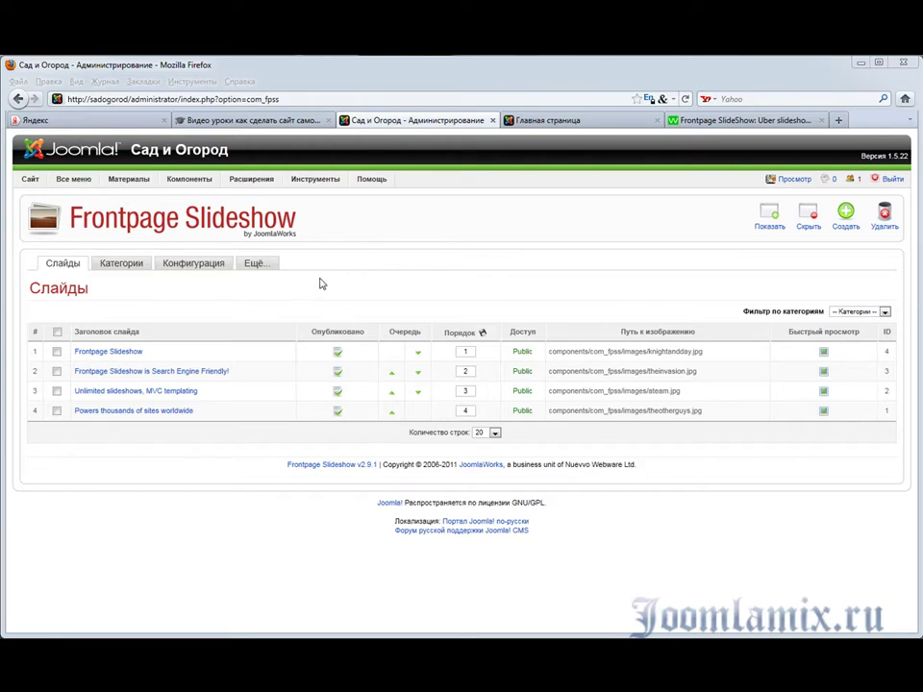
Step: Create a published slideshow category named Demo with the default image settings and save it
{"action": "left_click", "coordinate": [124, 266]}
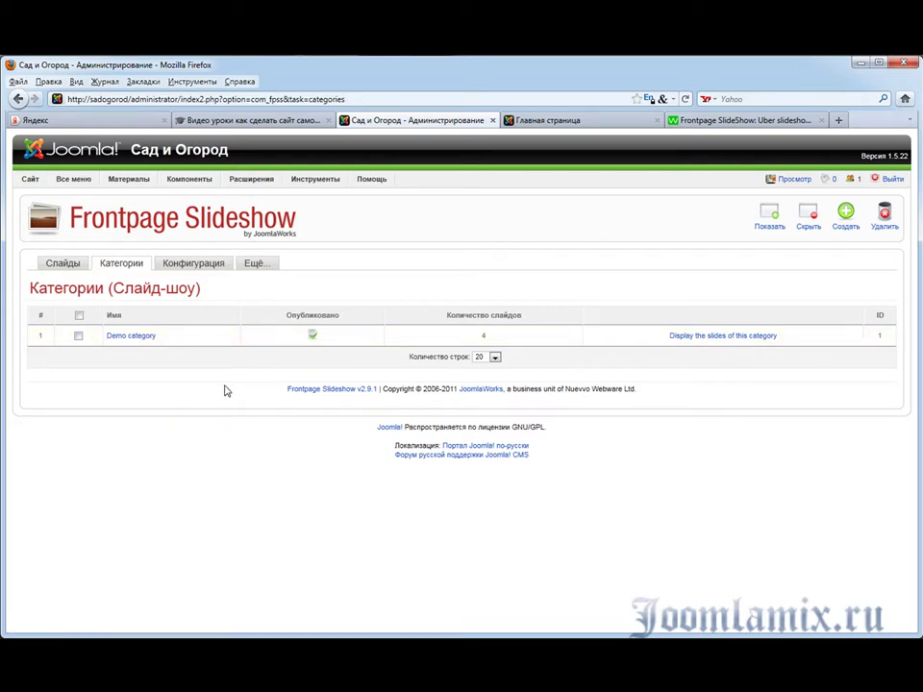
{"action": "left_click", "coordinate": [846, 219]}
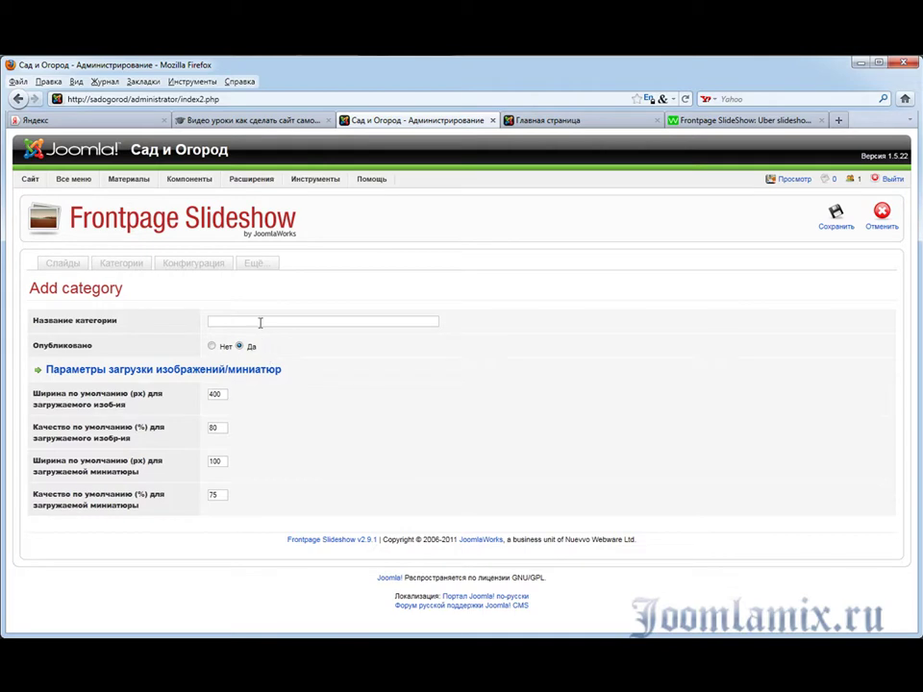
{"action": "left_click", "coordinate": [259, 323]}
{"action": "left_click", "coordinate": [256, 348]}
{"action": "left_click", "coordinate": [841, 228]}
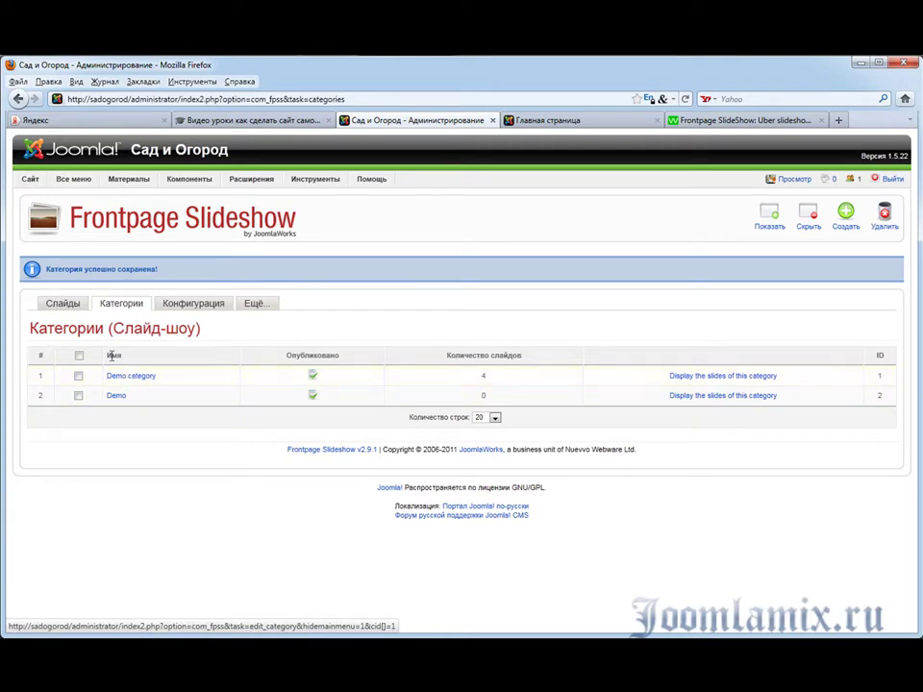
Step: Filter the slides list by the Demo category, and switch the filter to Demo category
{"action": "left_click", "coordinate": [61, 304]}
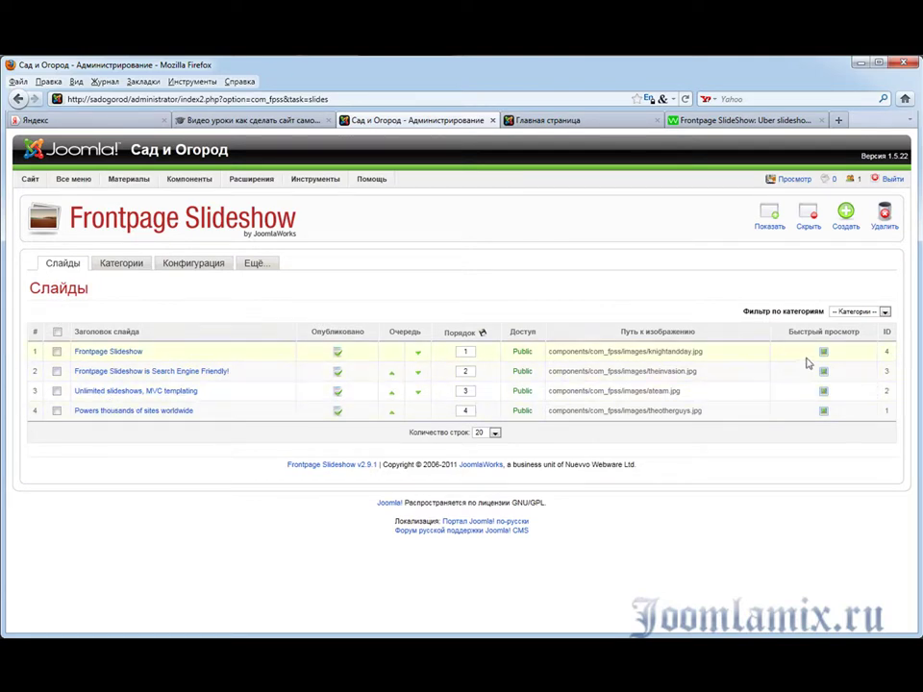
{"action": "left_click", "coordinate": [885, 311]}
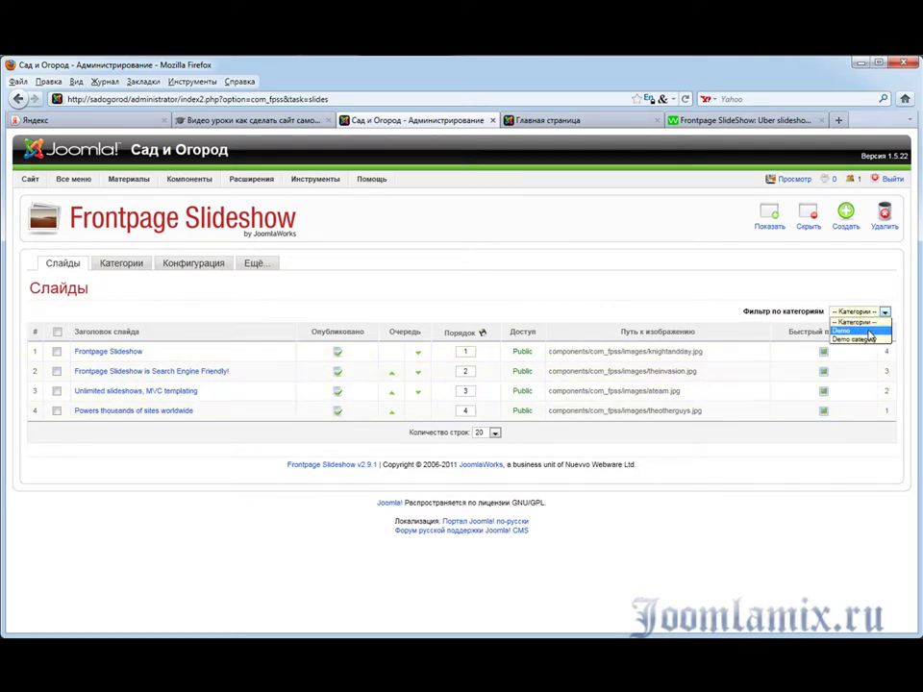
{"action": "left_click", "coordinate": [869, 333]}
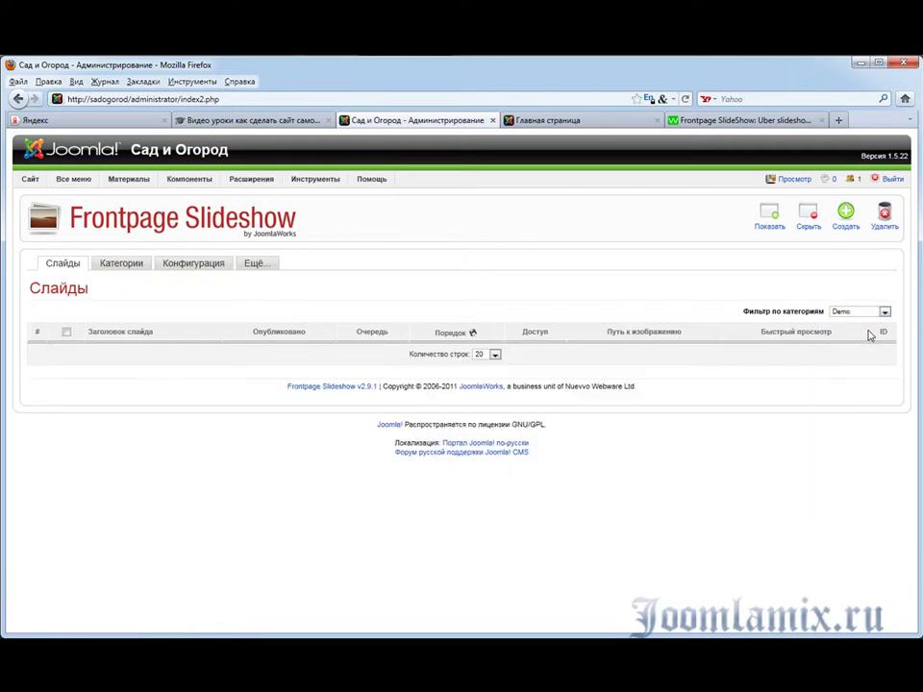
{"action": "left_click", "coordinate": [884, 311]}
{"action": "left_click", "coordinate": [880, 339]}
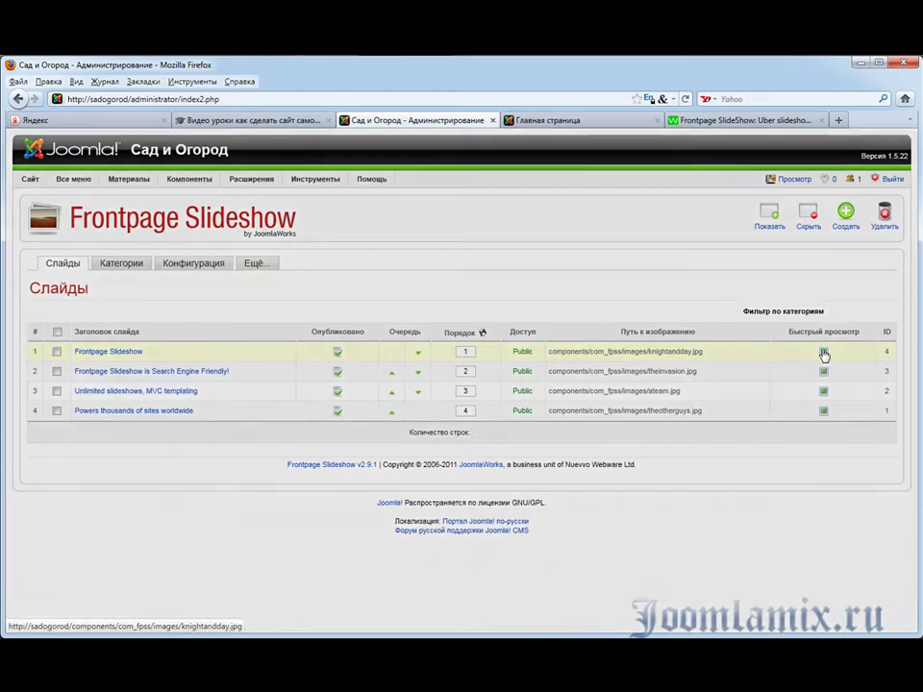
Step: Preview the images of the first two slides in the list and close each preview
{"action": "left_click", "coordinate": [823, 352]}
{"action": "left_click", "coordinate": [705, 203]}
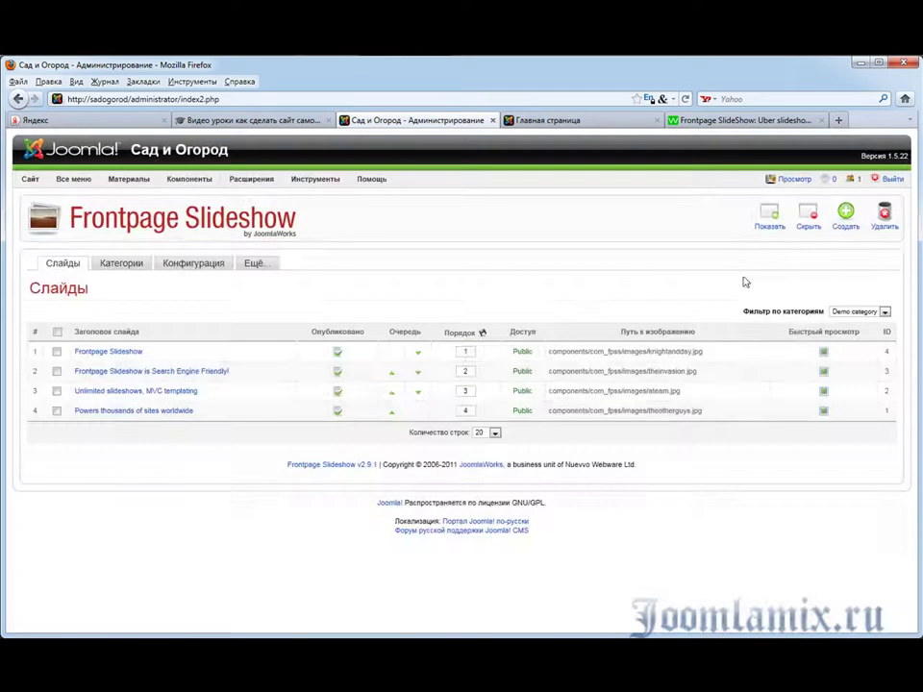
{"action": "left_click", "coordinate": [823, 372]}
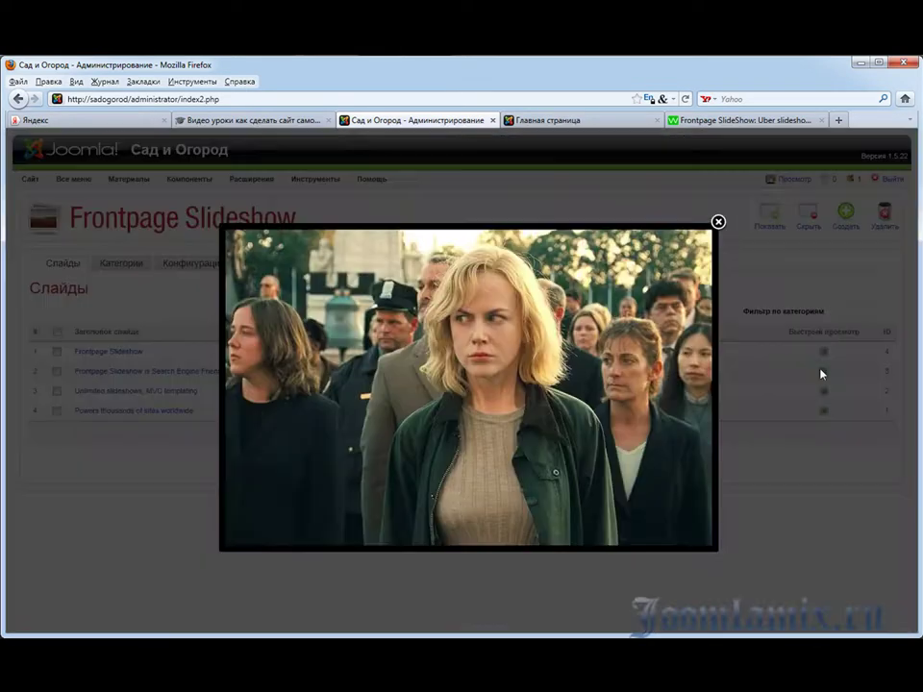
{"action": "left_click", "coordinate": [719, 224]}
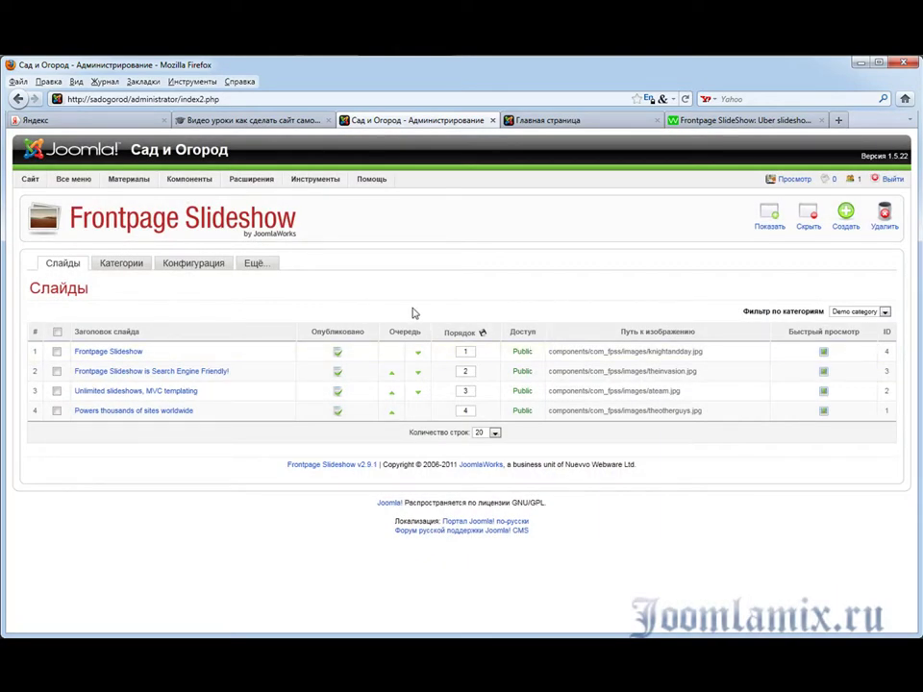
Step: Start a new slide titled Продукт and check on the site's home page where slide titles appear
{"action": "left_click", "coordinate": [846, 214]}
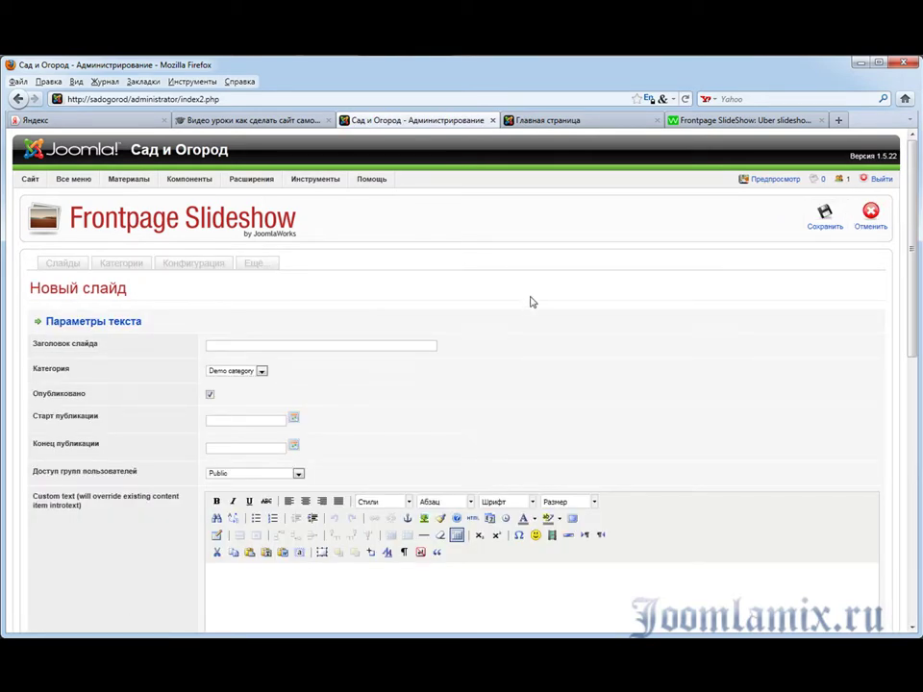
{"action": "scroll", "coordinate": [531, 303], "scroll_direction": "down", "scroll_amount": 5}
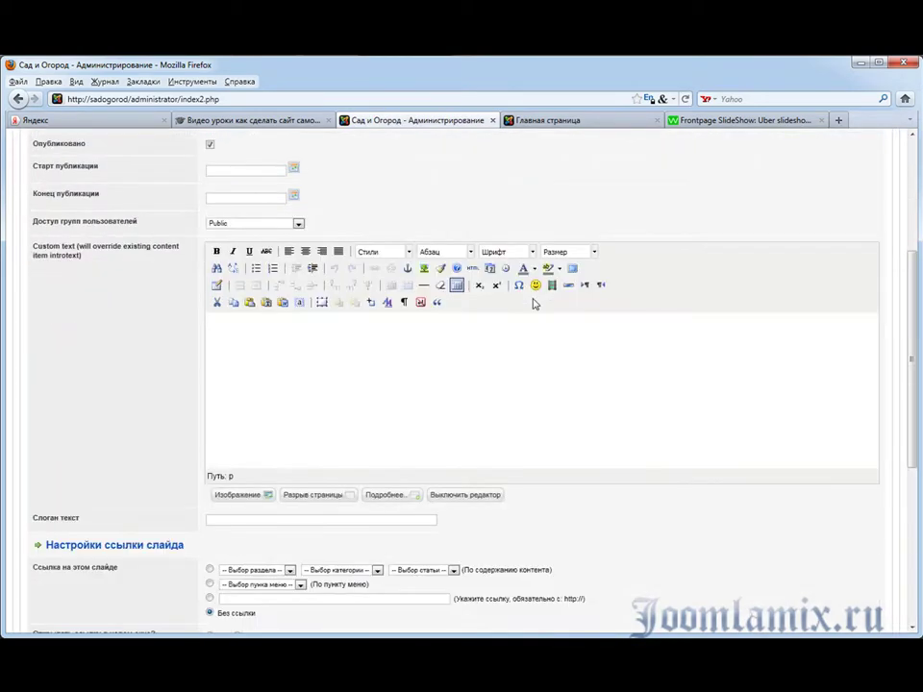
{"action": "scroll", "coordinate": [534, 304], "scroll_direction": "up", "scroll_amount": 4}
{"action": "scroll", "coordinate": [532, 304], "scroll_direction": "up", "scroll_amount": 1}
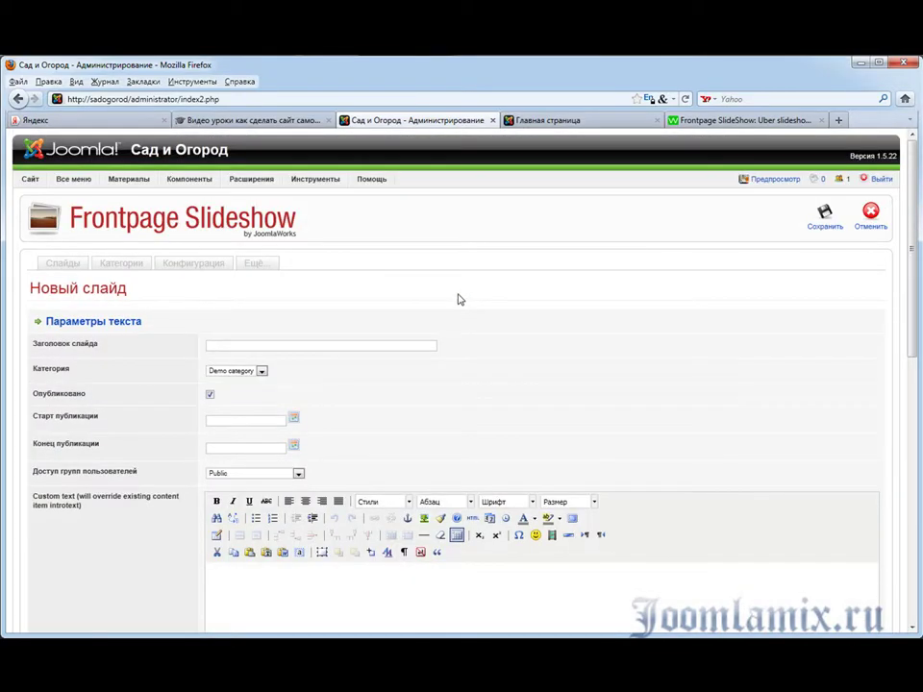
{"action": "left_click", "coordinate": [232, 342]}
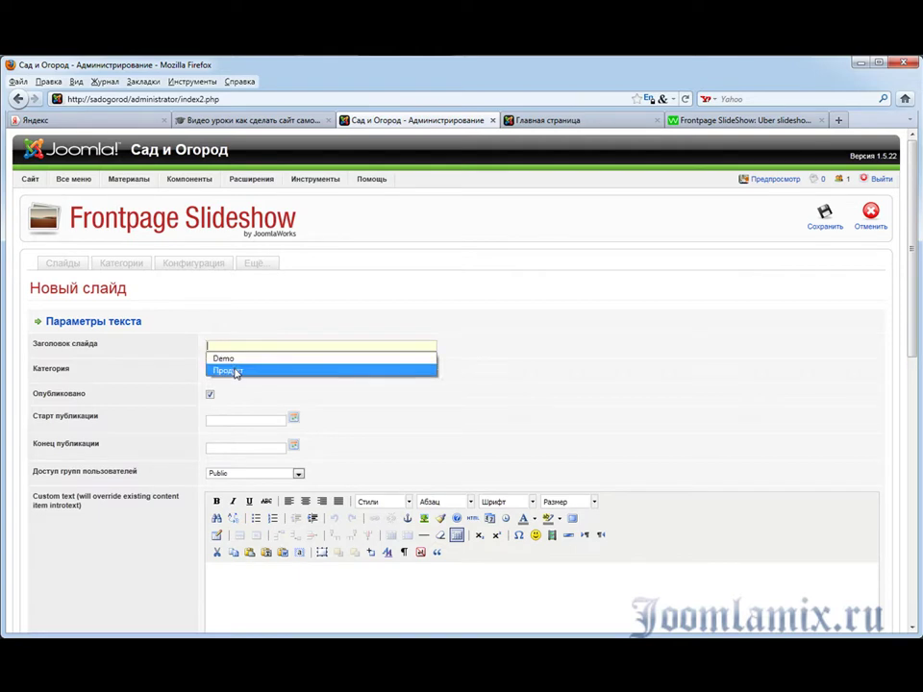
{"action": "left_click", "coordinate": [237, 370]}
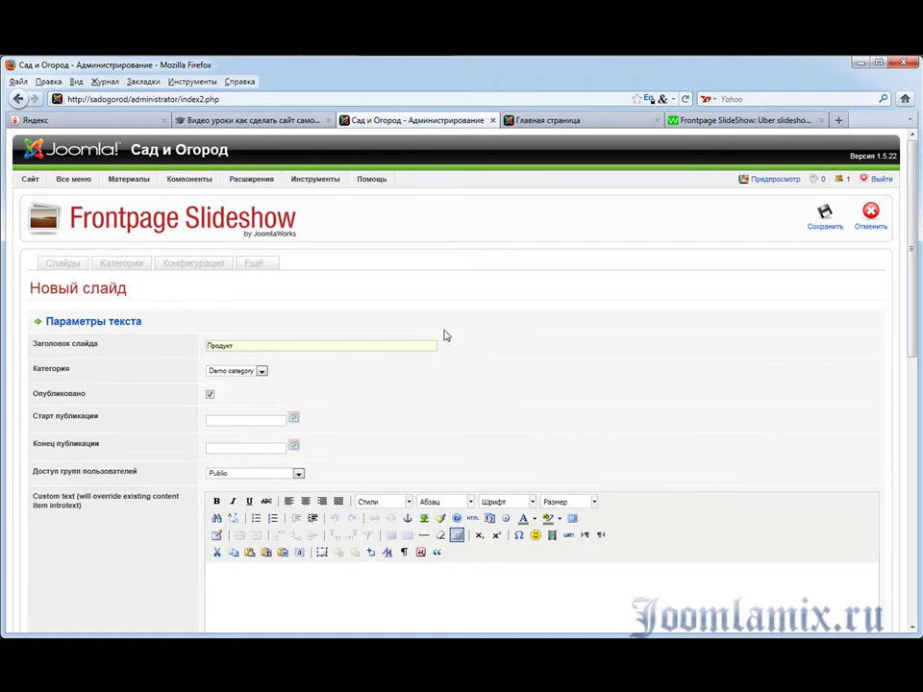
{"action": "left_click", "coordinate": [588, 122]}
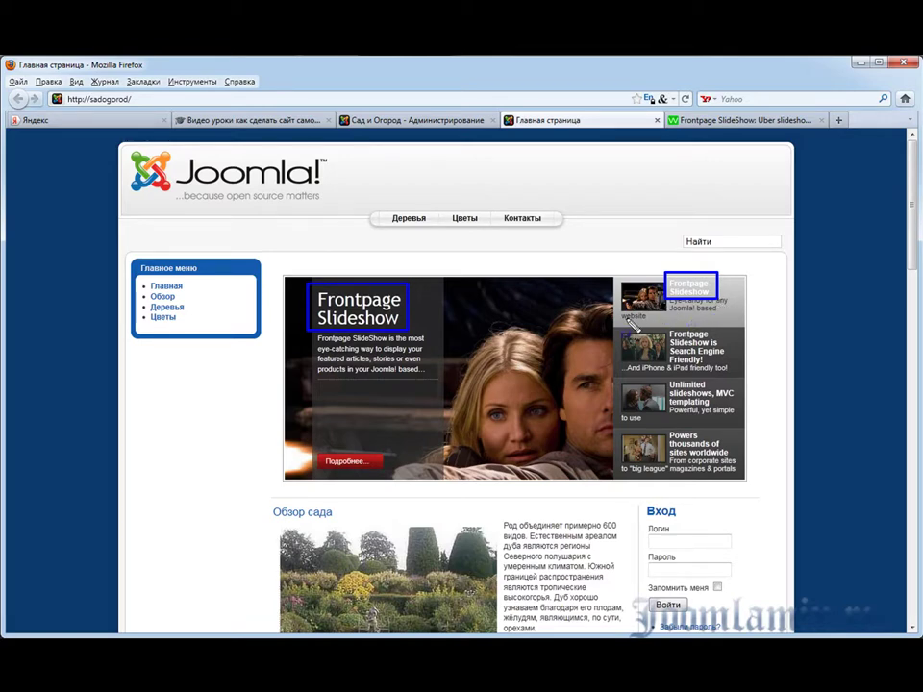
{"action": "left_click", "coordinate": [471, 122]}
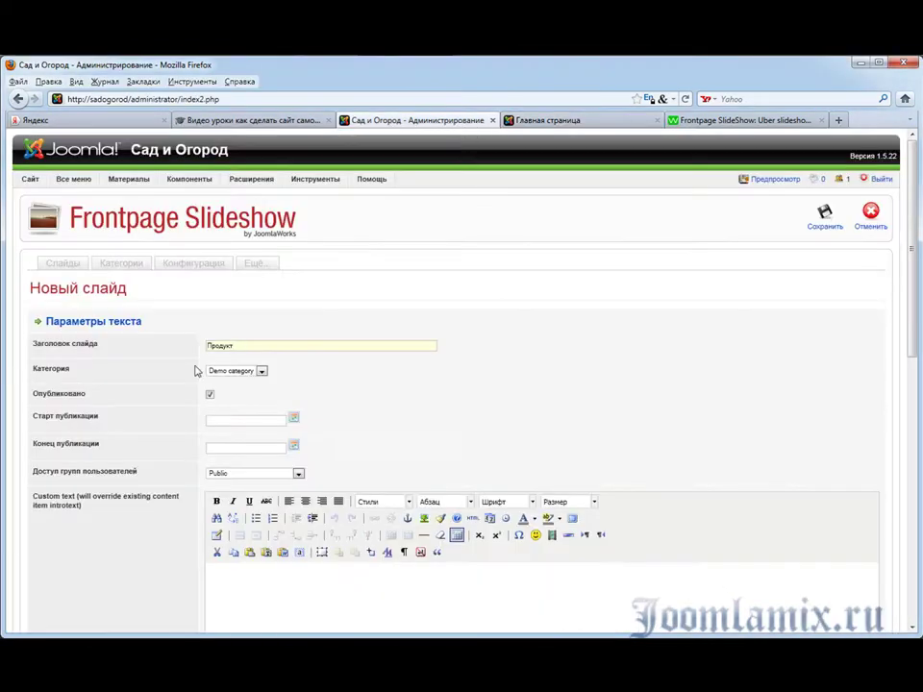
Step: Assign the new slide to Demo category and look over the user group access options, keeping Public
{"action": "left_click", "coordinate": [261, 372]}
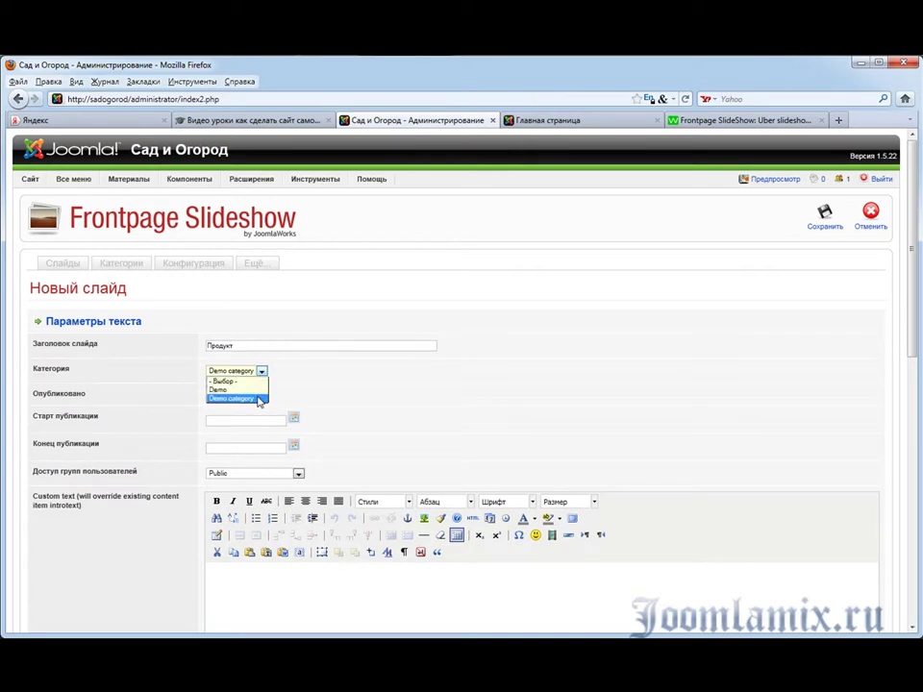
{"action": "left_click", "coordinate": [236, 398]}
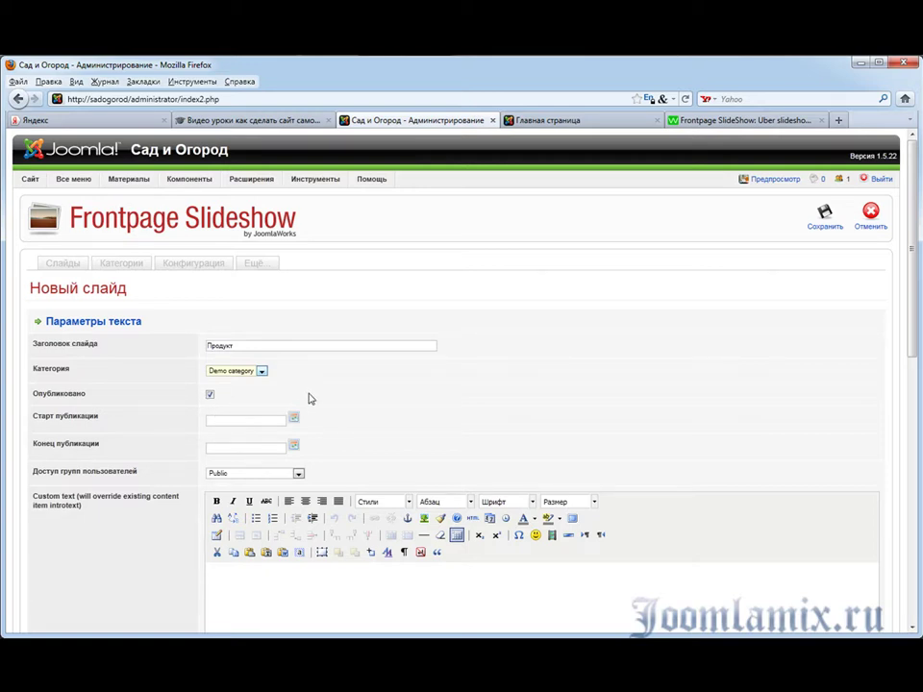
{"action": "scroll", "coordinate": [366, 374], "scroll_direction": "down", "scroll_amount": 1}
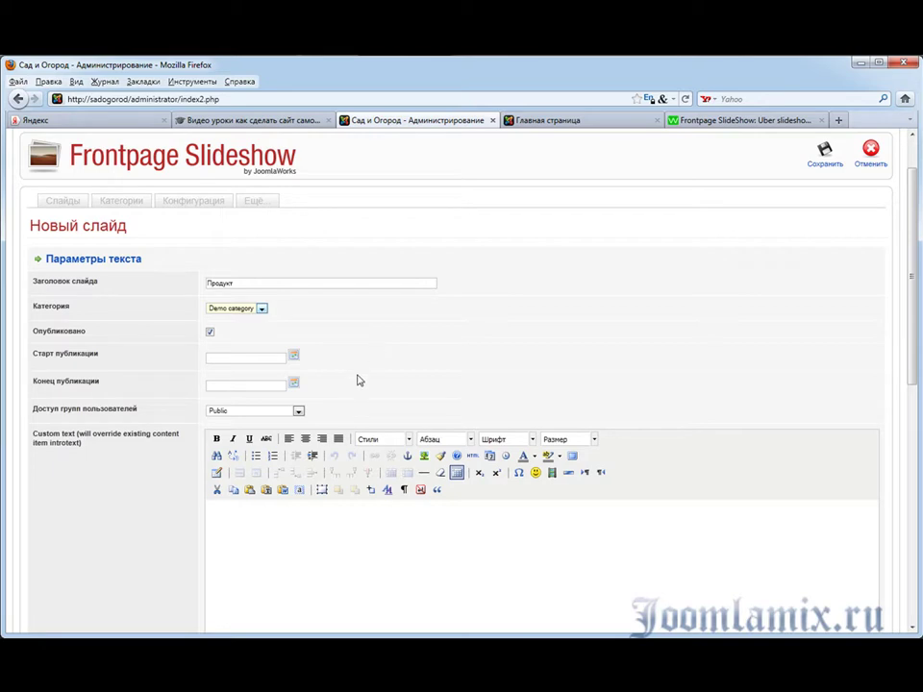
{"action": "left_click", "coordinate": [298, 411]}
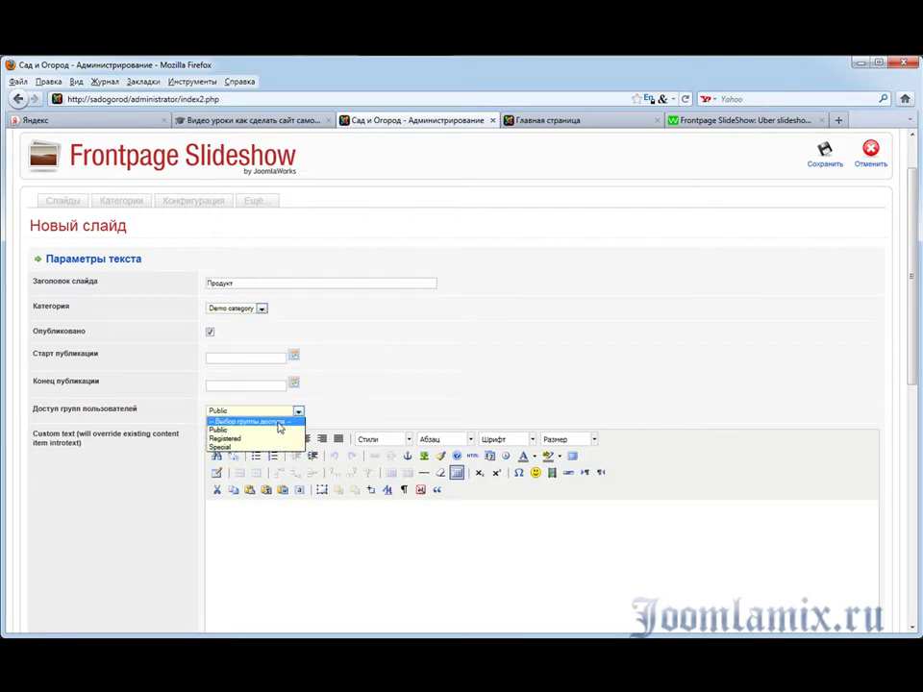
{"action": "left_click", "coordinate": [355, 381]}
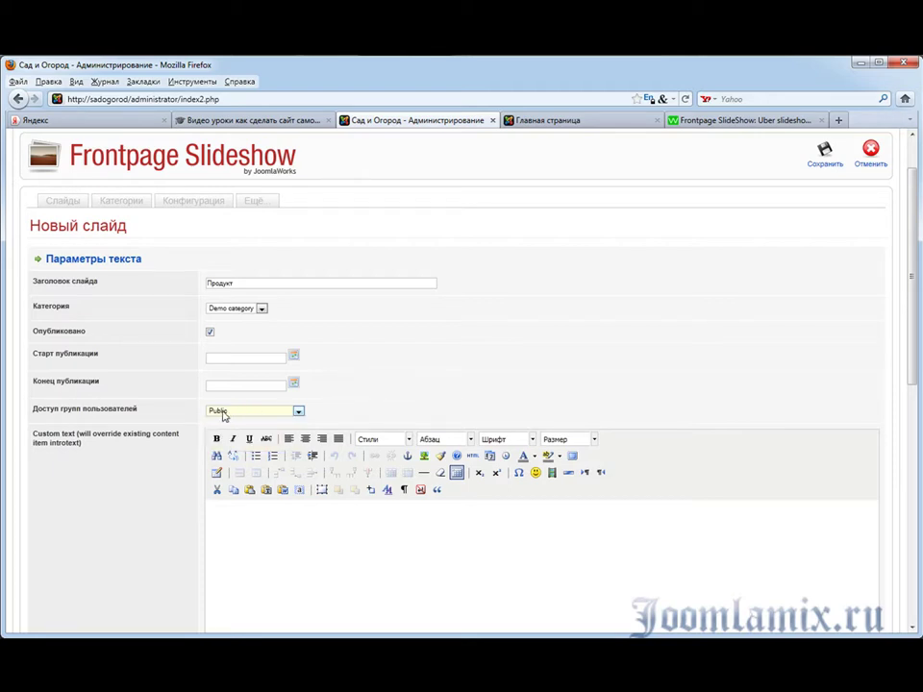
Step: Enter Основной текст as the slide's custom text and check on the home page where such text appears
{"action": "scroll", "coordinate": [374, 387], "scroll_direction": "down", "scroll_amount": 3}
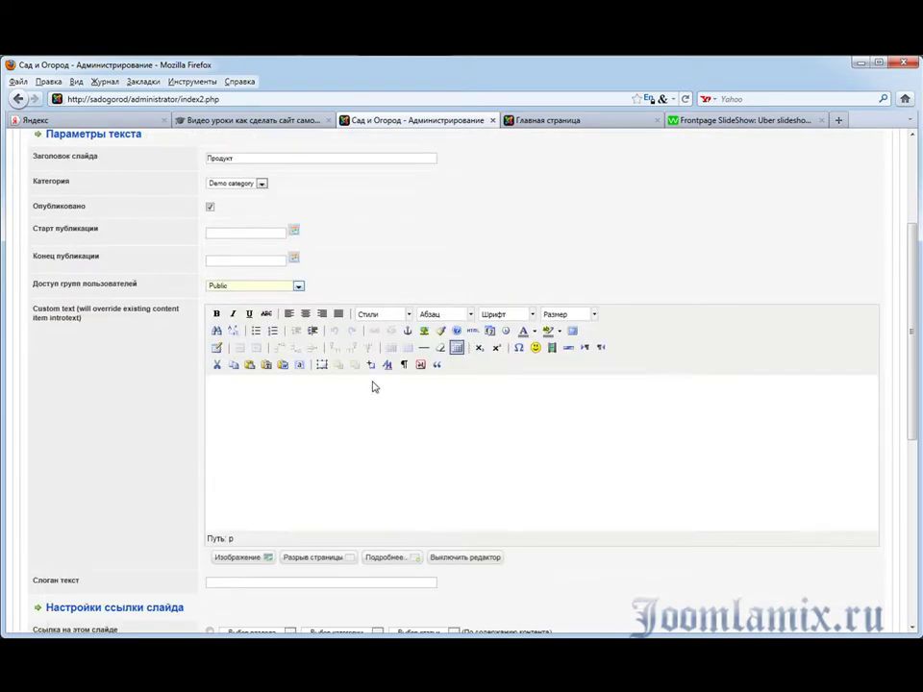
{"action": "left_click_drag", "start_coordinate": [92, 325], "coordinate": [25, 314]}
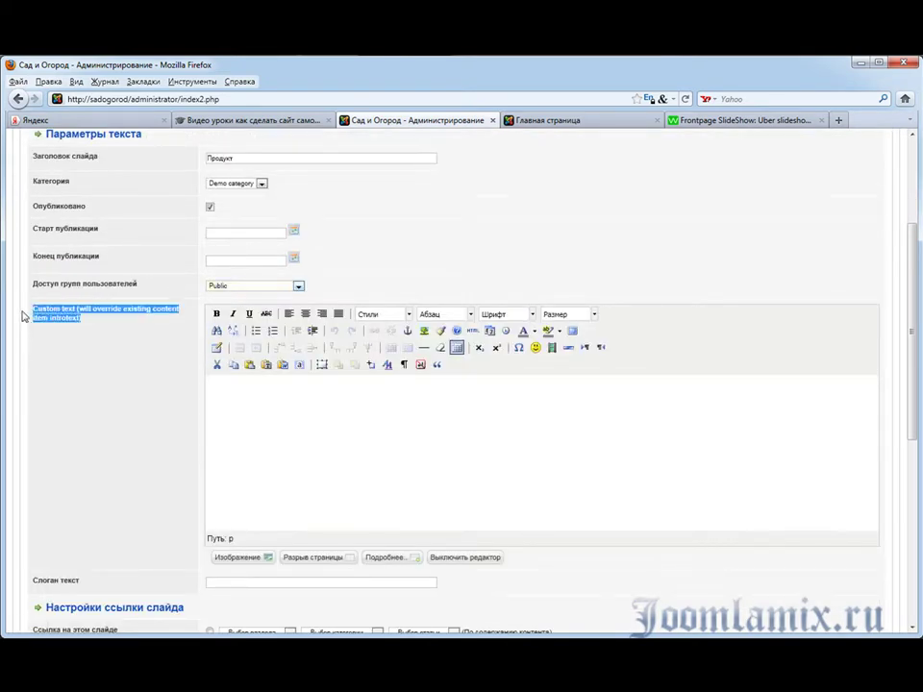
{"action": "left_click", "coordinate": [232, 398]}
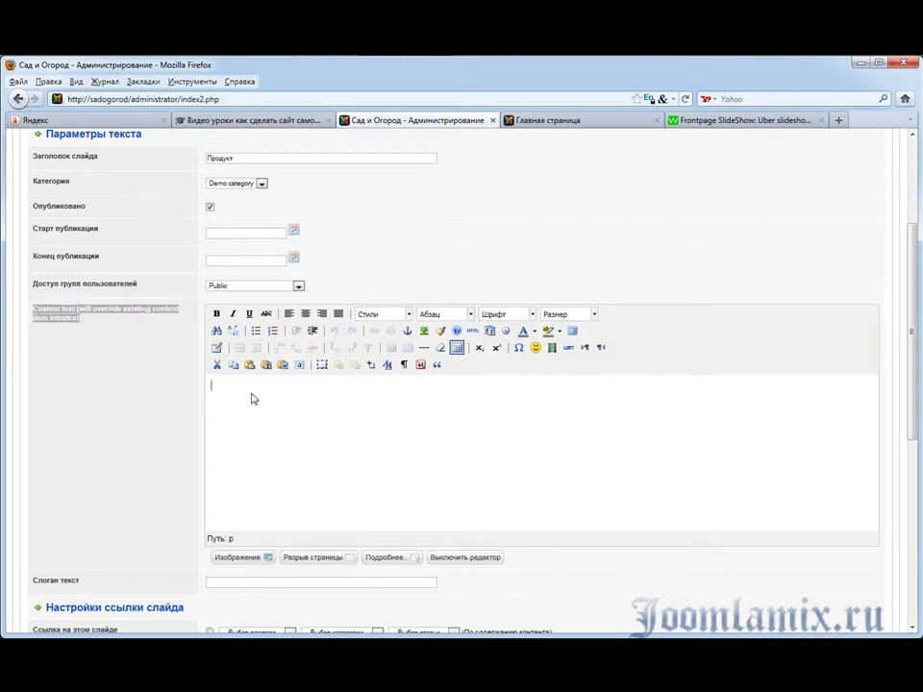
{"action": "scroll", "coordinate": [257, 397], "scroll_direction": "down", "scroll_amount": 3}
{"action": "scroll", "coordinate": [290, 326], "scroll_direction": "up", "scroll_amount": 1}
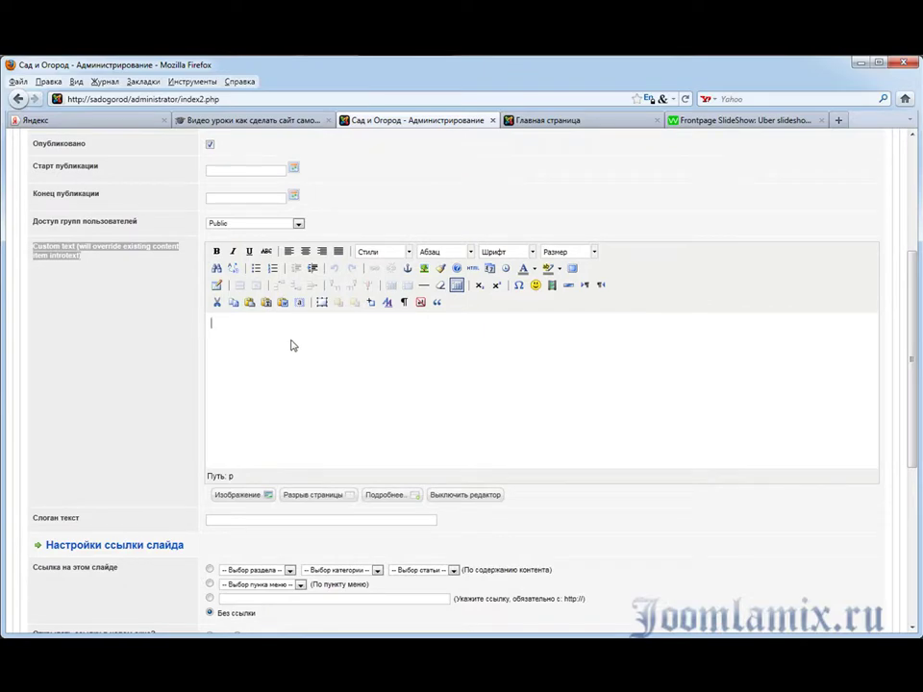
{"action": "scroll", "coordinate": [294, 346], "scroll_direction": "up", "scroll_amount": 3}
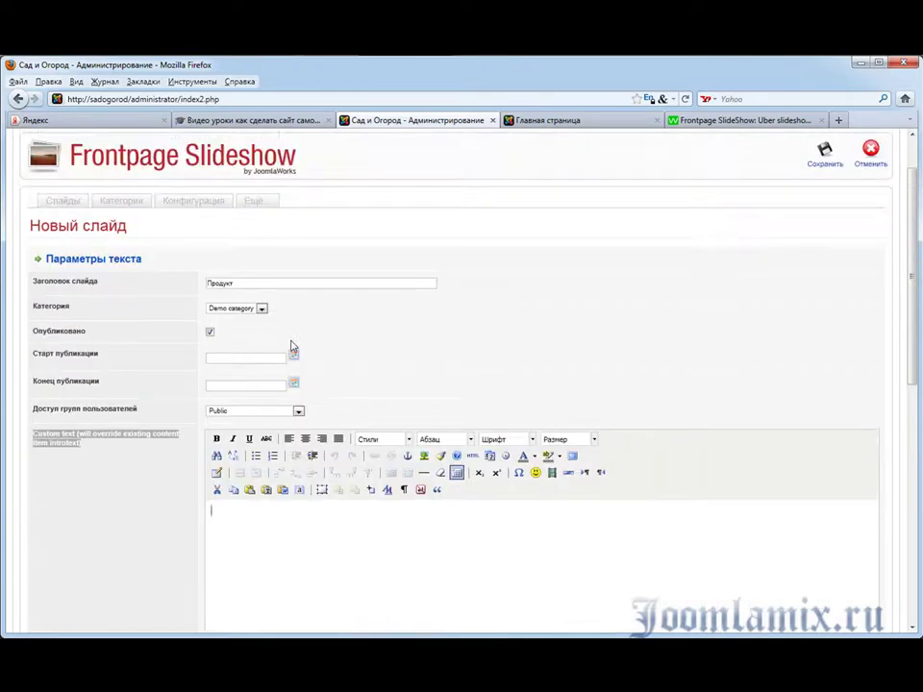
{"action": "scroll", "coordinate": [293, 346], "scroll_direction": "down", "scroll_amount": 3}
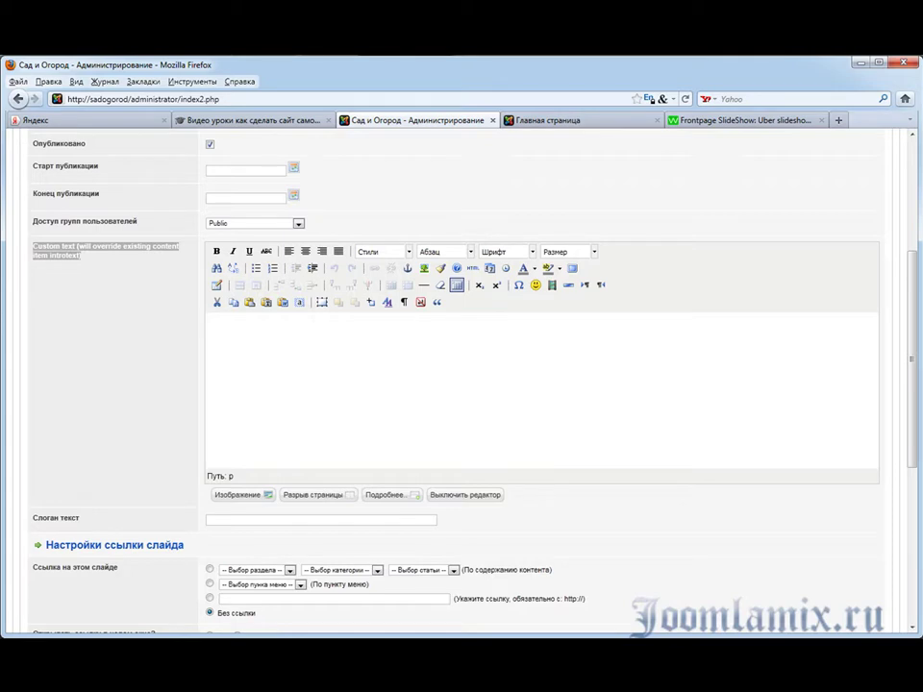
{"action": "type", "text": "новной текст"}
{"action": "scroll", "coordinate": [560, 493], "scroll_direction": "up", "scroll_amount": 5}
{"action": "left_click", "coordinate": [569, 122]}
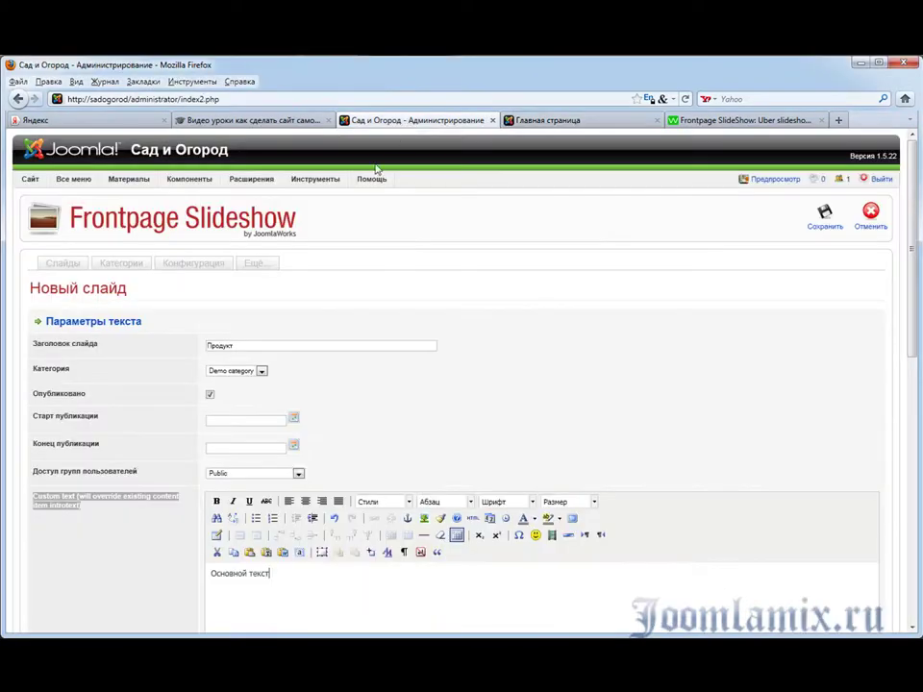
{"action": "left_click", "coordinate": [410, 121]}
Step: Set the slide's slogan text to Миниописание and check on the home page where slogans are displayed
{"action": "scroll", "coordinate": [356, 452], "scroll_direction": "down", "scroll_amount": 4}
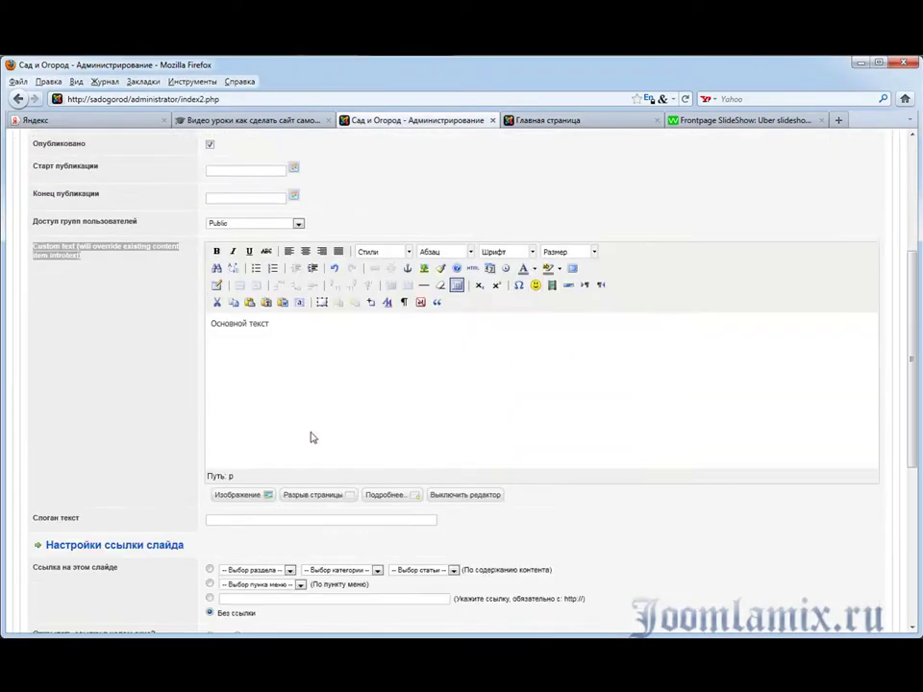
{"action": "scroll", "coordinate": [318, 445], "scroll_direction": "down", "scroll_amount": 1}
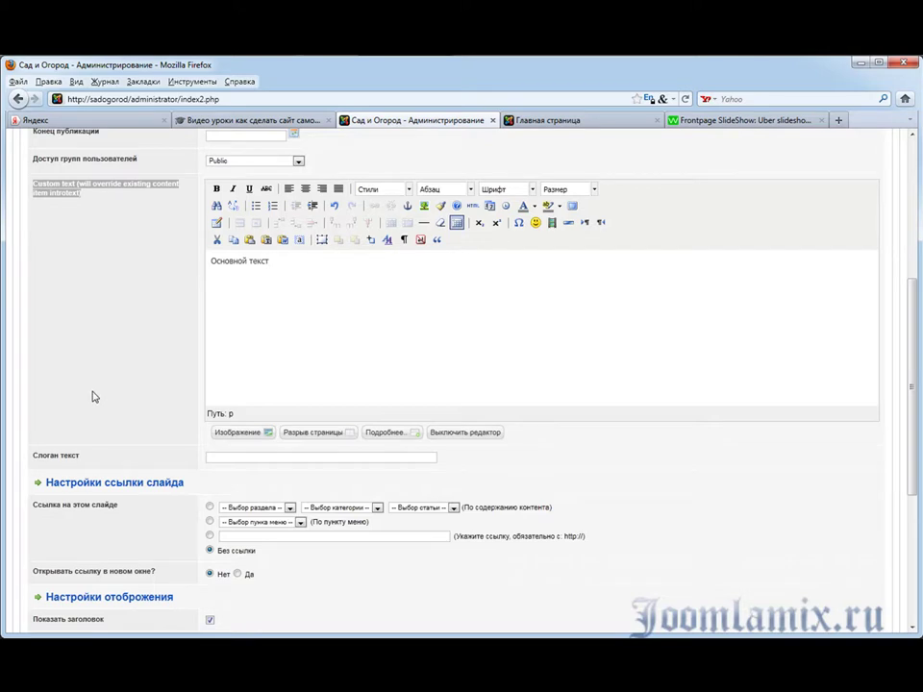
{"action": "scroll", "coordinate": [116, 356], "scroll_direction": "down", "scroll_amount": 1}
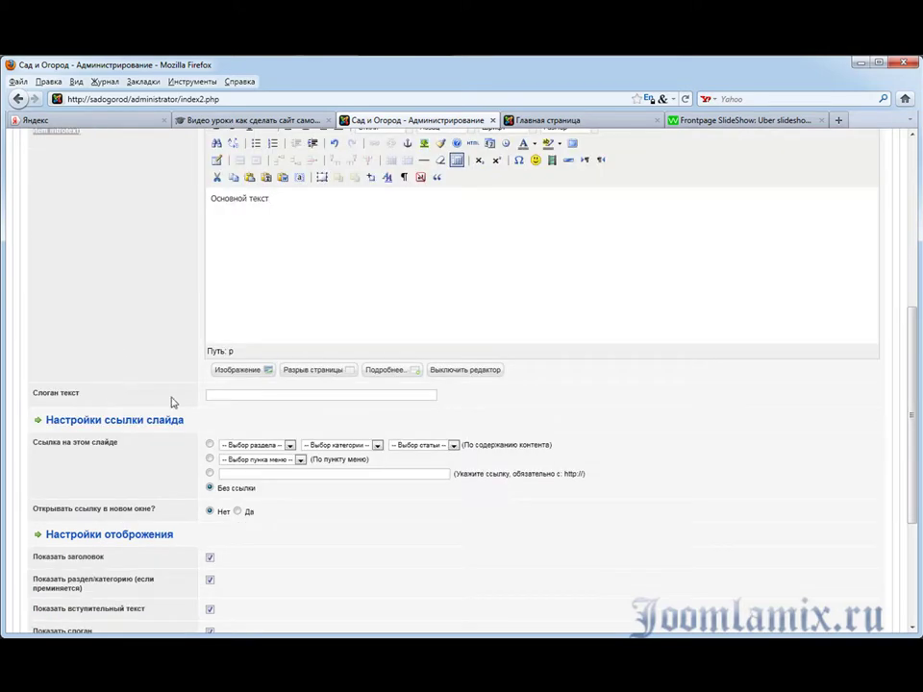
{"action": "left_click", "coordinate": [211, 396]}
{"action": "type", "text": "Миниописание"}
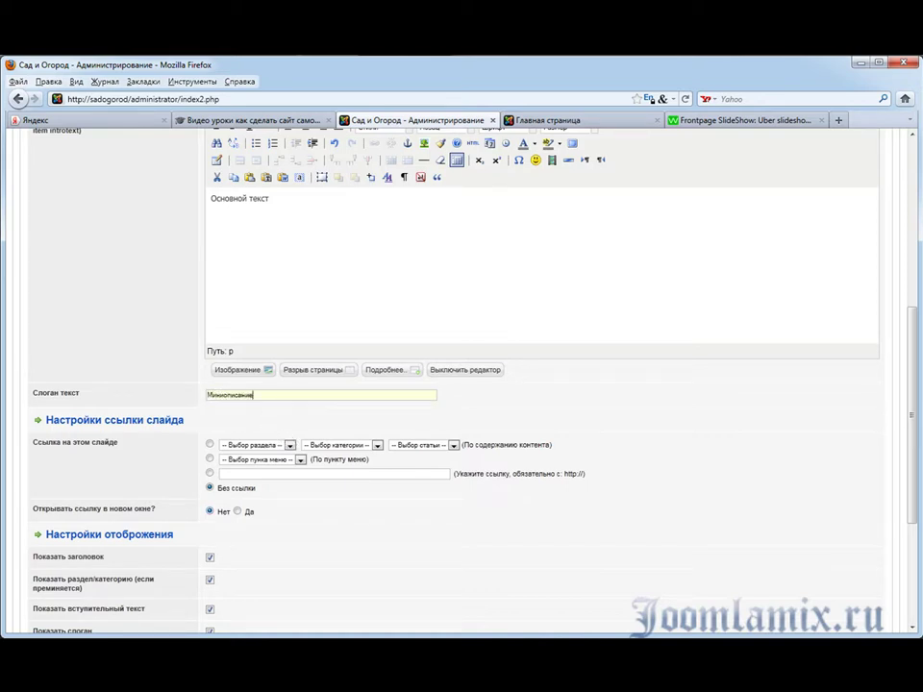
{"action": "key", "text": "ctrl+Tab"}
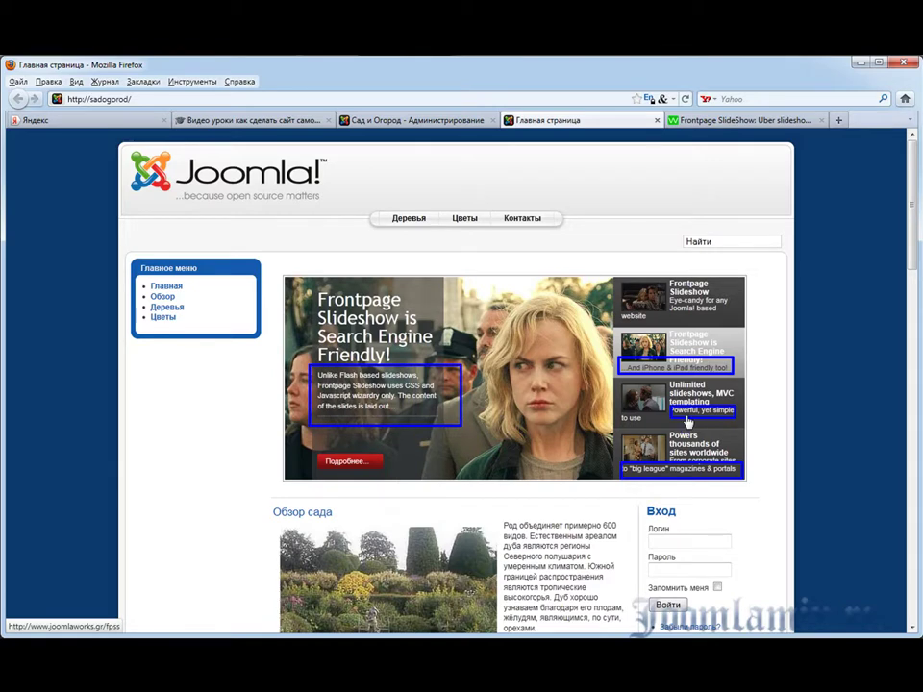
{"action": "left_click", "coordinate": [452, 122]}
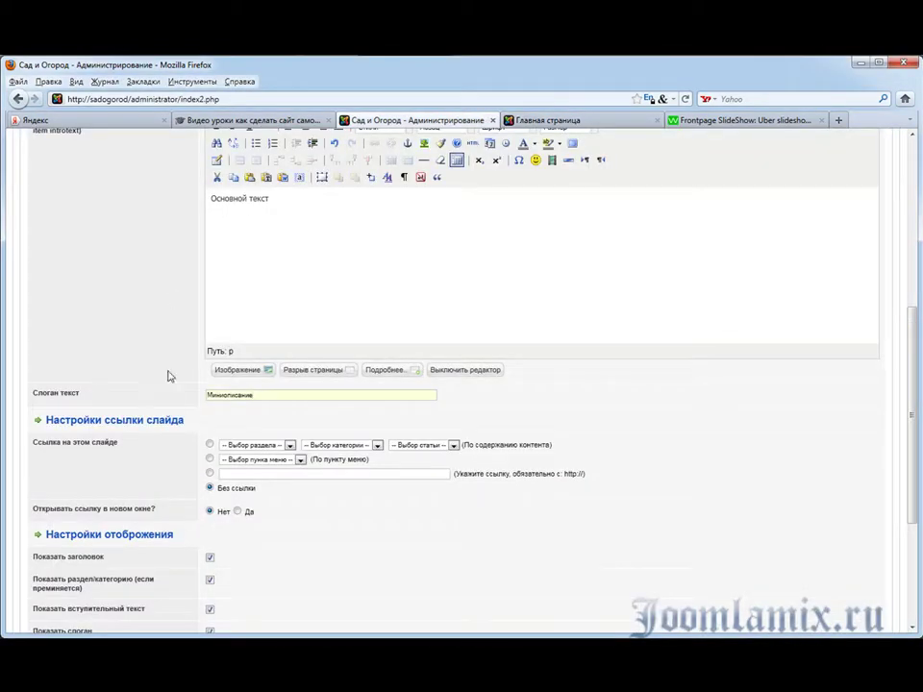
Step: Link the slide to the menu item mainmenu | Деревья in the slide link settings
{"action": "scroll", "coordinate": [278, 418], "scroll_direction": "down", "scroll_amount": 2}
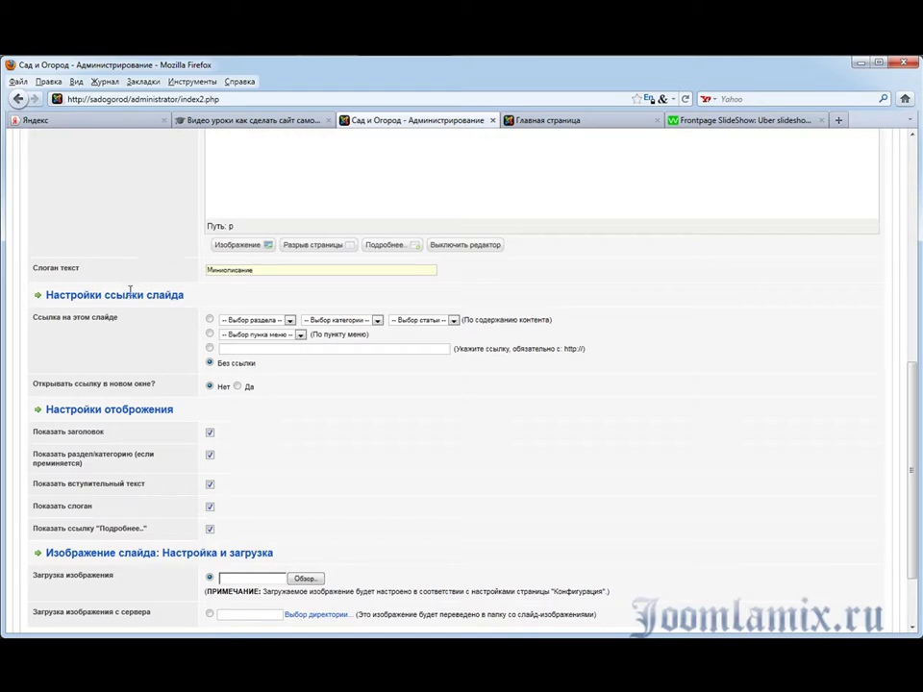
{"action": "left_click", "coordinate": [210, 319]}
{"action": "left_click", "coordinate": [210, 333]}
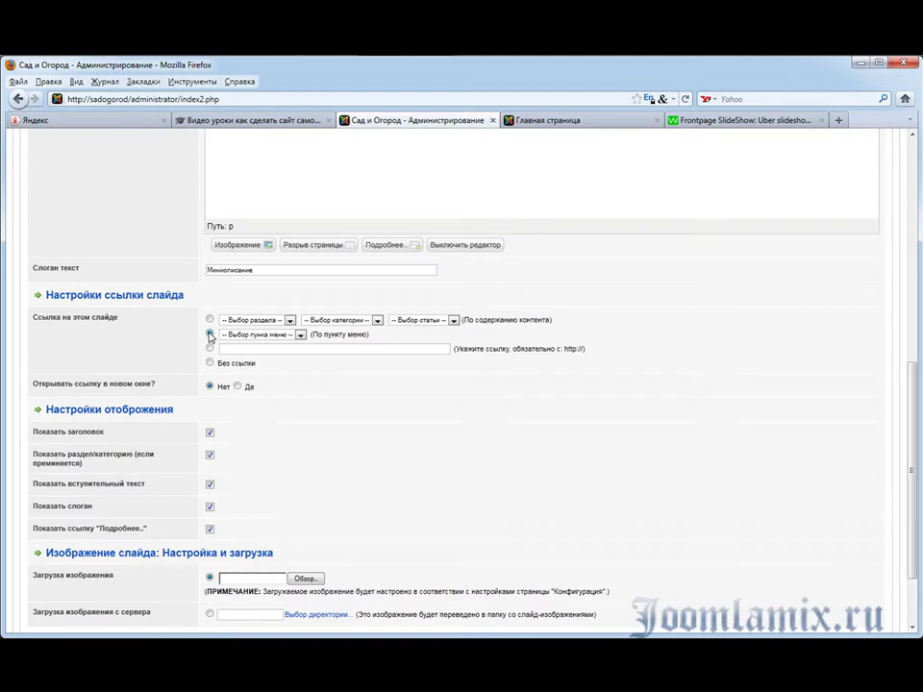
{"action": "left_click", "coordinate": [298, 336]}
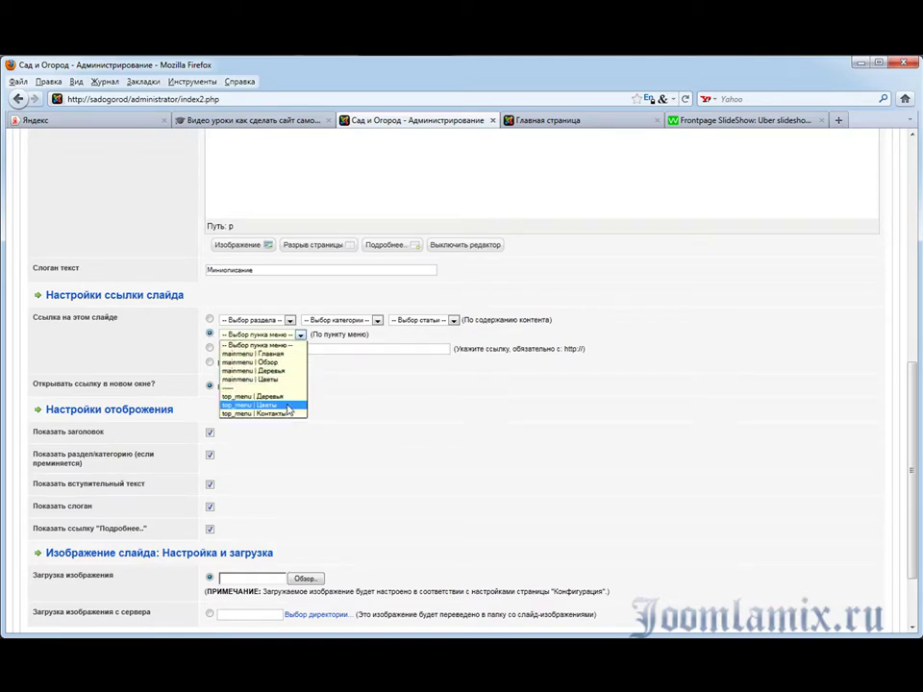
{"action": "left_click", "coordinate": [278, 375]}
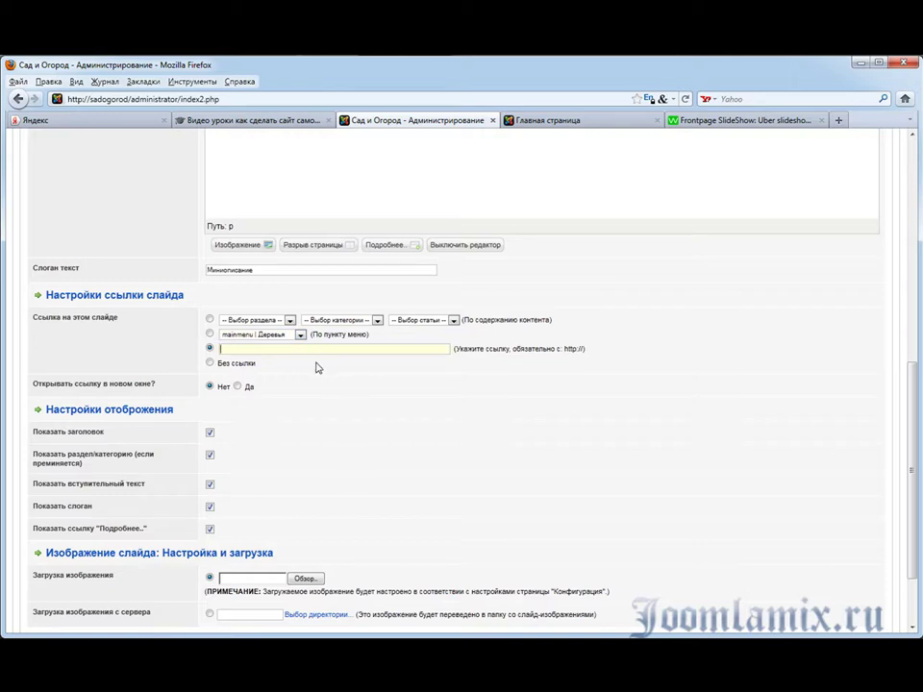
Step: Try the custom URL and no-link options, return to the menu item link and set it to open in a new window
{"action": "left_click_drag", "start_coordinate": [563, 349], "coordinate": [586, 349]}
{"action": "left_click", "coordinate": [274, 352]}
{"action": "left_click", "coordinate": [210, 362]}
{"action": "left_click", "coordinate": [236, 386]}
{"action": "left_click", "coordinate": [209, 333]}
Step: Look over the slide's display settings and the local image upload dialog without choosing a file
{"action": "scroll", "coordinate": [359, 360], "scroll_direction": "down", "scroll_amount": 2}
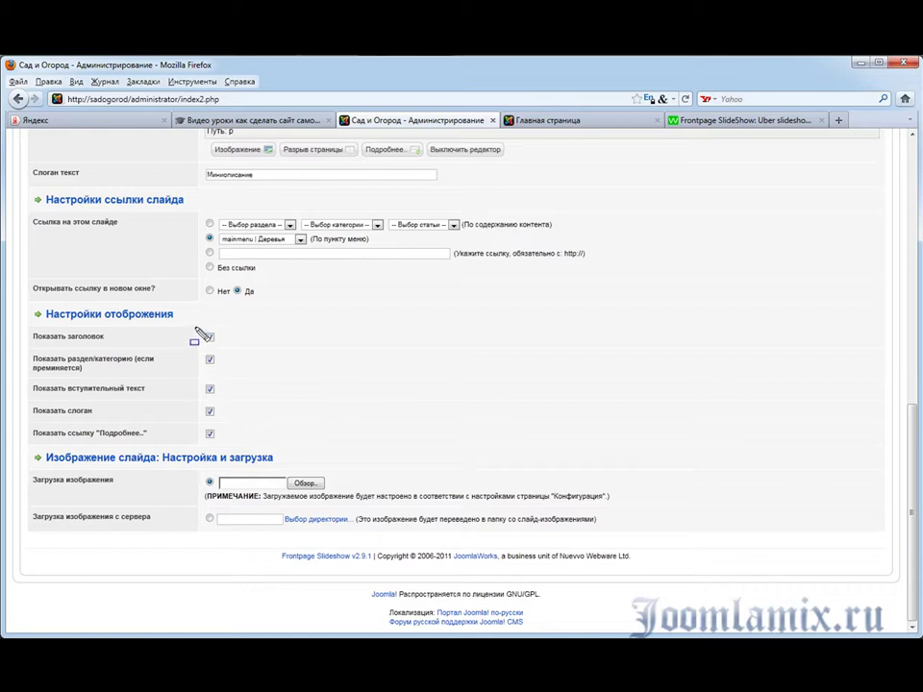
{"action": "left_click_drag", "start_coordinate": [205, 375], "coordinate": [226, 446]}
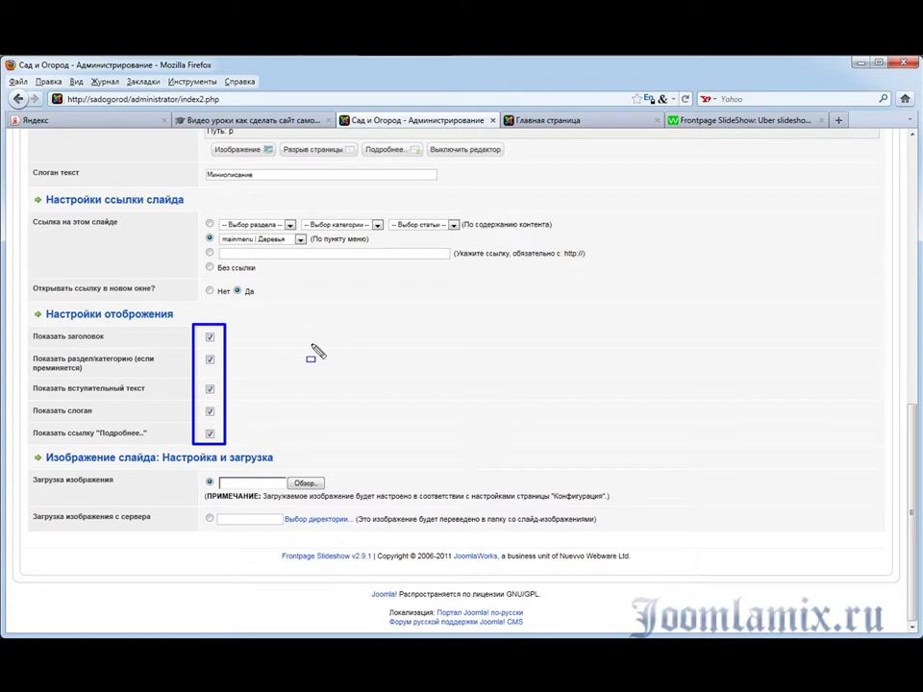
{"action": "key", "text": "Escape"}
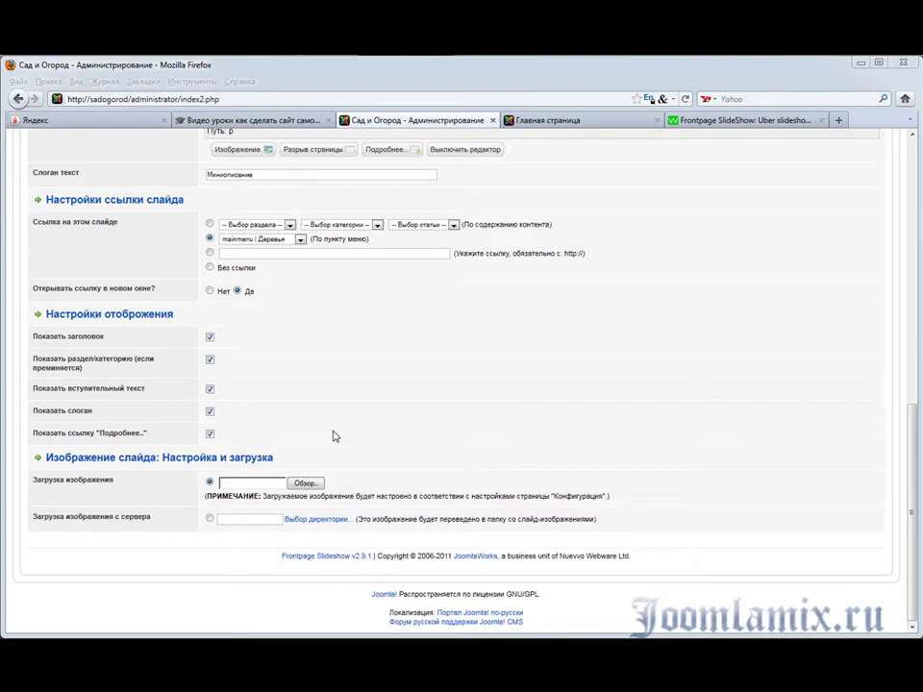
{"action": "left_click", "coordinate": [304, 484]}
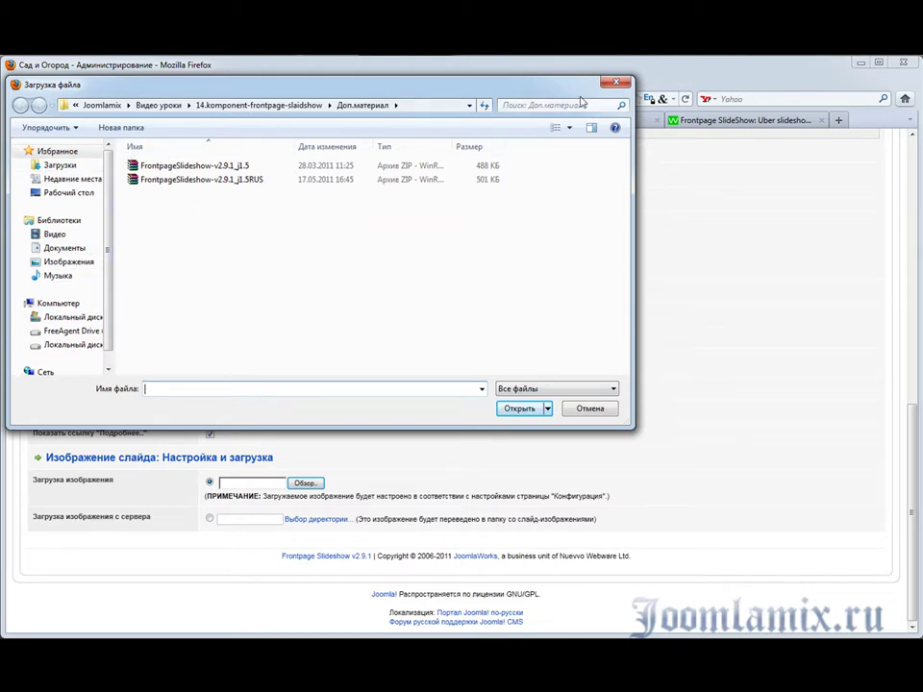
{"action": "left_click", "coordinate": [590, 409]}
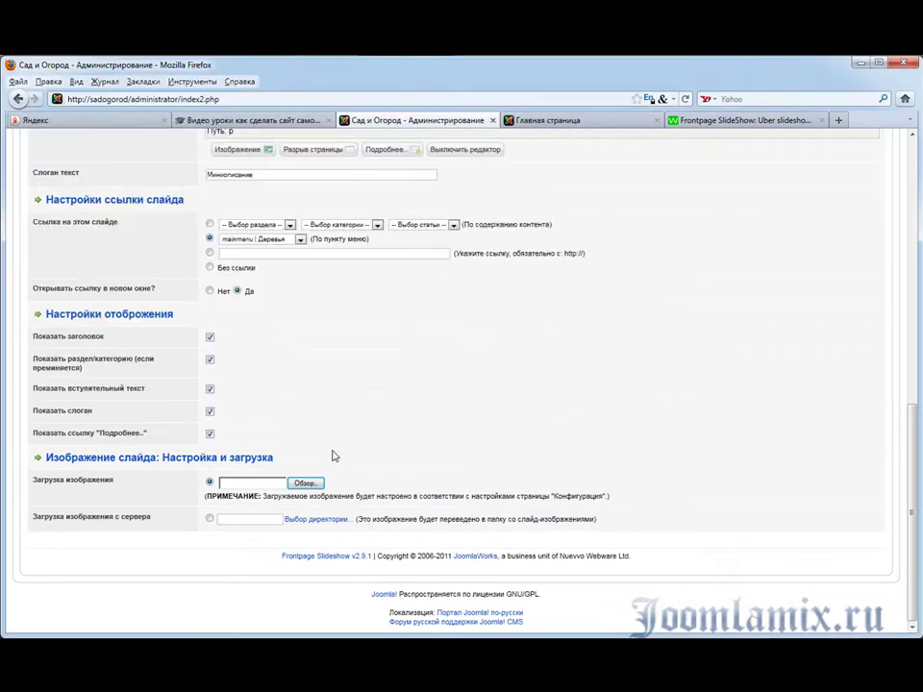
Step: Switch the slide's image source to the server and browse the images in the root and /fruit directories
{"action": "left_click", "coordinate": [212, 519]}
{"action": "left_click", "coordinate": [307, 519]}
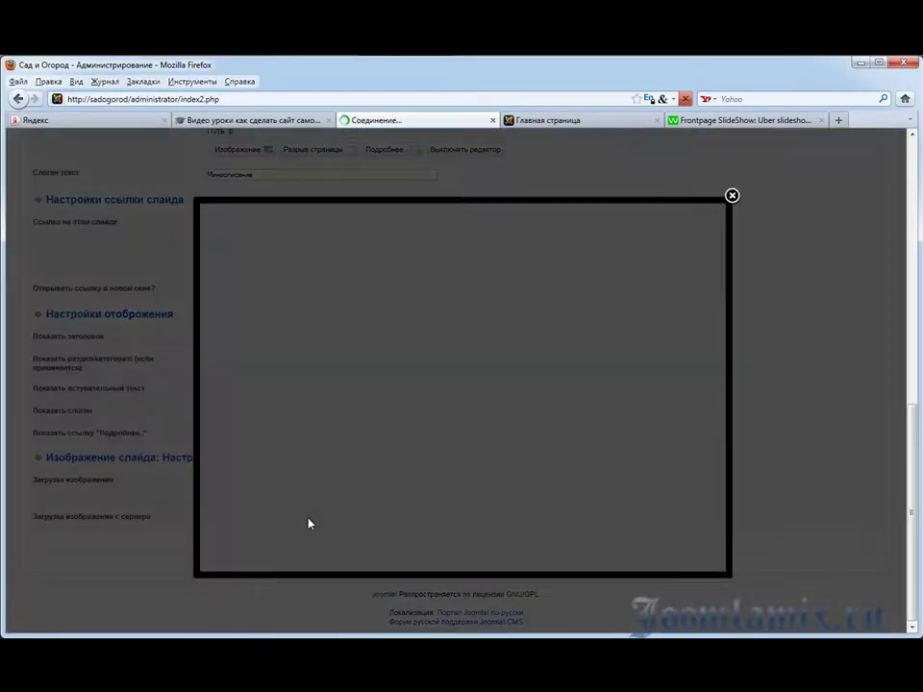
{"action": "scroll", "coordinate": [317, 361], "scroll_direction": "down", "scroll_amount": 5}
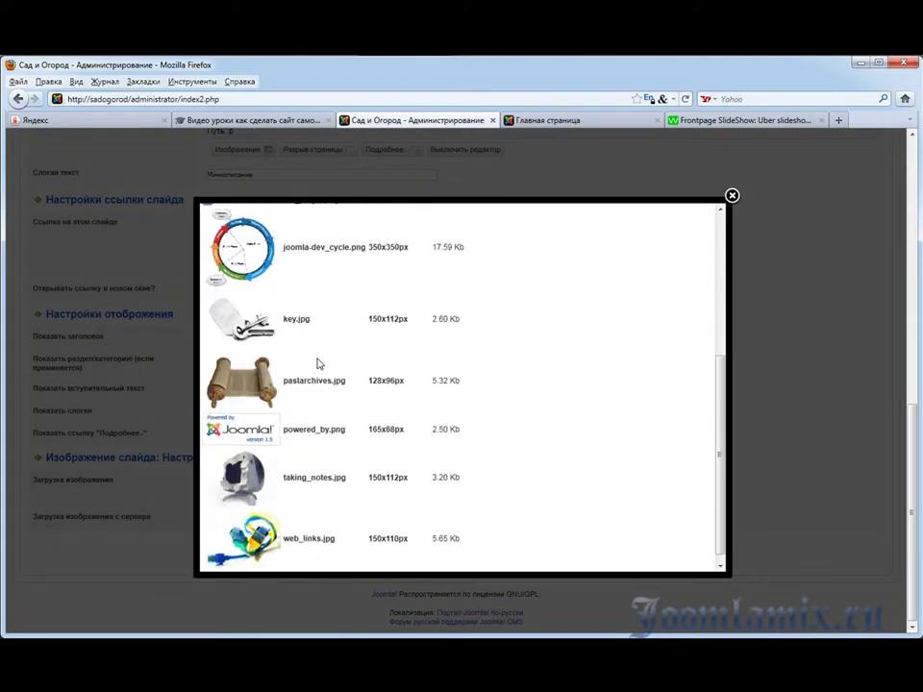
{"action": "scroll", "coordinate": [323, 361], "scroll_direction": "up", "scroll_amount": 5}
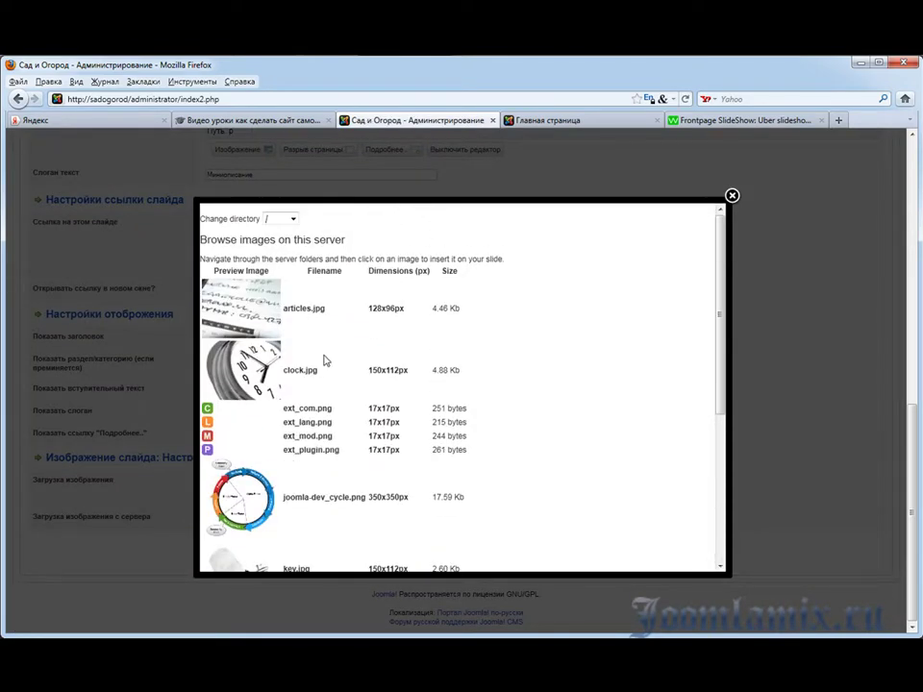
{"action": "left_click", "coordinate": [291, 220]}
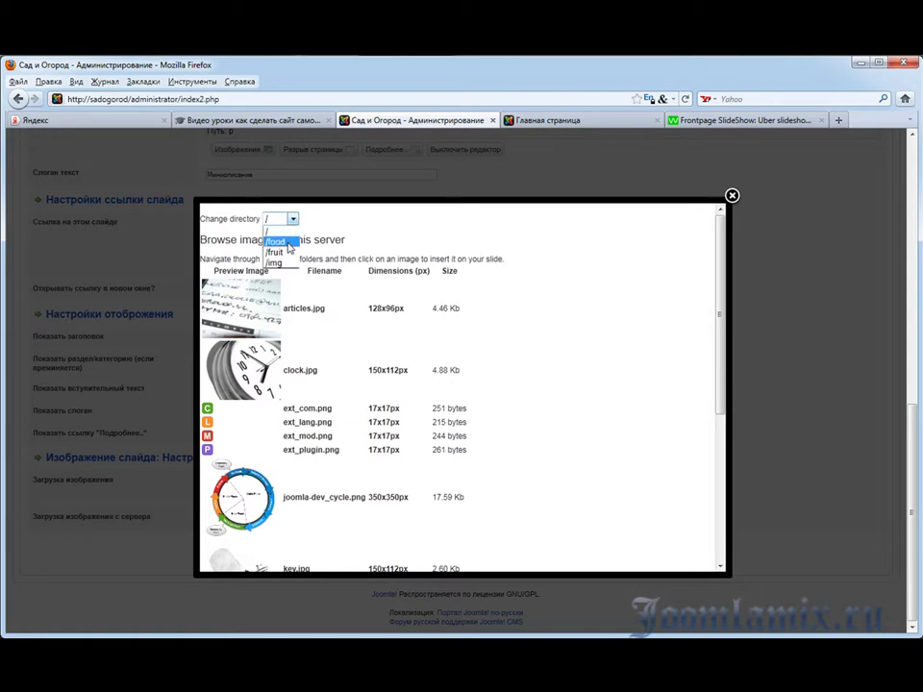
{"action": "left_click", "coordinate": [286, 252]}
{"action": "left_click", "coordinate": [288, 220]}
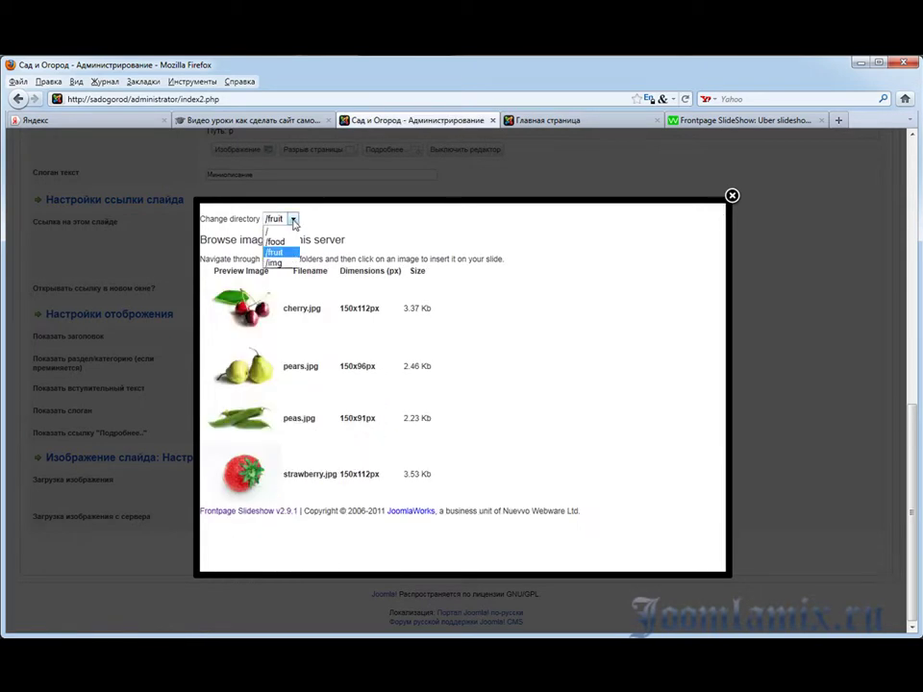
Step: Choose sad.jpg from the /img directory as the slide's image and save the slide
{"action": "left_click", "coordinate": [274, 263]}
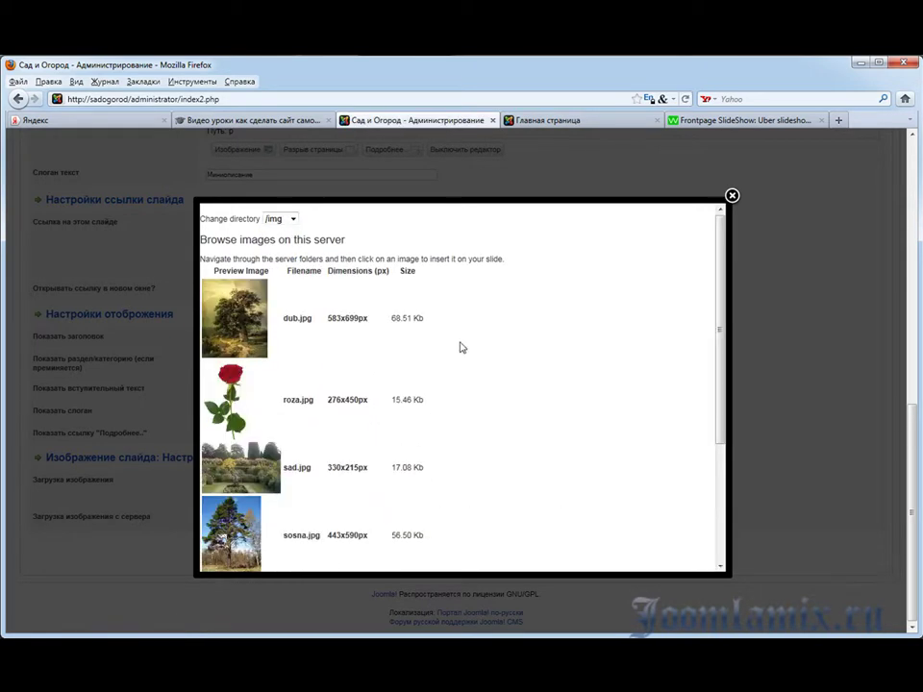
{"action": "scroll", "coordinate": [459, 347], "scroll_direction": "down", "scroll_amount": 3}
{"action": "scroll", "coordinate": [459, 347], "scroll_direction": "down", "scroll_amount": 2}
{"action": "scroll", "coordinate": [460, 348], "scroll_direction": "up", "scroll_amount": 6}
{"action": "left_click", "coordinate": [248, 471]}
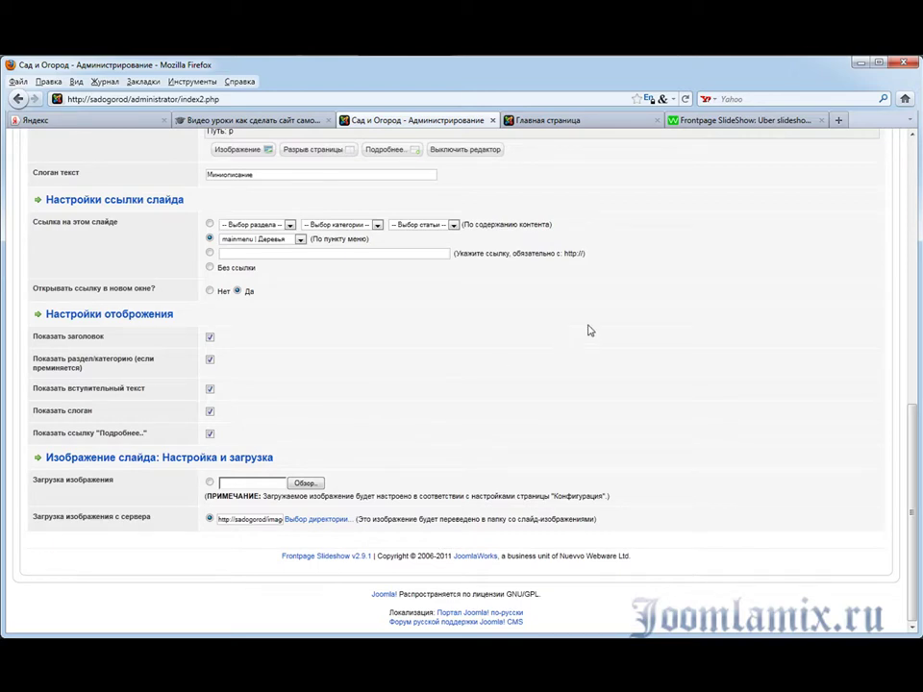
{"action": "scroll", "coordinate": [728, 327], "scroll_direction": "up", "scroll_amount": 15}
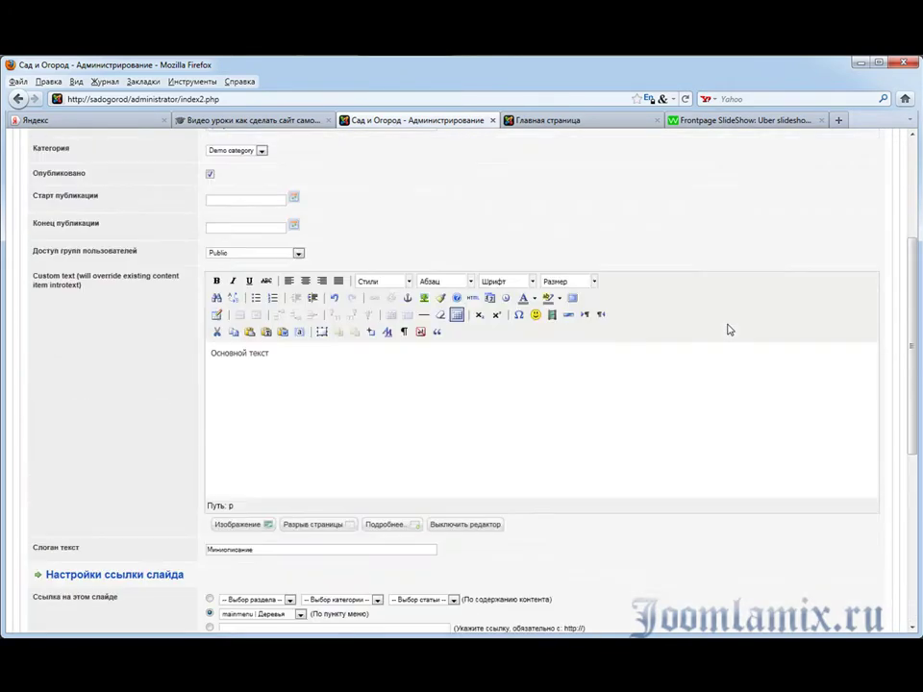
{"action": "left_click", "coordinate": [824, 217]}
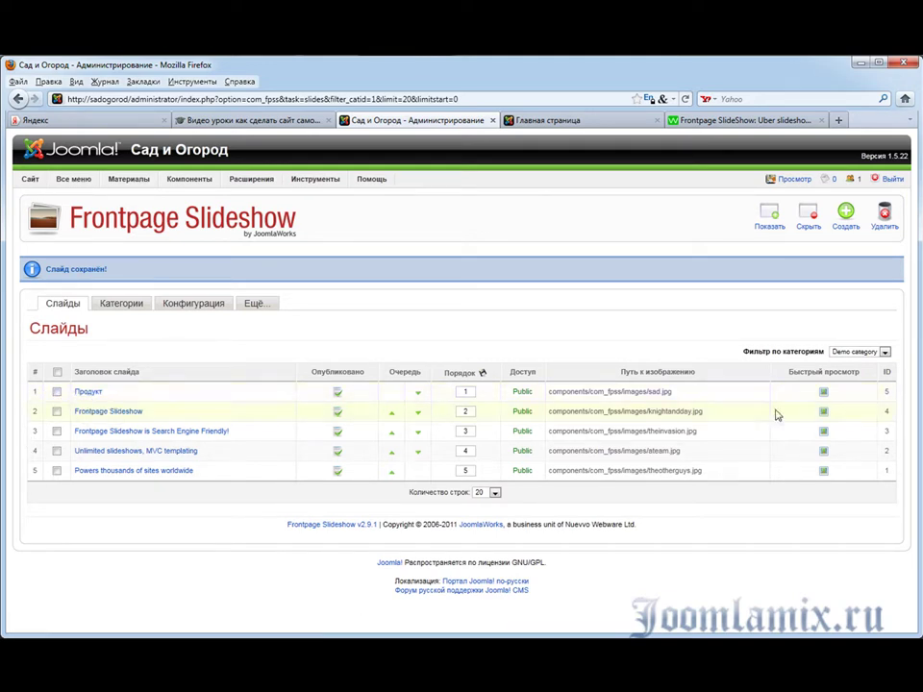
Step: Preview the Продукт slide's image from the slide list and reload the site's home page to check the slide
{"action": "left_click", "coordinate": [823, 394]}
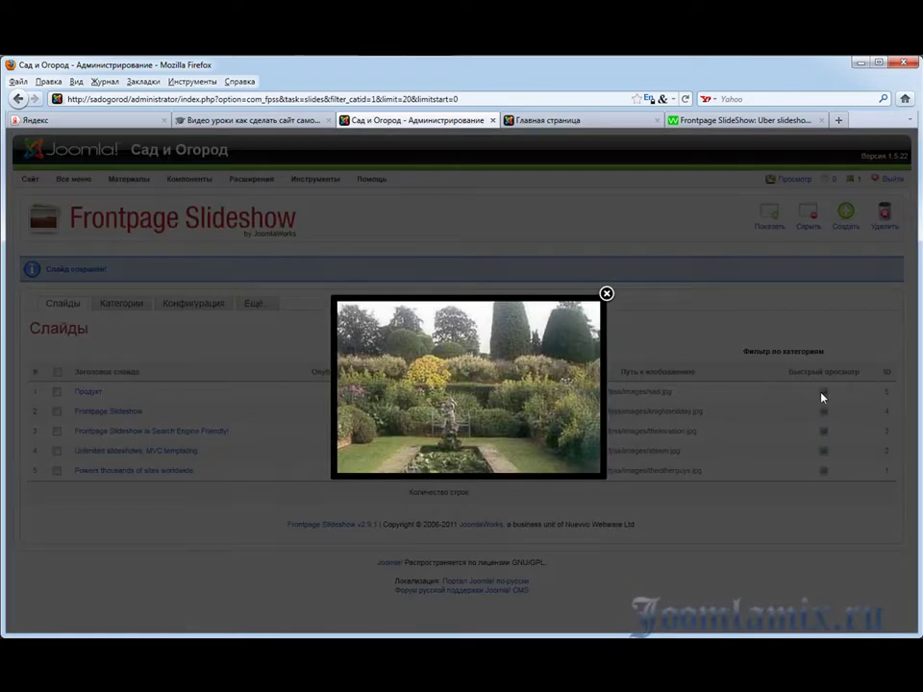
{"action": "left_click", "coordinate": [606, 293]}
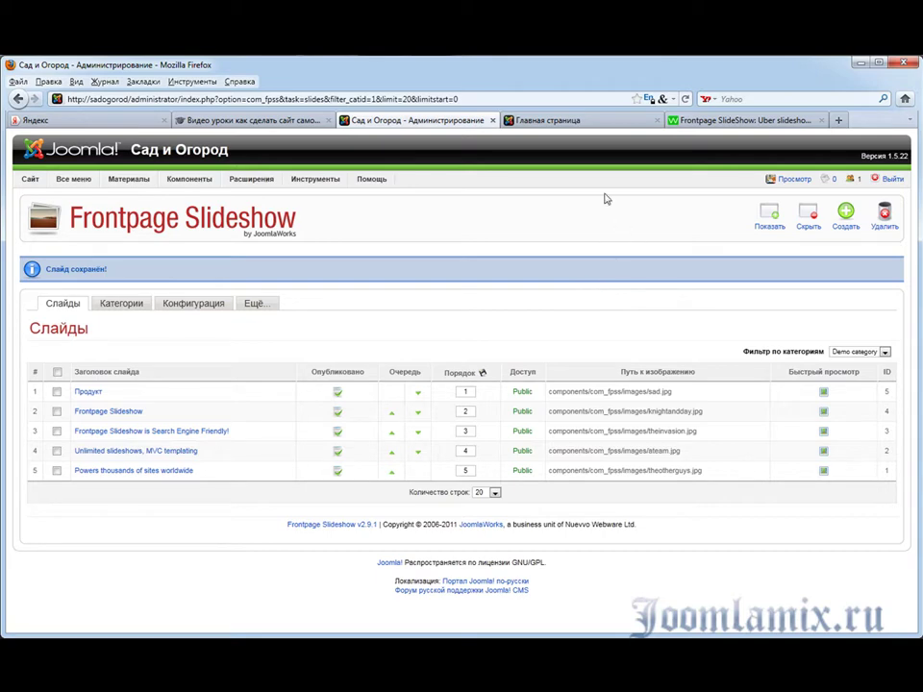
{"action": "left_click", "coordinate": [554, 128]}
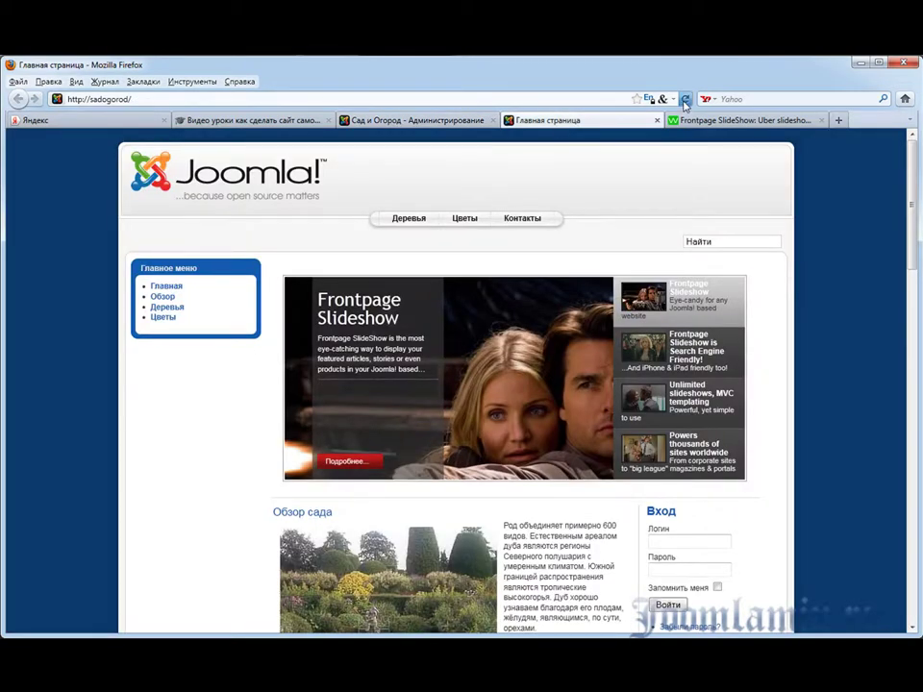
{"action": "key", "text": "F5"}
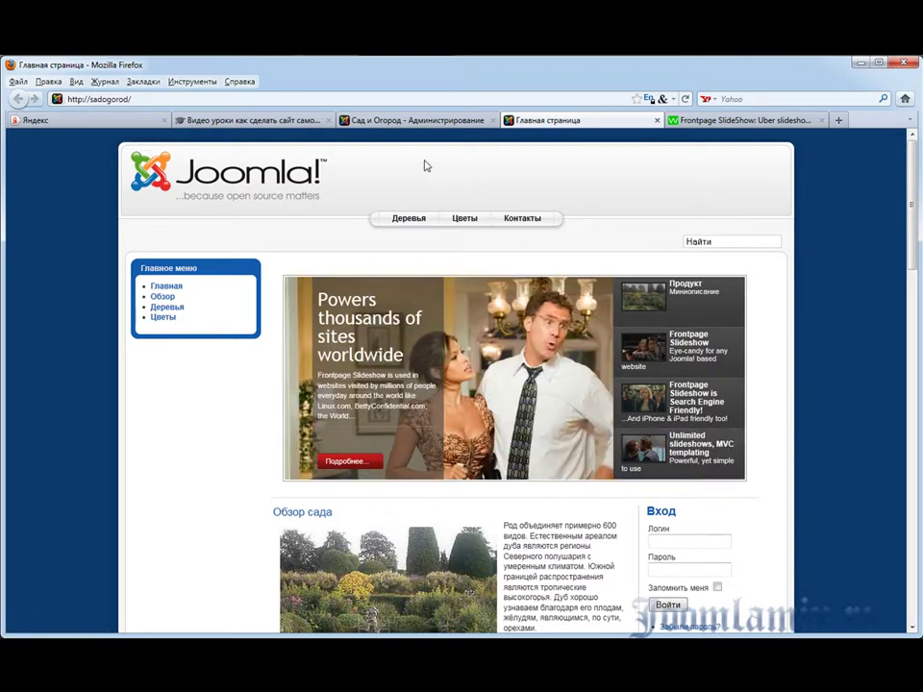
Step: Open the Frontpage SlideShow module's settings from the module manager and keep Demo category as its slide category
{"action": "left_click", "coordinate": [413, 120]}
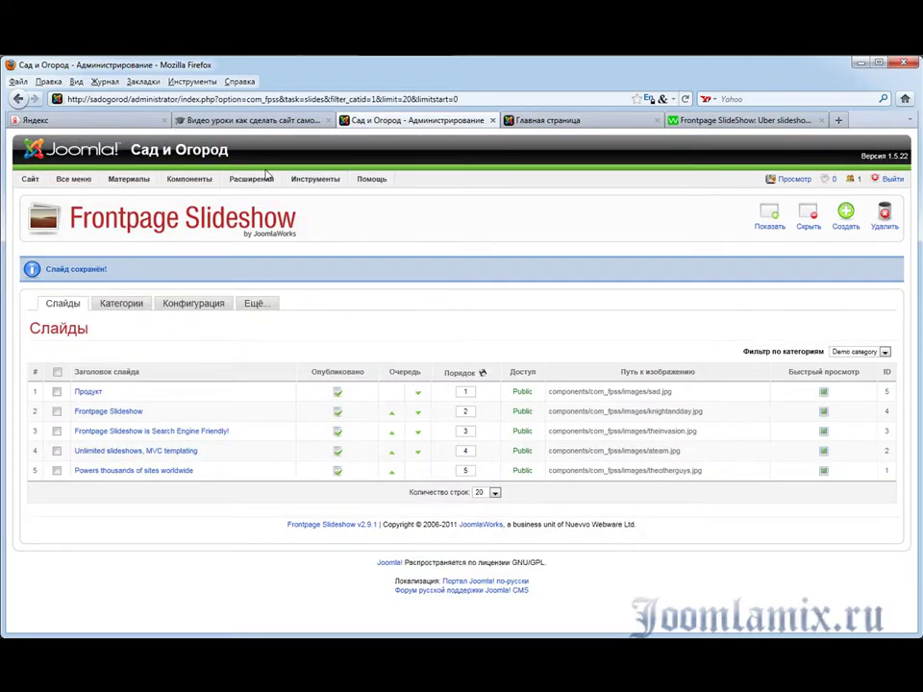
{"action": "mouse_move", "coordinate": [257, 180]}
{"action": "left_click", "coordinate": [269, 216]}
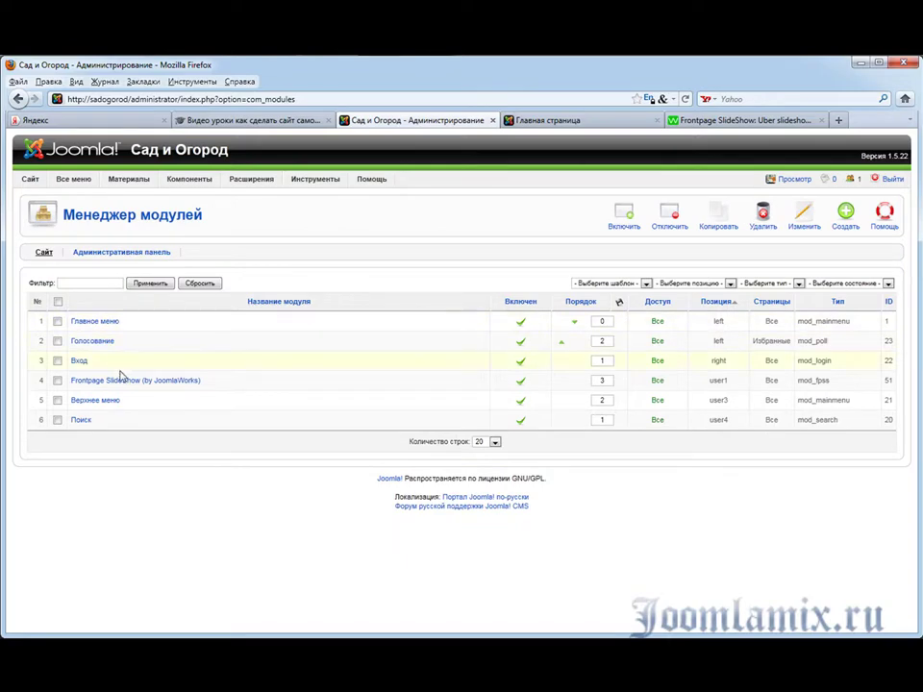
{"action": "left_click", "coordinate": [123, 380]}
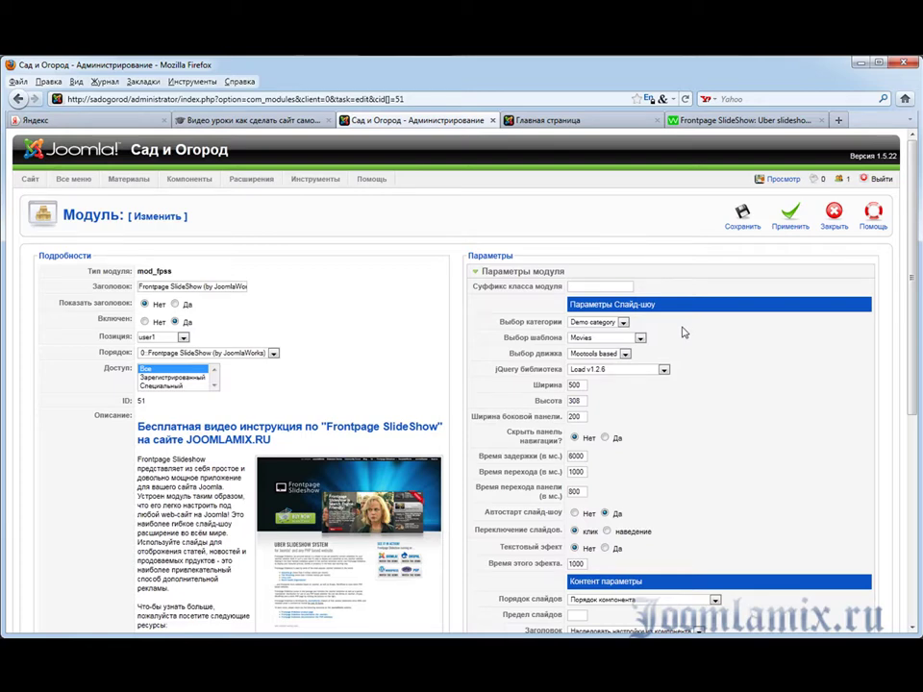
{"action": "scroll", "coordinate": [695, 321], "scroll_direction": "down", "scroll_amount": 1}
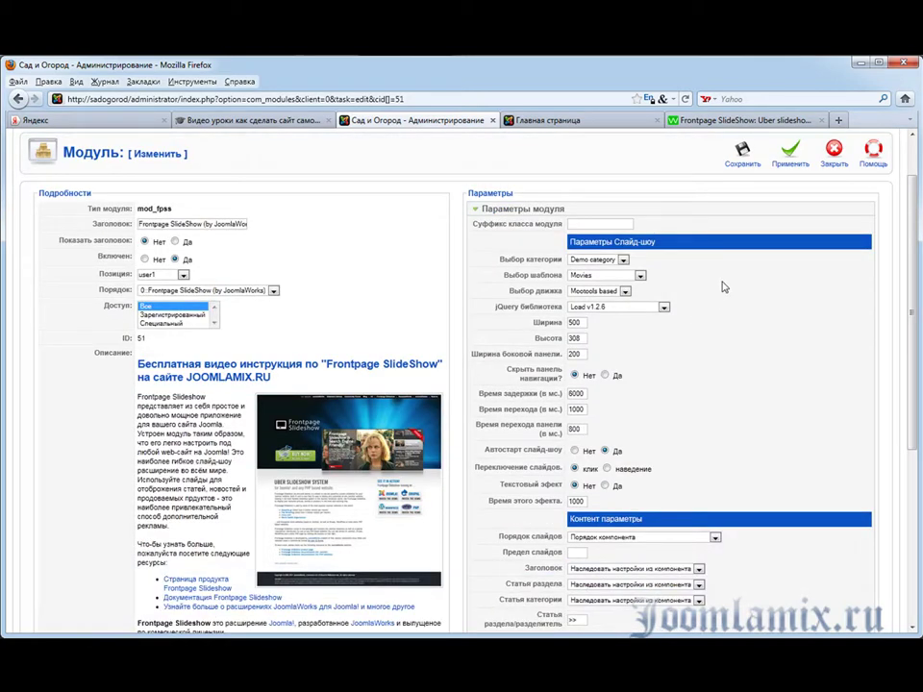
{"action": "left_click", "coordinate": [623, 260]}
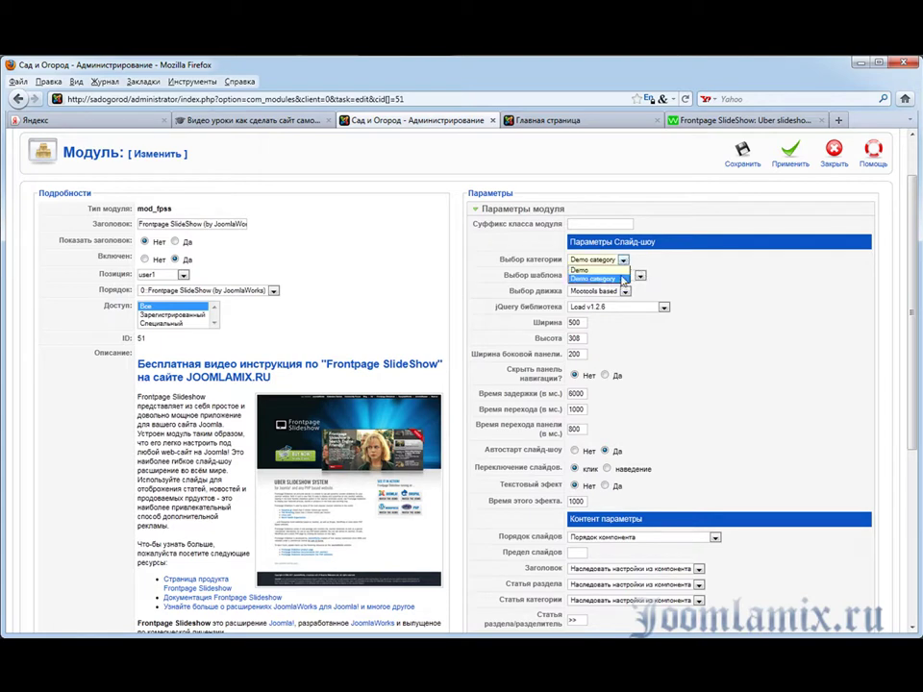
{"action": "left_click", "coordinate": [621, 280]}
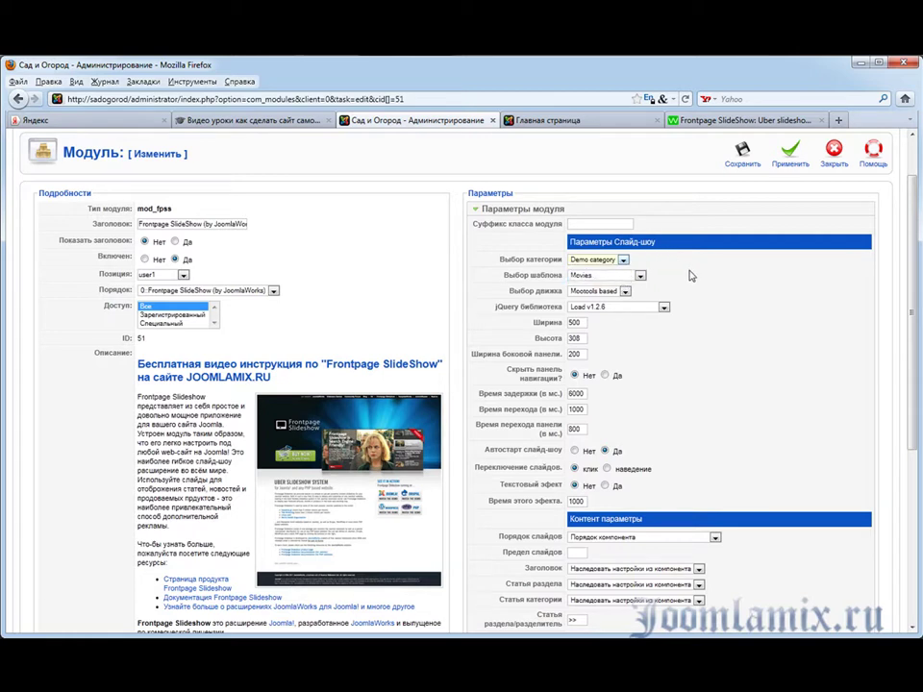
Step: Set the slideshow module's template to FSD and apply the change
{"action": "left_click", "coordinate": [639, 276]}
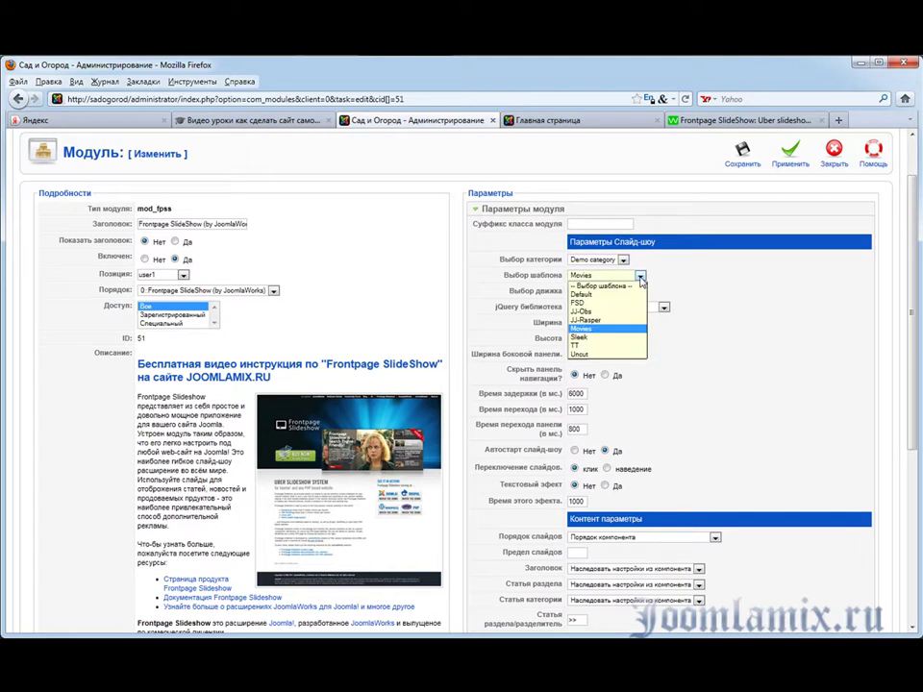
{"action": "left_click", "coordinate": [604, 302]}
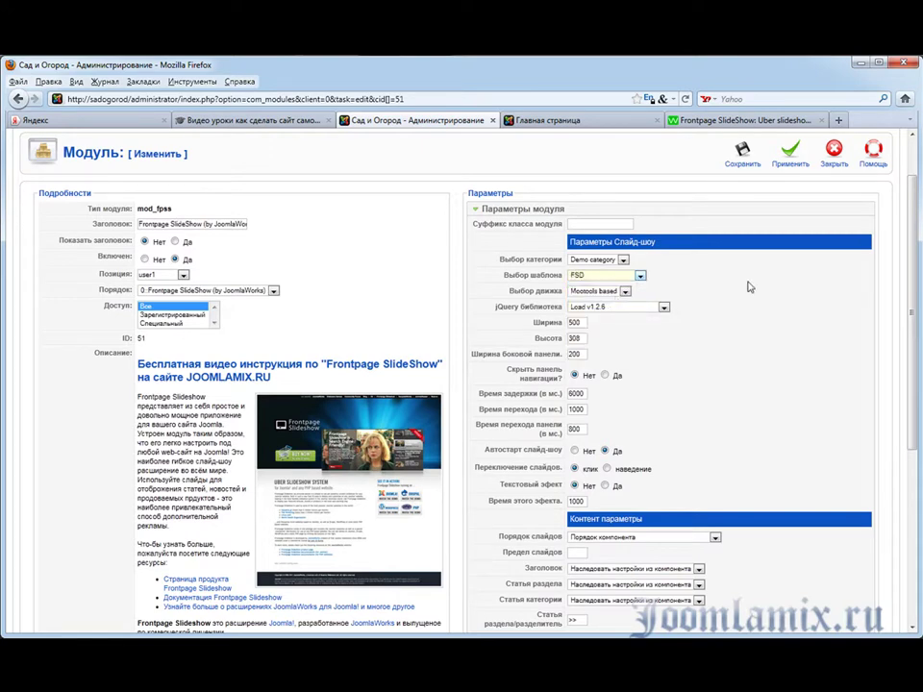
{"action": "scroll", "coordinate": [734, 293], "scroll_direction": "up", "scroll_amount": 1}
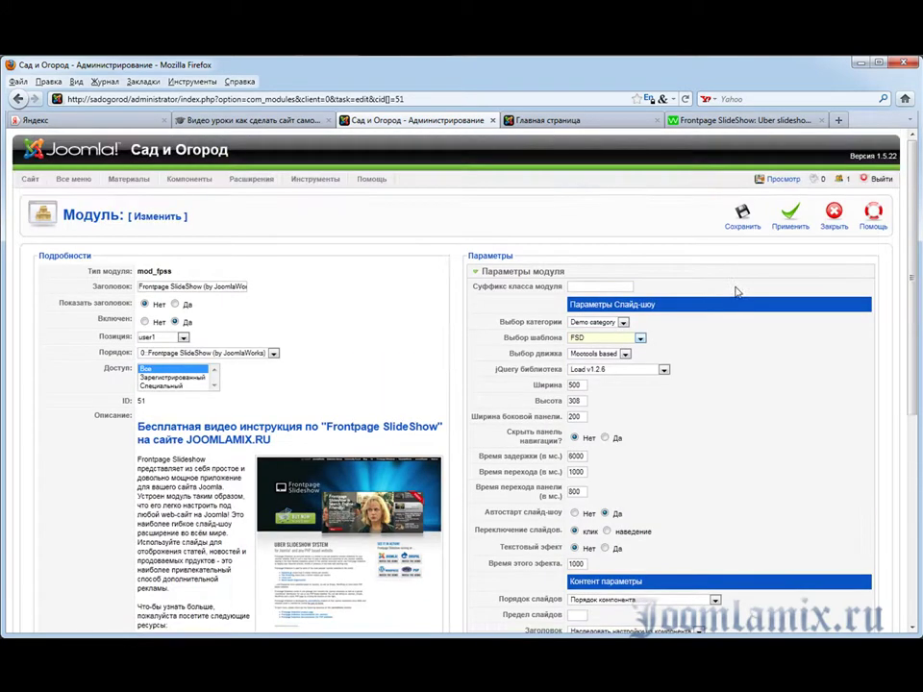
{"action": "left_click", "coordinate": [785, 223]}
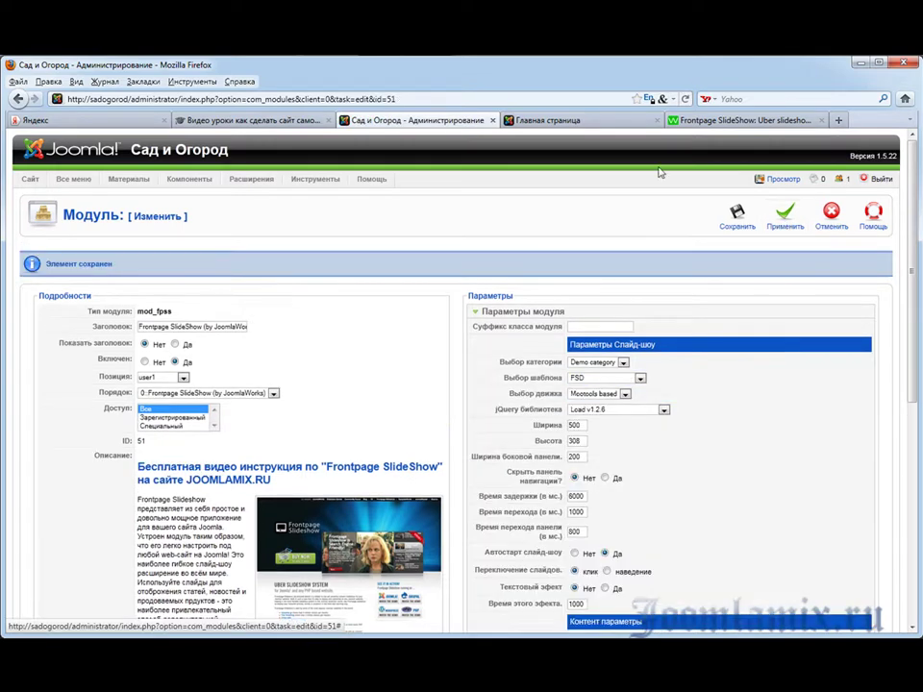
Step: Reload the site's home page to check the FSD template and display the Продукт slide
{"action": "left_click", "coordinate": [577, 122]}
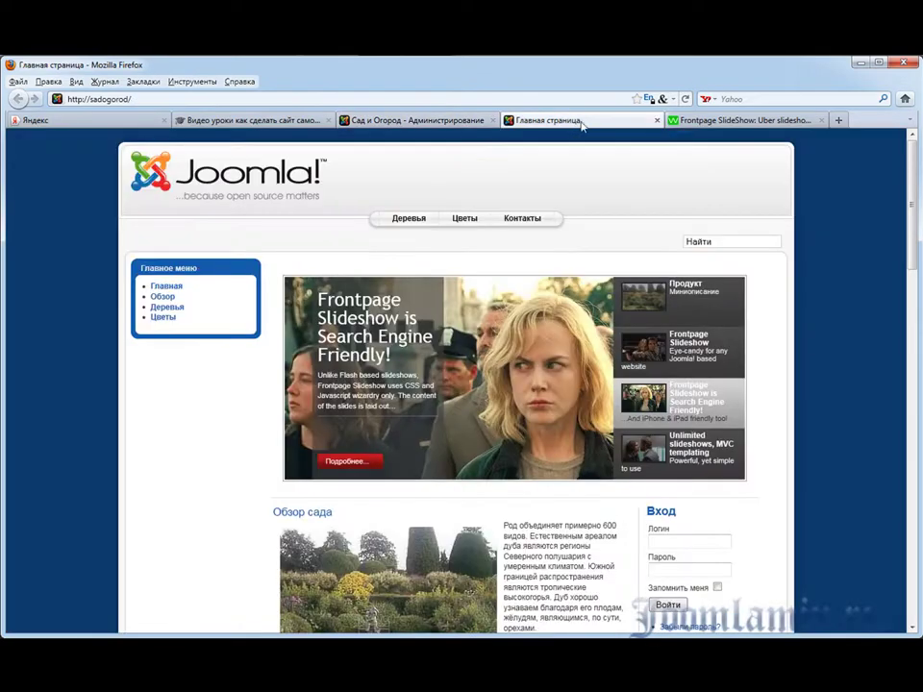
{"action": "left_click", "coordinate": [684, 99]}
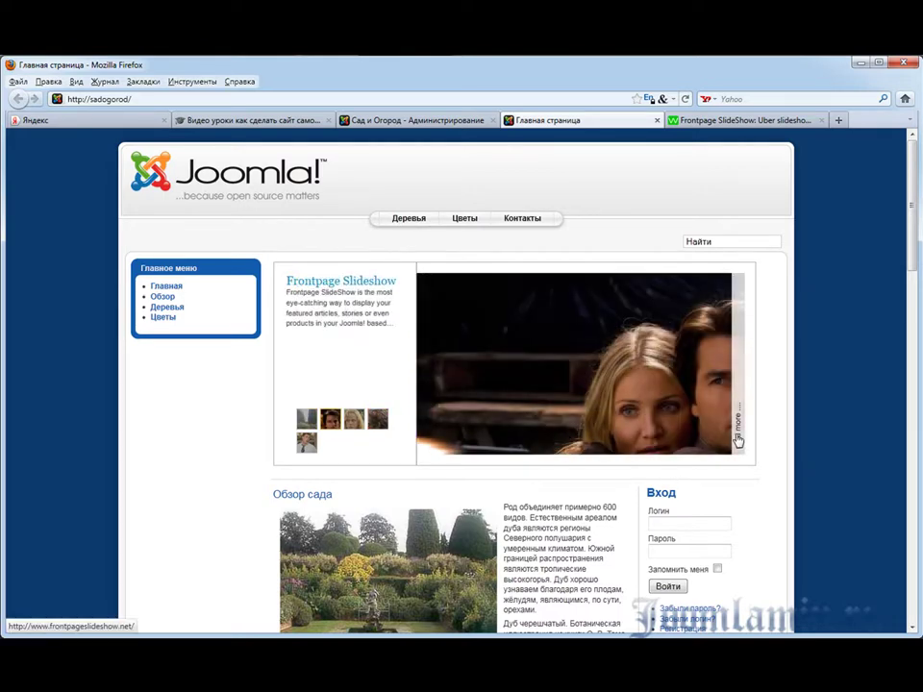
{"action": "left_click", "coordinate": [307, 424]}
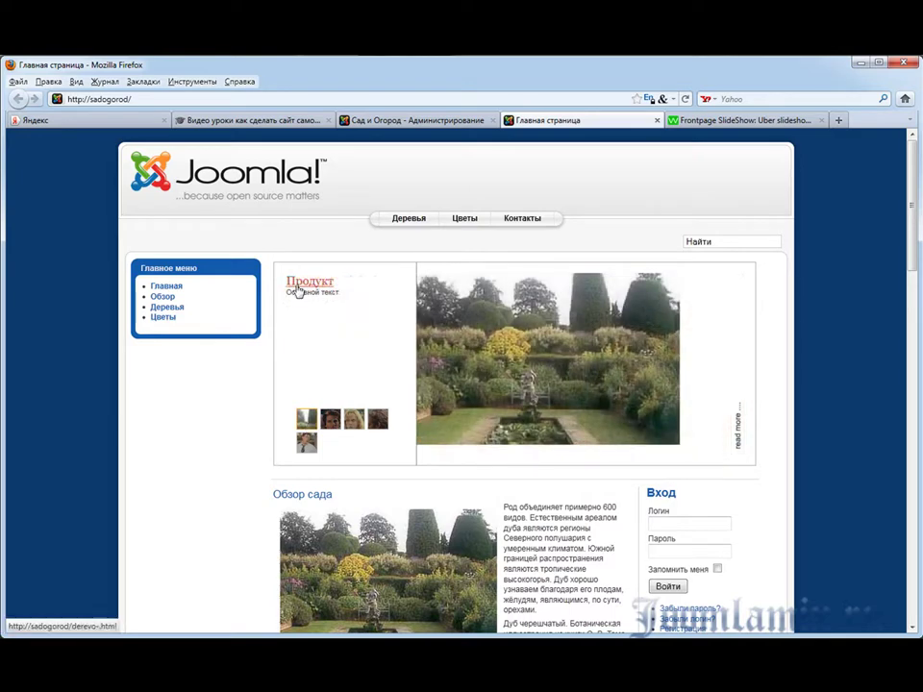
Step: Set the slideshow module's template to Movies, apply the change and reload the site's home page to check it
{"action": "left_click", "coordinate": [449, 122]}
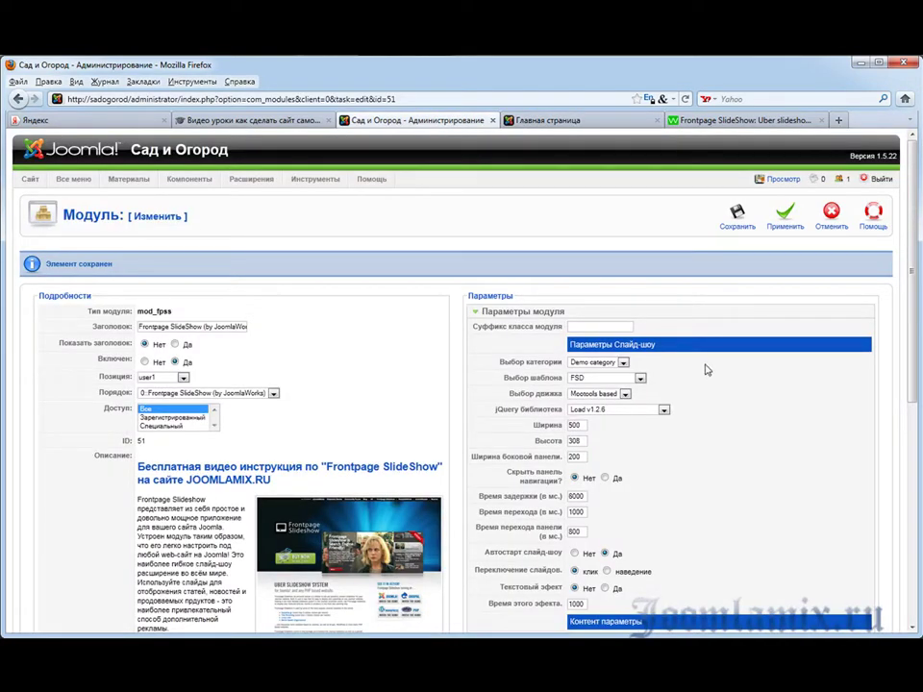
{"action": "left_click", "coordinate": [640, 378]}
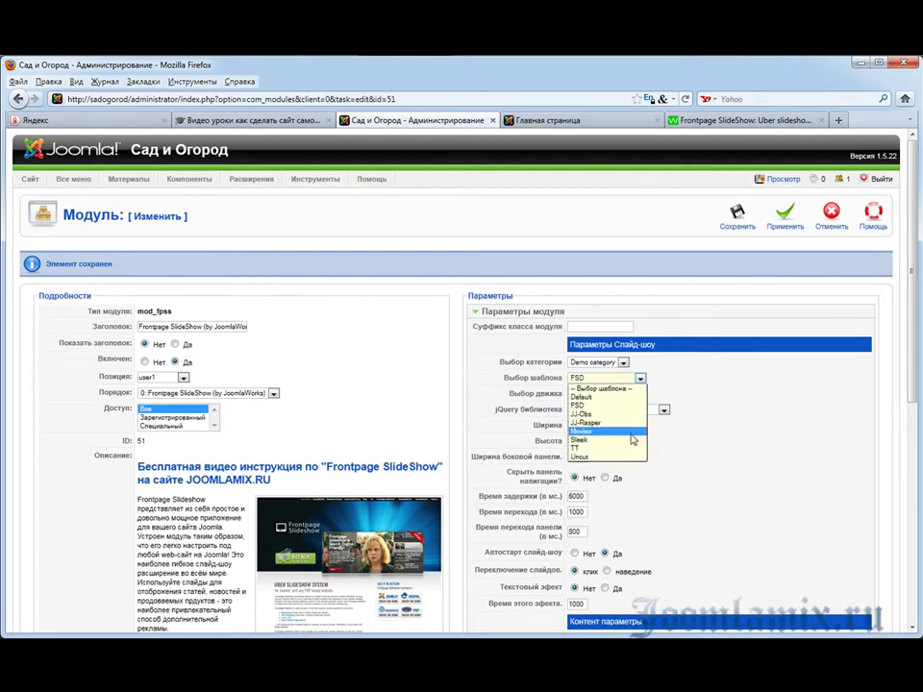
{"action": "left_click", "coordinate": [628, 431]}
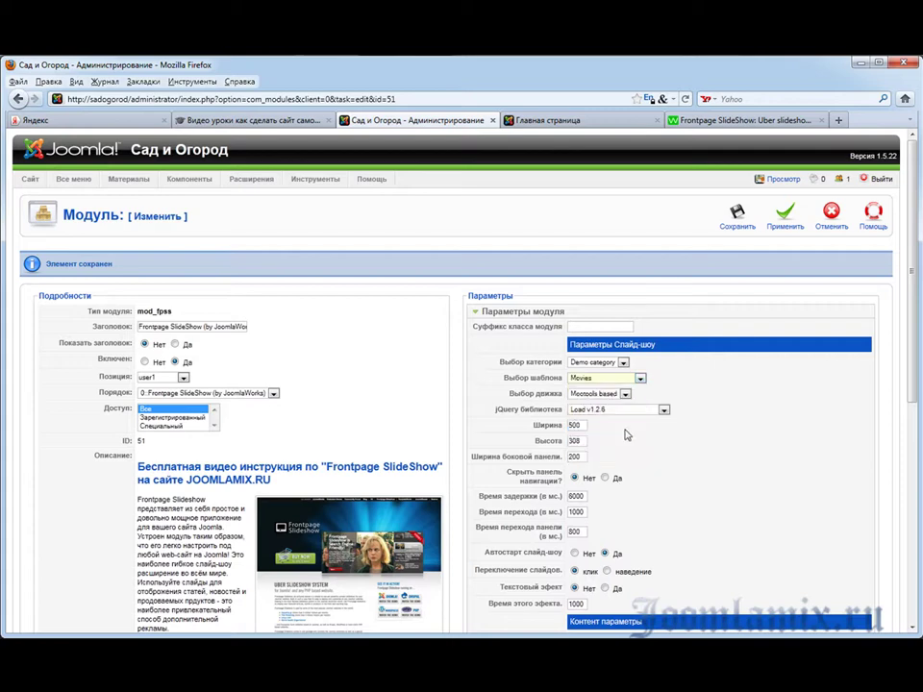
{"action": "left_click", "coordinate": [785, 213]}
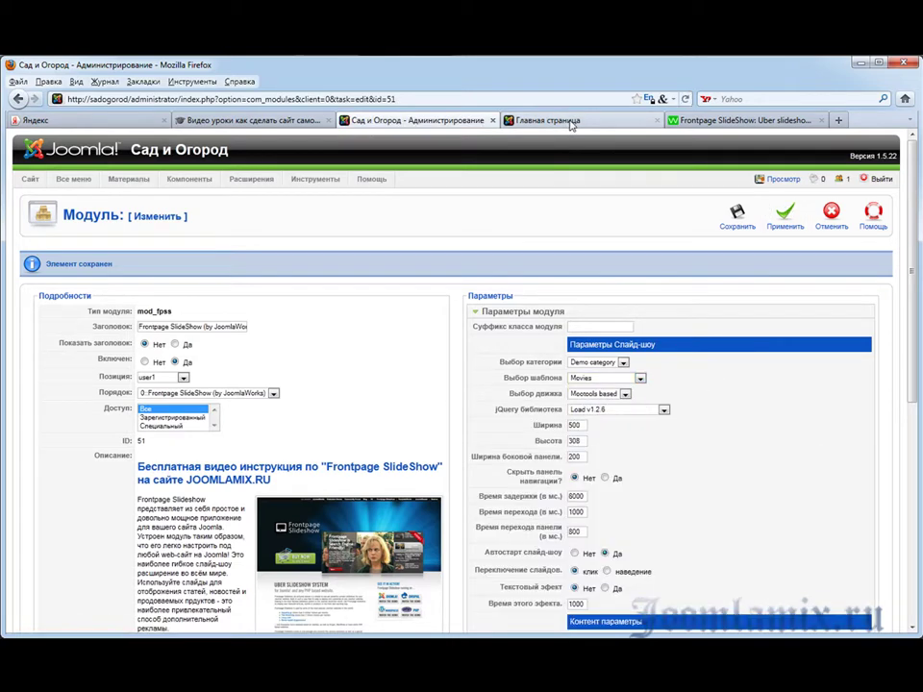
{"action": "left_click", "coordinate": [567, 122]}
{"action": "left_click", "coordinate": [686, 99]}
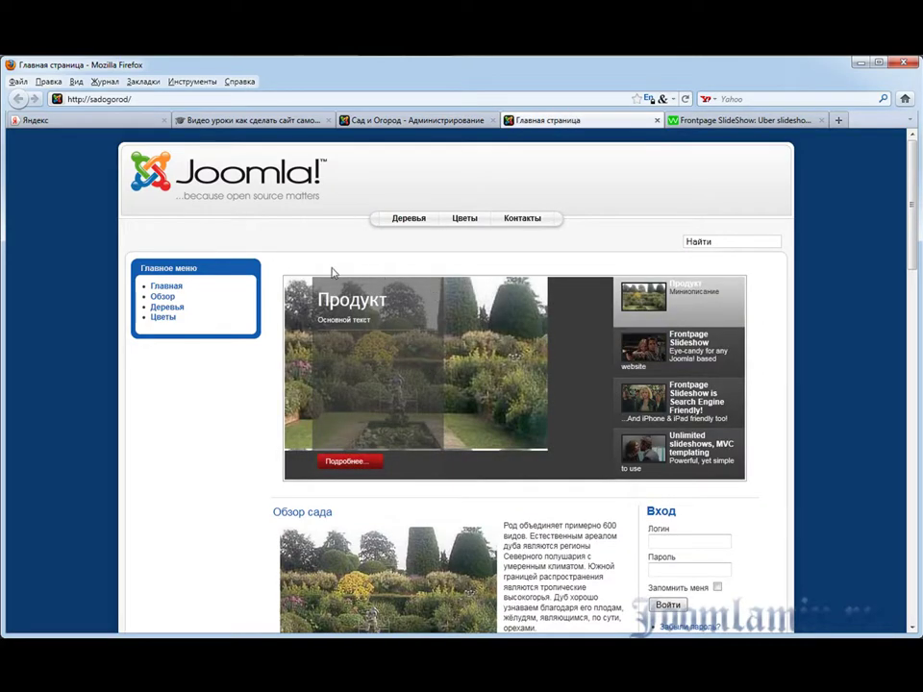
Step: Review the engine choices and the jQuery library setting in the slideshow module's parameters, keeping Mootools based and Load v1.2.6
{"action": "left_click", "coordinate": [440, 122]}
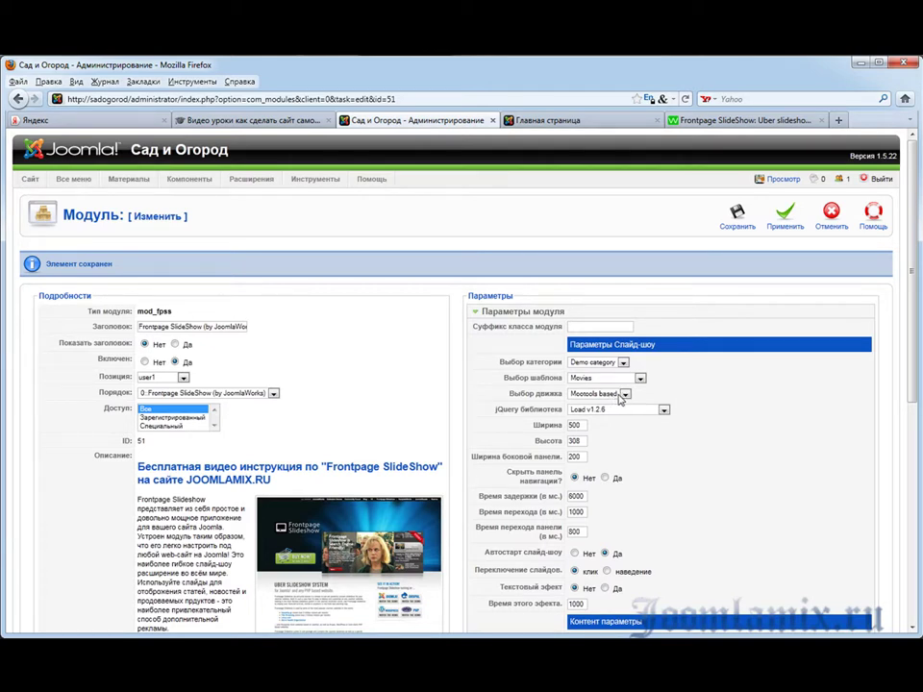
{"action": "left_click", "coordinate": [625, 394]}
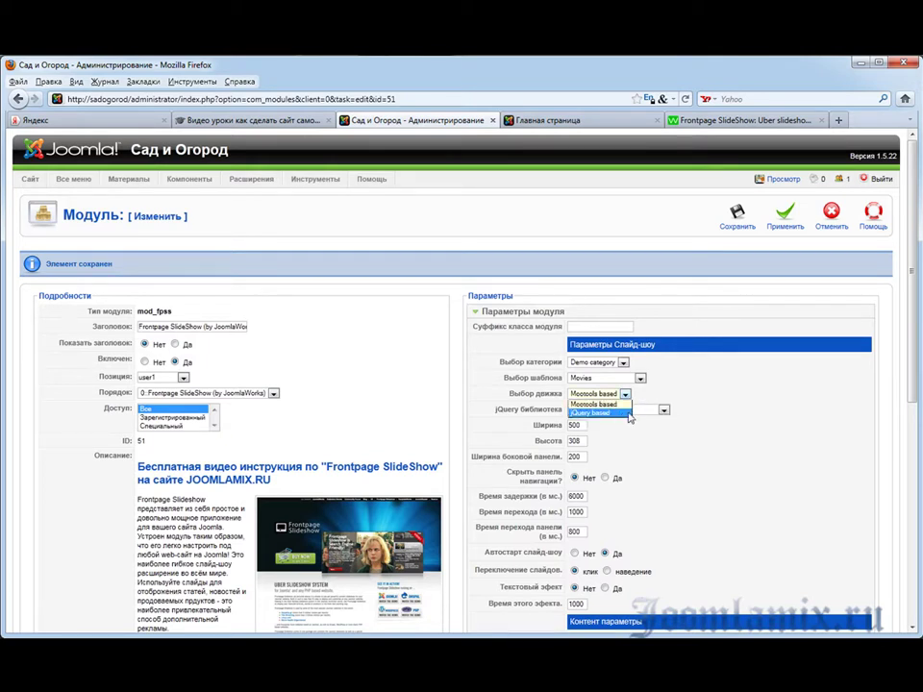
{"action": "left_click", "coordinate": [664, 410]}
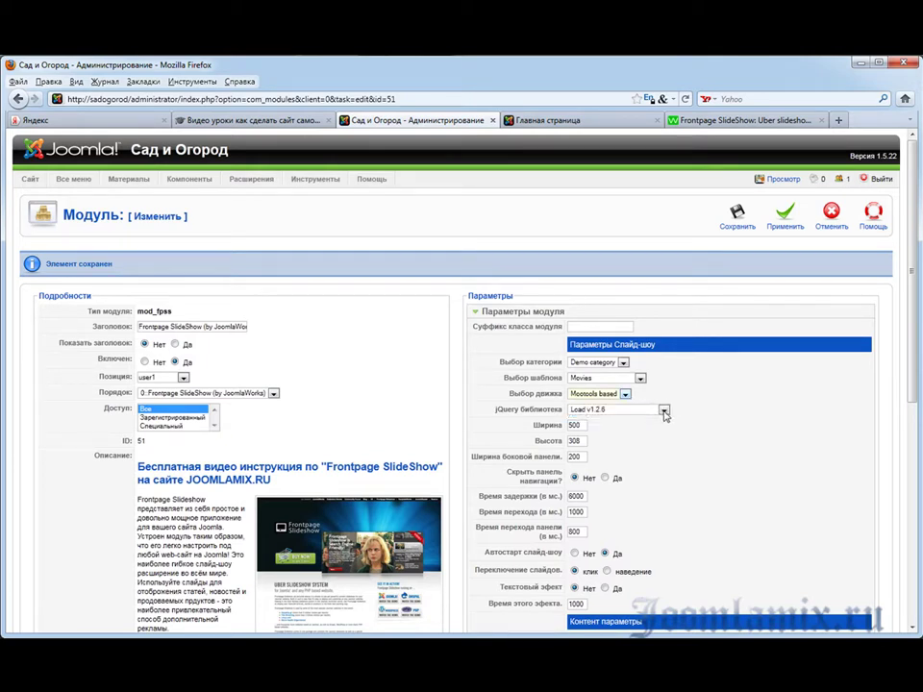
{"action": "left_click", "coordinate": [663, 412]}
{"action": "left_click", "coordinate": [664, 414]}
{"action": "mouse_move", "coordinate": [482, 387]}
{"action": "left_mouse_down"}
{"action": "mouse_move", "coordinate": [507, 412]}
{"action": "mouse_move", "coordinate": [611, 433]}
{"action": "mouse_move", "coordinate": [682, 420]}
{"action": "left_mouse_up"}
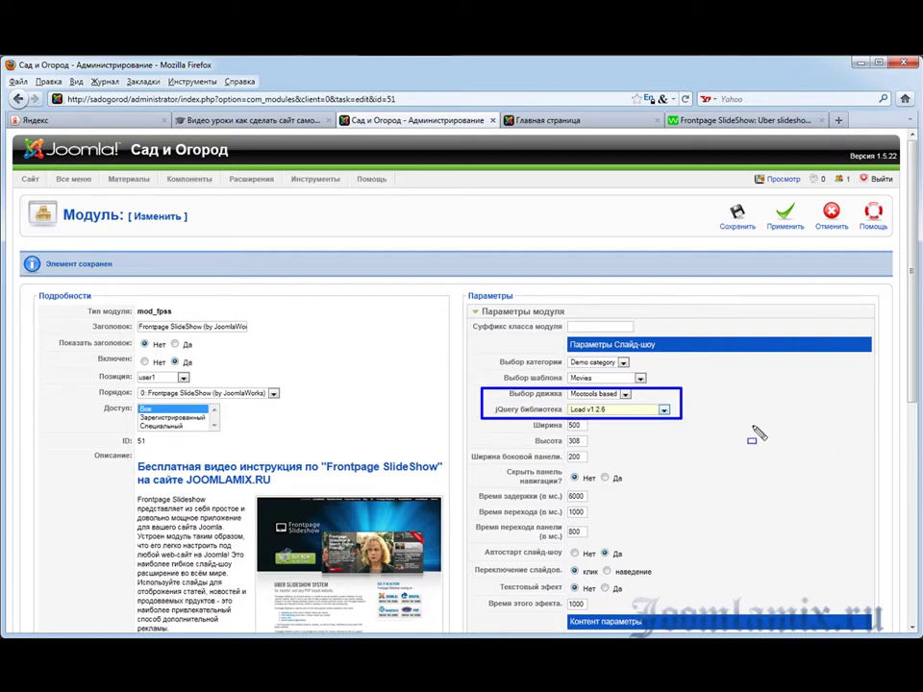
{"action": "key", "text": "Escape"}
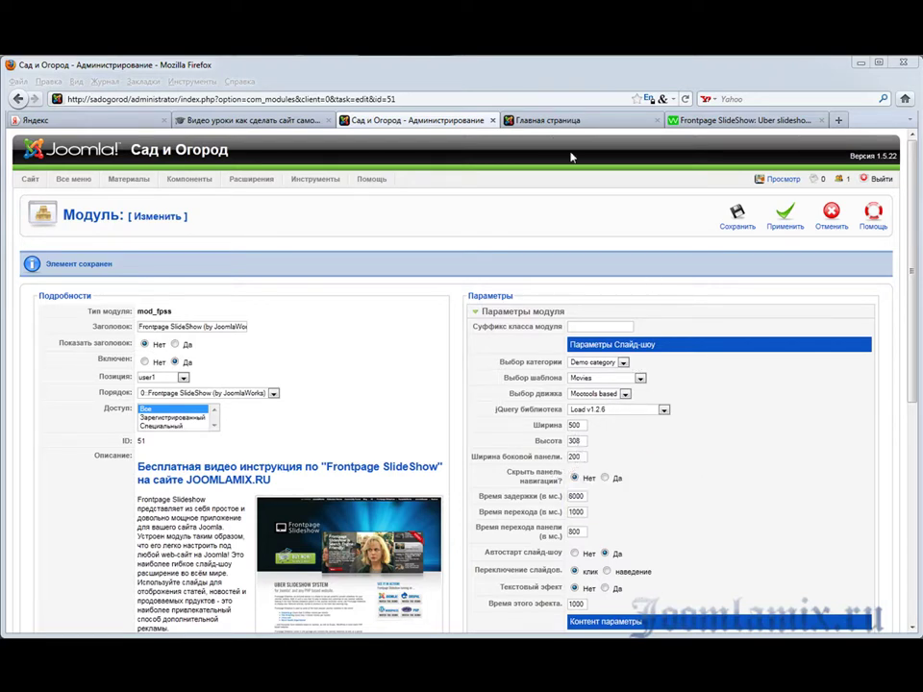
Step: Compare the slide area and side panel on the site's home page with the module's size settings
{"action": "left_click", "coordinate": [515, 119]}
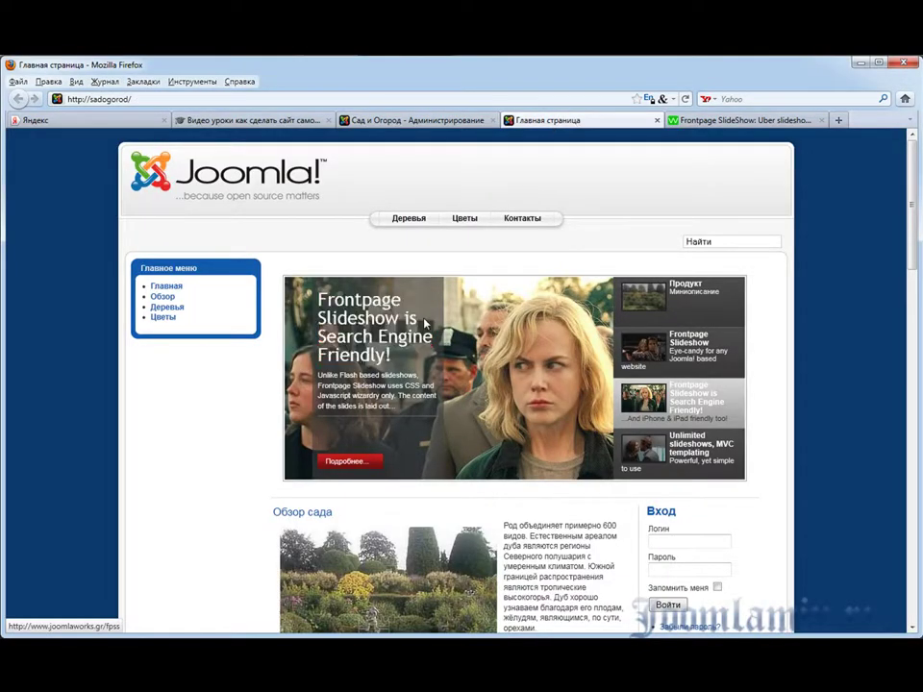
{"action": "left_click_drag", "start_coordinate": [281, 278], "coordinate": [614, 480]}
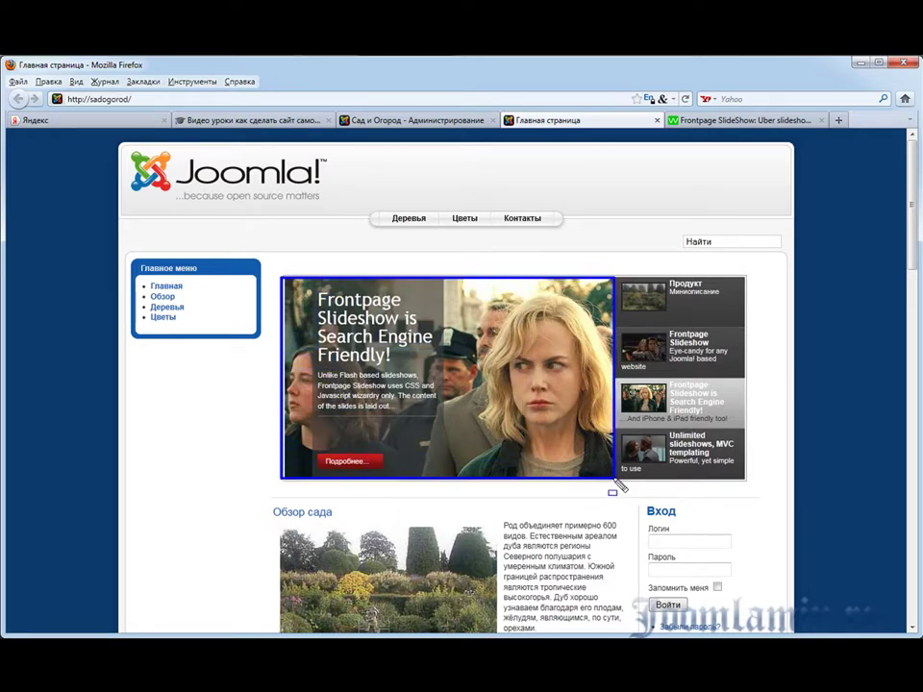
{"action": "left_click_drag", "start_coordinate": [645, 377], "coordinate": [750, 485]}
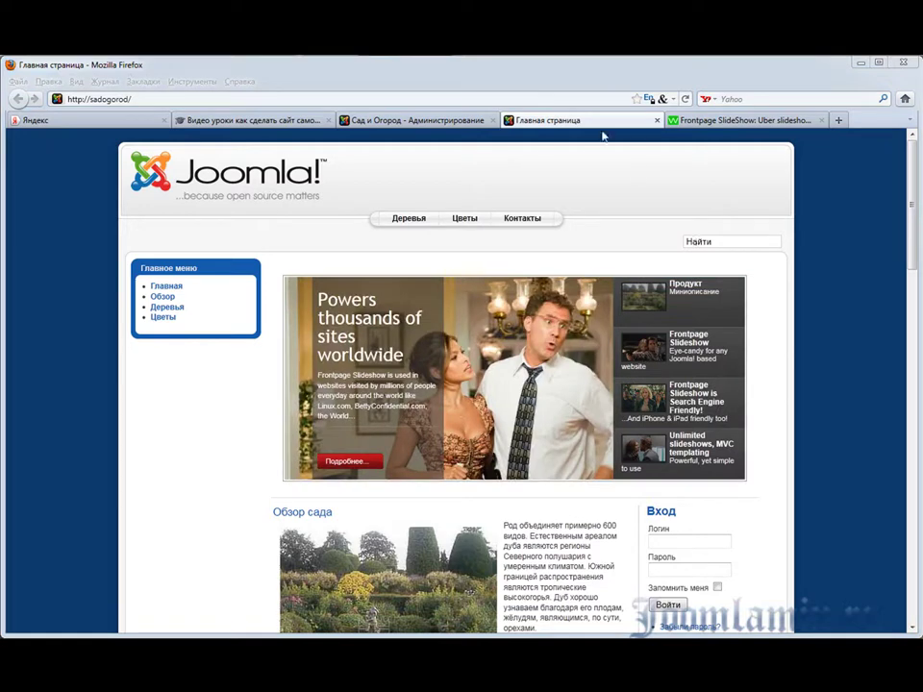
{"action": "left_click", "coordinate": [448, 122]}
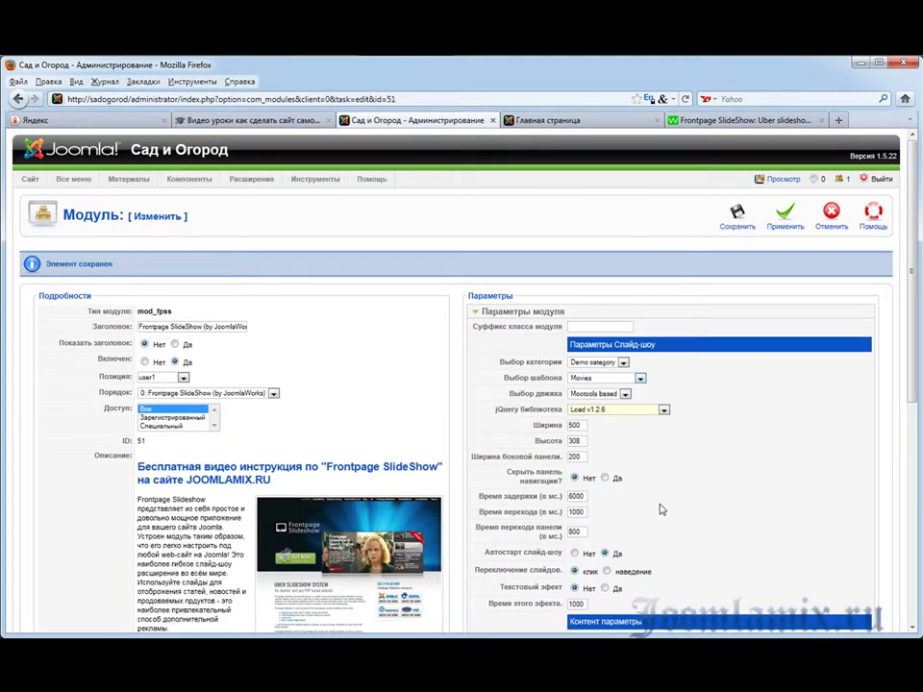
{"action": "left_click", "coordinate": [548, 121]}
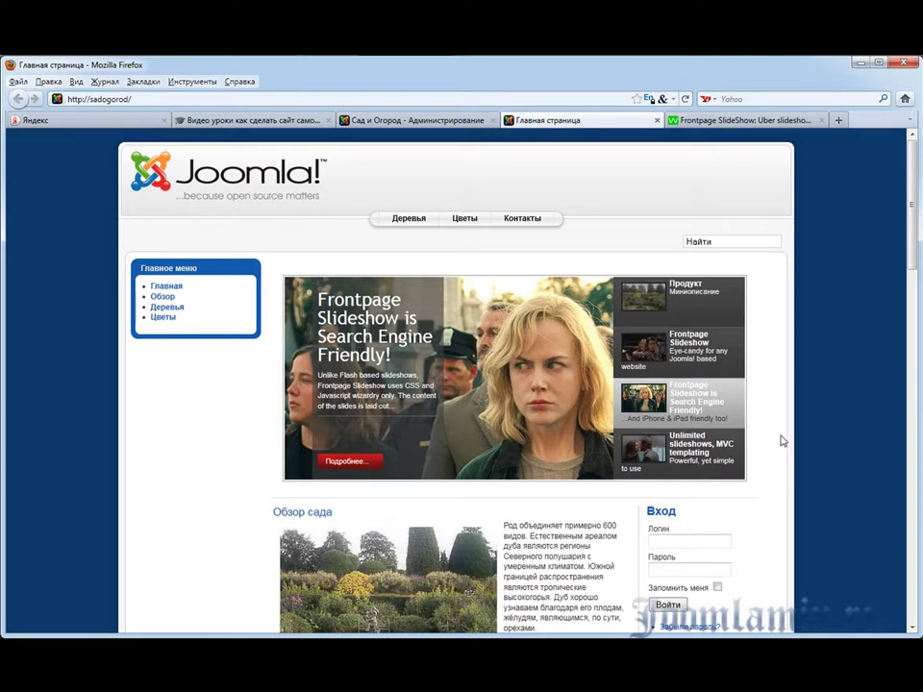
{"action": "left_click", "coordinate": [455, 123]}
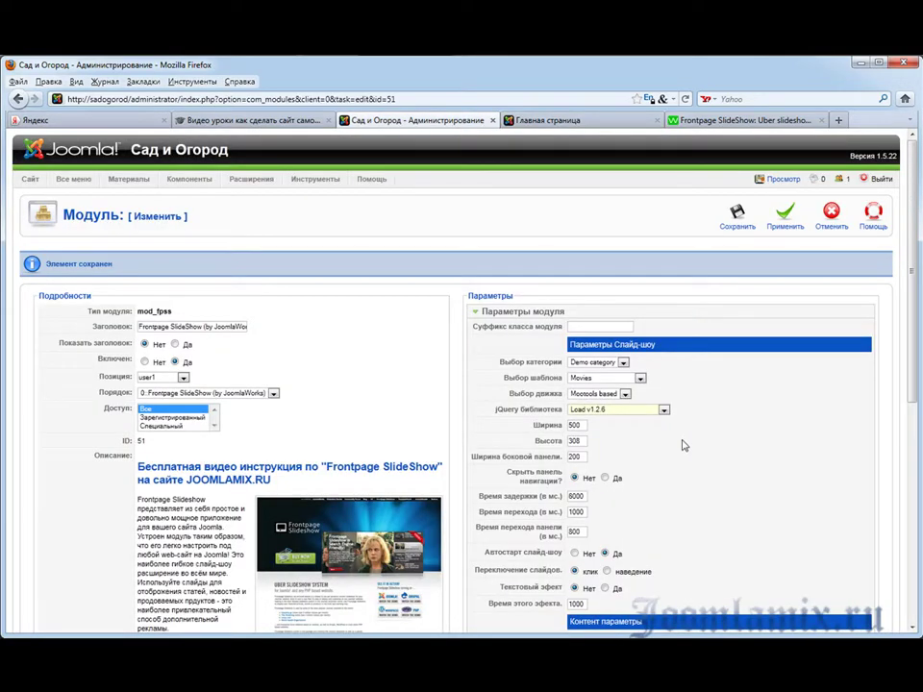
Step: Read the descriptions of the navigation panel hiding, delay and transition time settings and compare them with the home page slideshow
{"action": "mouse_move", "coordinate": [535, 489]}
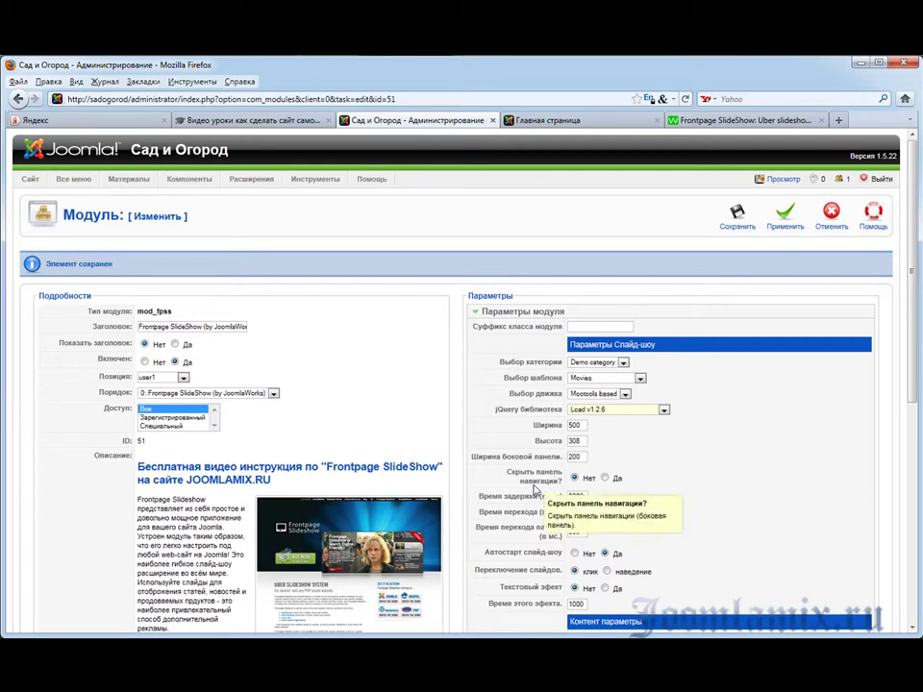
{"action": "scroll", "coordinate": [678, 466], "scroll_direction": "down", "scroll_amount": 1}
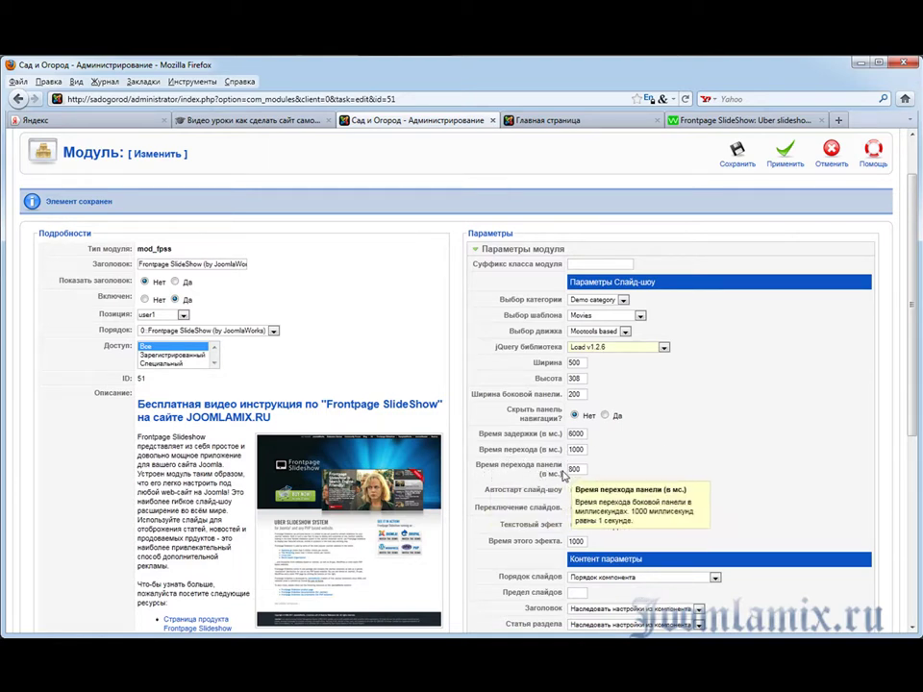
{"action": "mouse_move", "coordinate": [536, 437]}
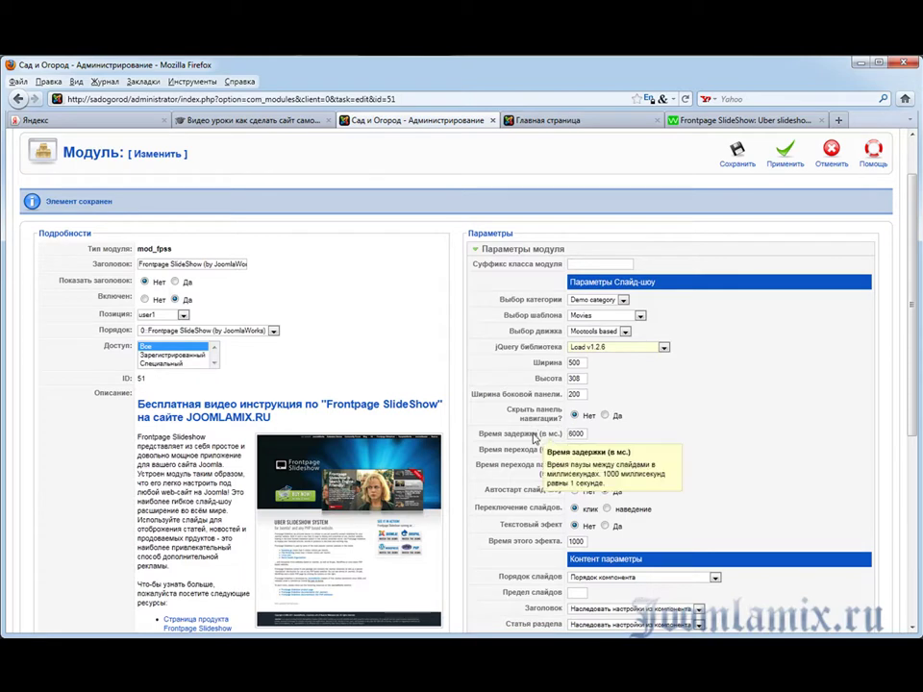
{"action": "mouse_move", "coordinate": [534, 468]}
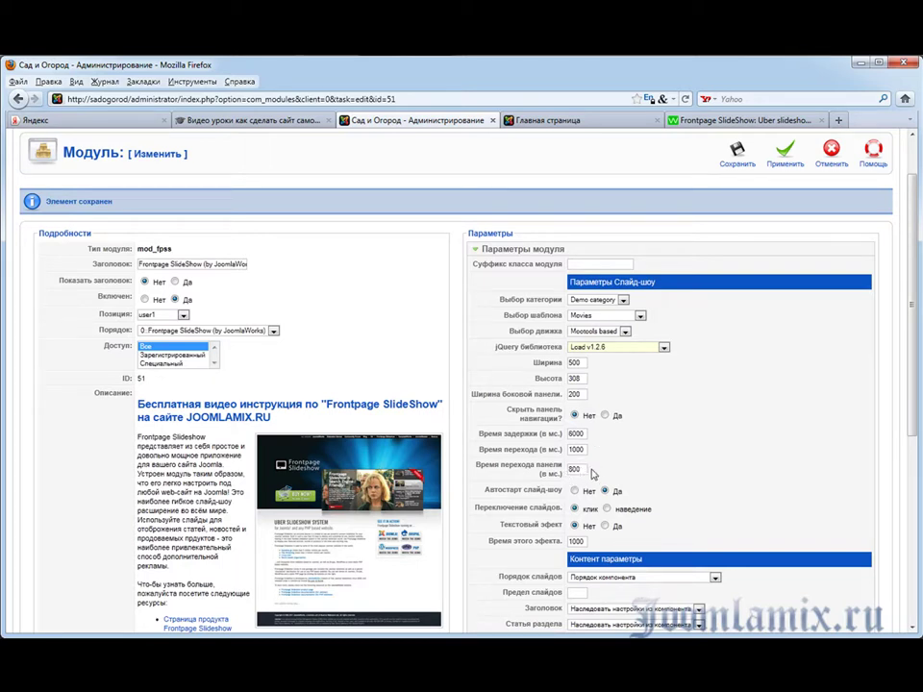
{"action": "left_click", "coordinate": [527, 120]}
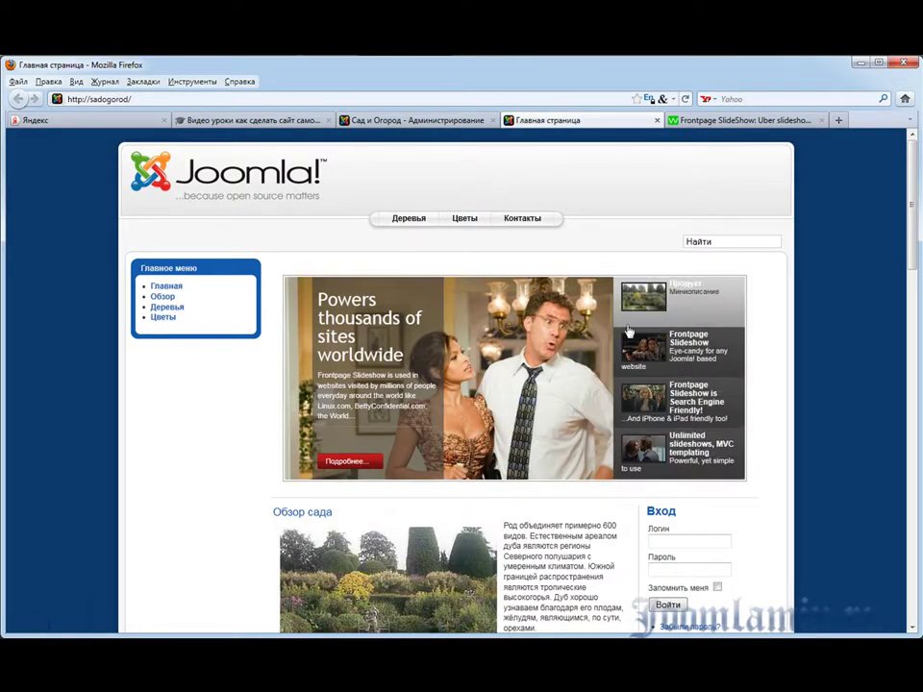
{"action": "left_click", "coordinate": [473, 121]}
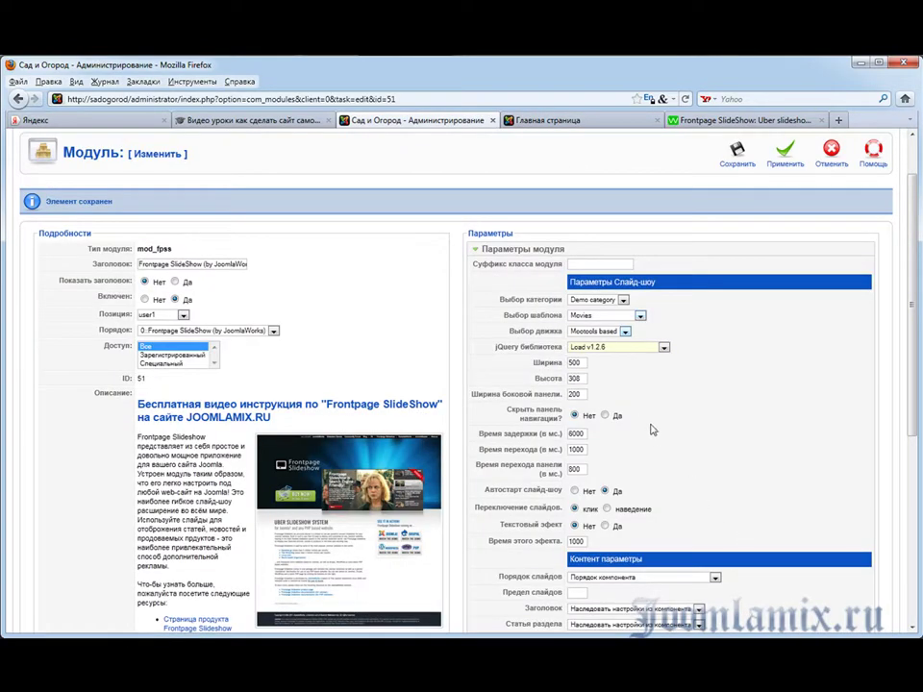
Step: Test switching slides from the slideshow's side panel on the home page and return to the module's settings
{"action": "scroll", "coordinate": [654, 429], "scroll_direction": "down", "scroll_amount": 1}
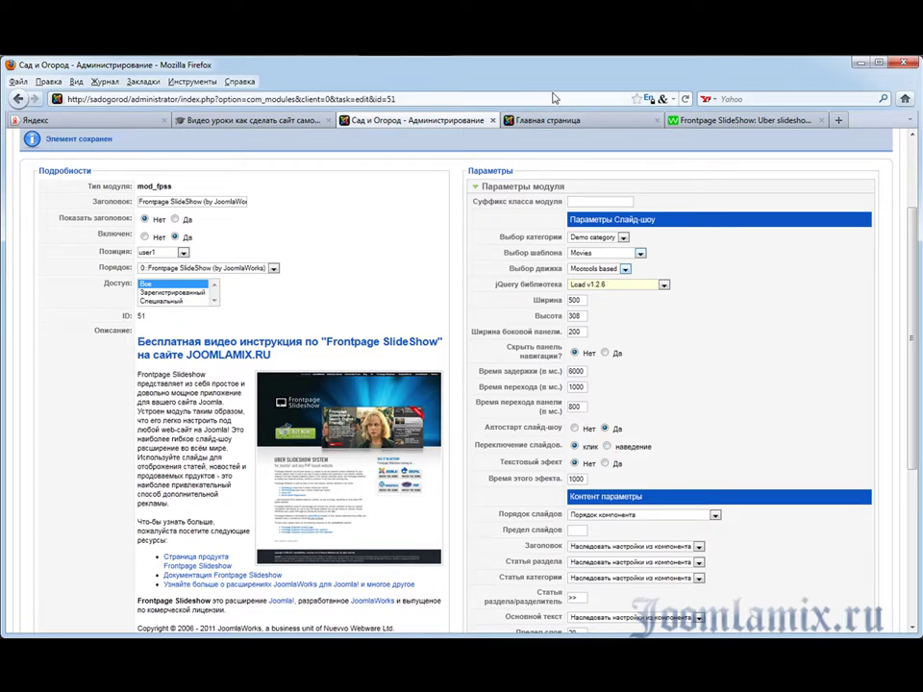
{"action": "left_click", "coordinate": [553, 124]}
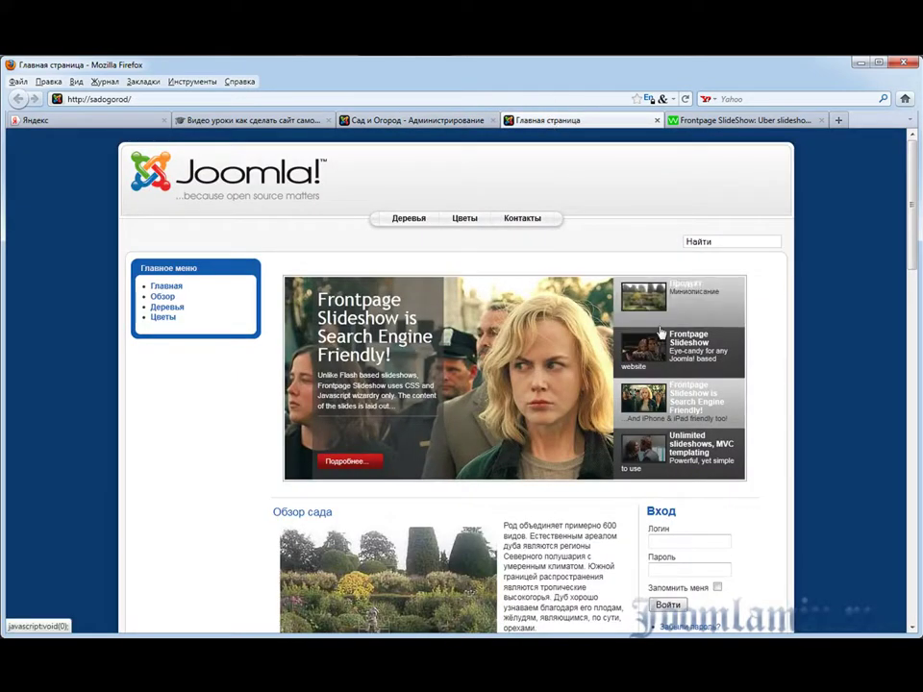
{"action": "left_click", "coordinate": [686, 360]}
{"action": "mouse_move", "coordinate": [680, 381]}
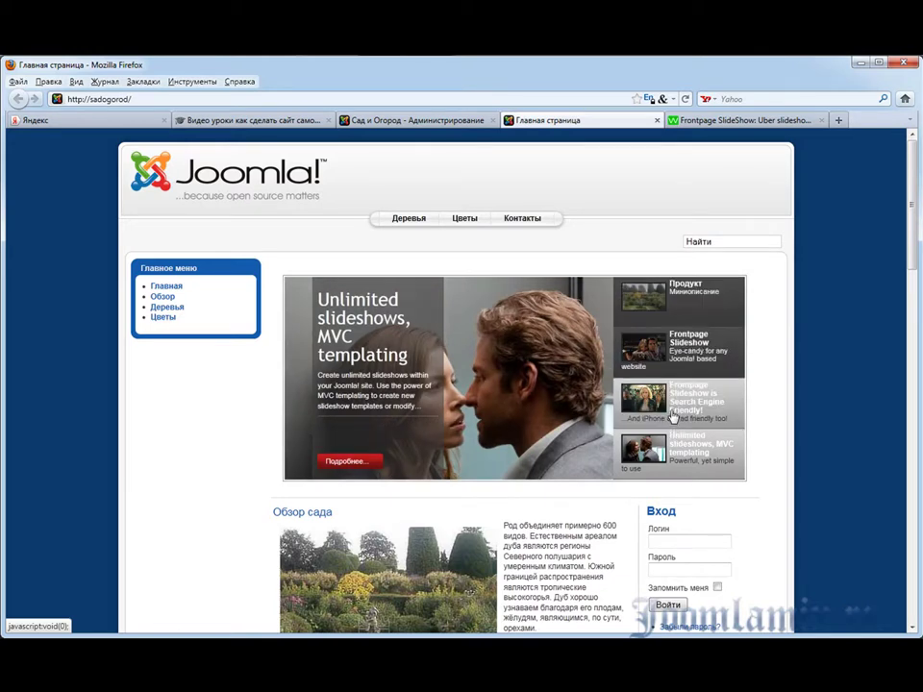
{"action": "left_click", "coordinate": [433, 121]}
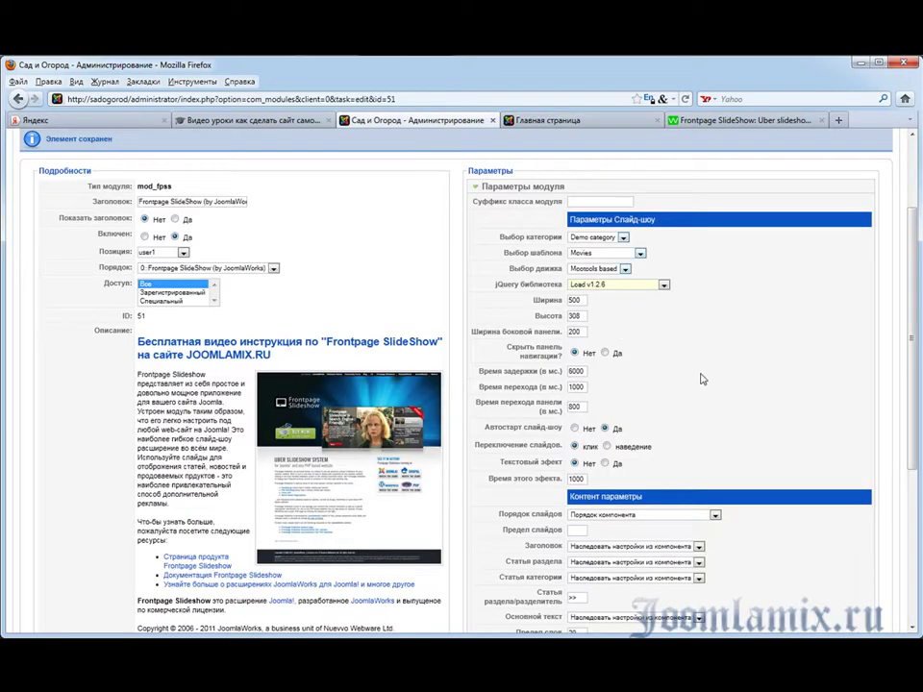
Step: Review the slide order choices and the slide limit in the content parameters, keeping the component order
{"action": "scroll", "coordinate": [702, 380], "scroll_direction": "down", "scroll_amount": 1}
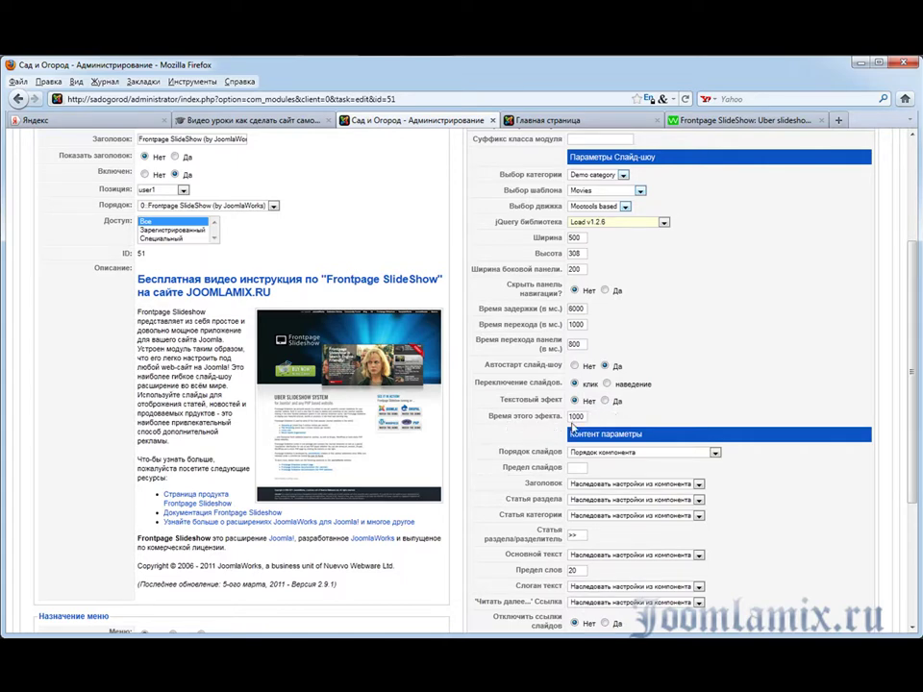
{"action": "scroll", "coordinate": [696, 350], "scroll_direction": "down", "scroll_amount": 2}
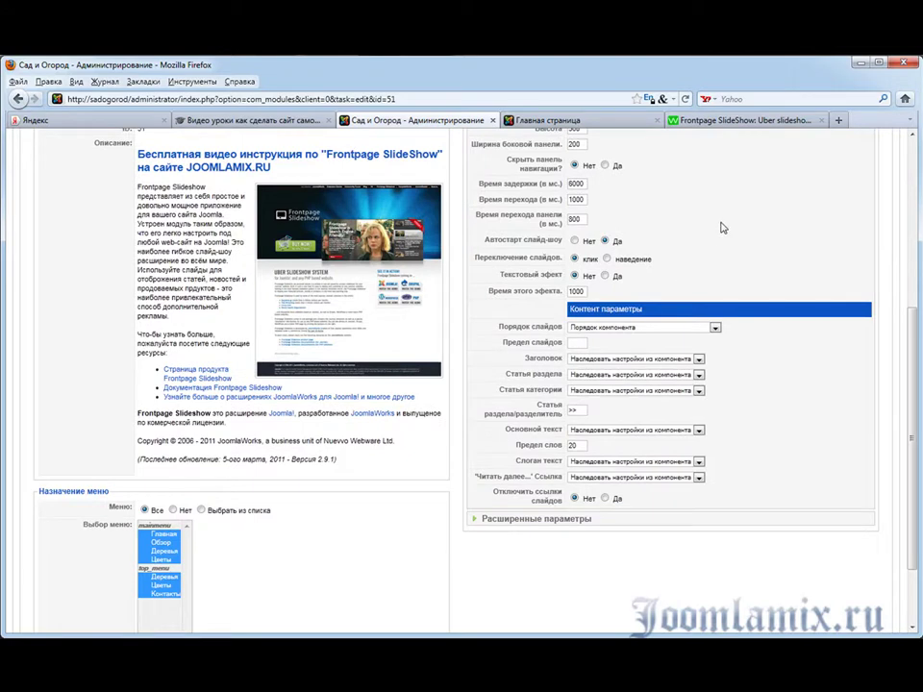
{"action": "left_click", "coordinate": [715, 329]}
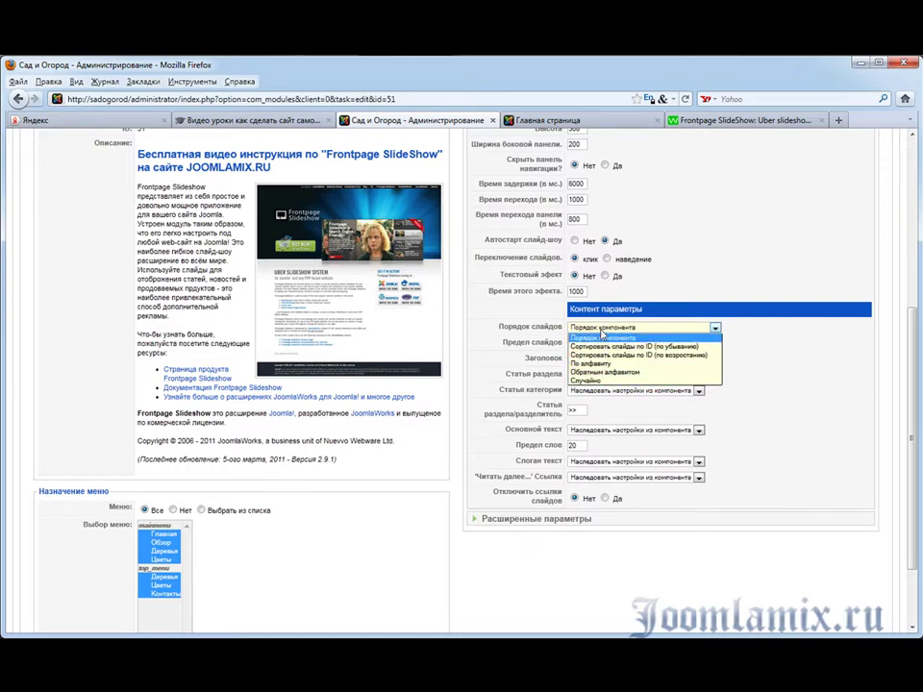
{"action": "left_click", "coordinate": [804, 350]}
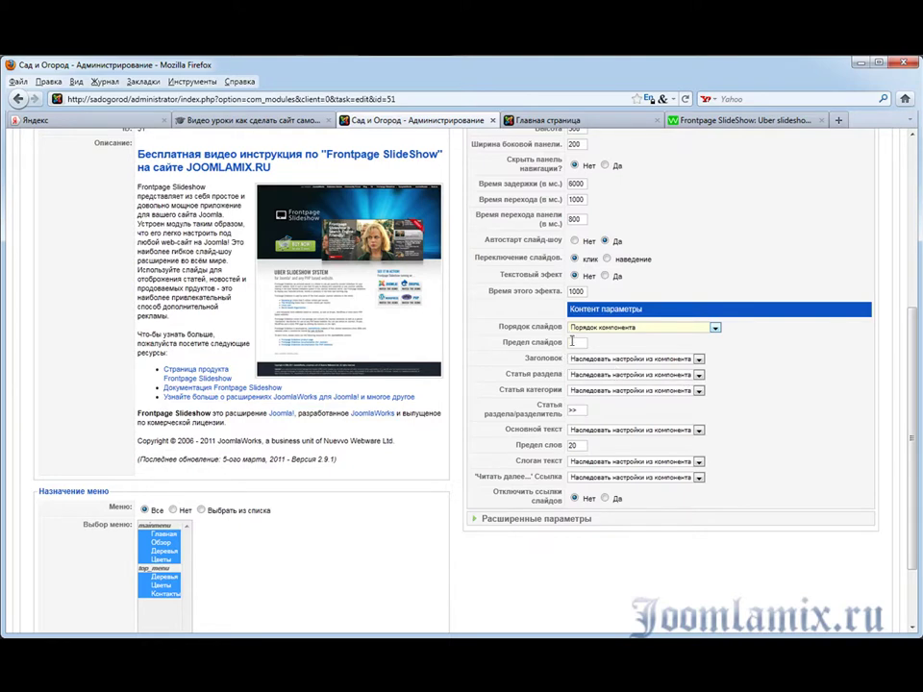
{"action": "left_click", "coordinate": [573, 342]}
{"action": "scroll", "coordinate": [806, 375], "scroll_direction": "down", "scroll_amount": 2}
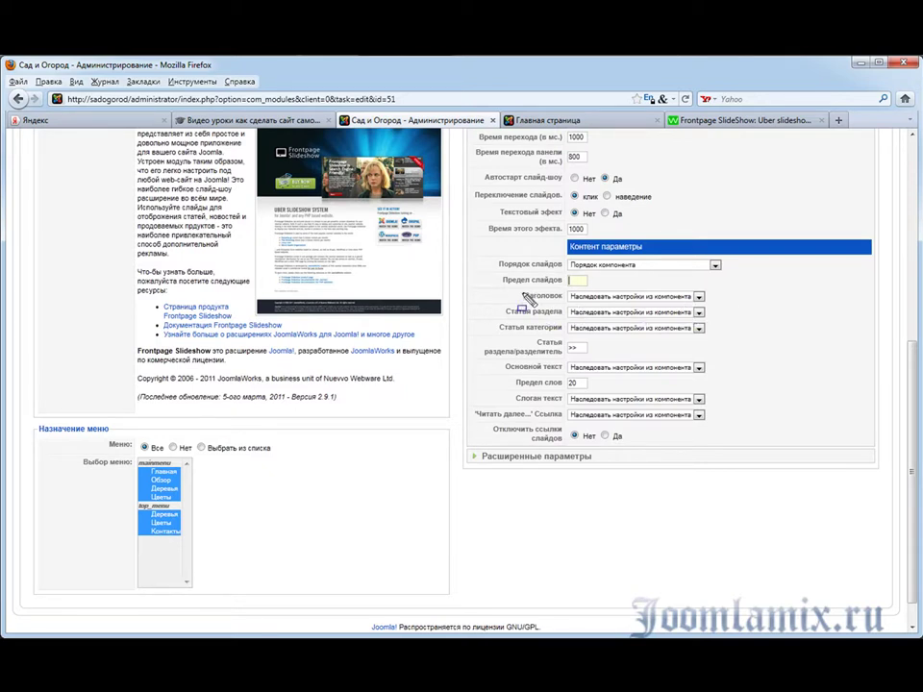
Step: Review the content display parameters from title to read-more link, keeping the title inherited from the component
{"action": "mouse_move", "coordinate": [500, 300]}
{"action": "left_mouse_down"}
{"action": "mouse_move", "coordinate": [507, 333]}
{"action": "mouse_move", "coordinate": [590, 421]}
{"action": "left_mouse_up"}
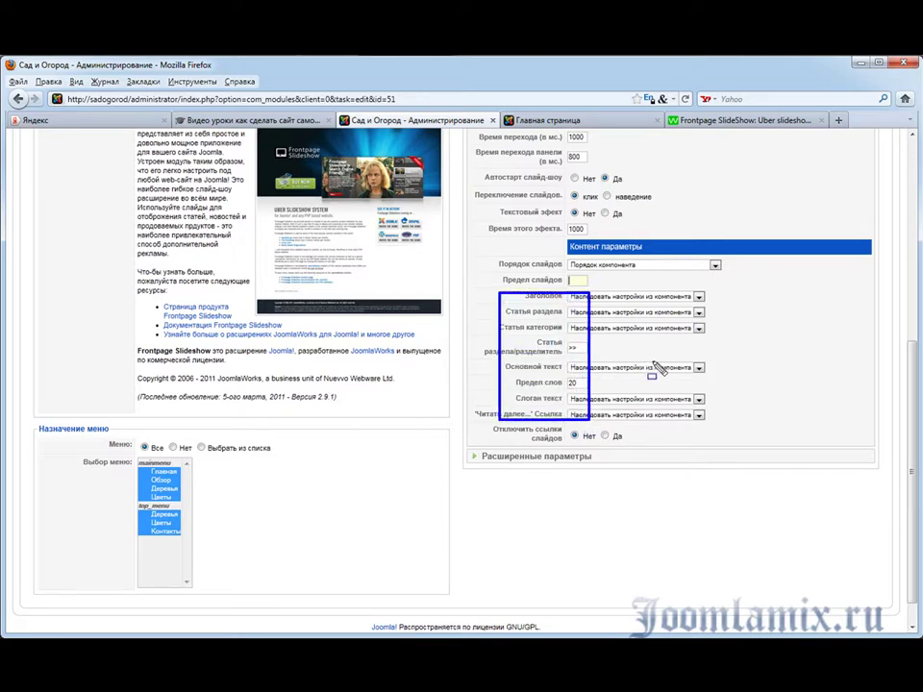
{"action": "key", "text": "Escape"}
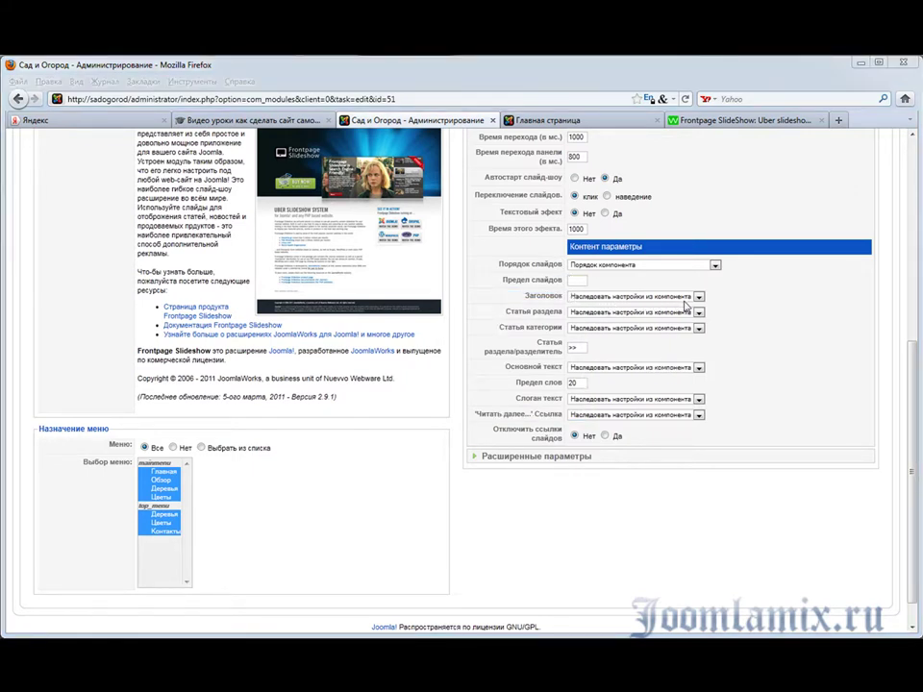
{"action": "left_click", "coordinate": [686, 298]}
{"action": "left_click", "coordinate": [788, 313]}
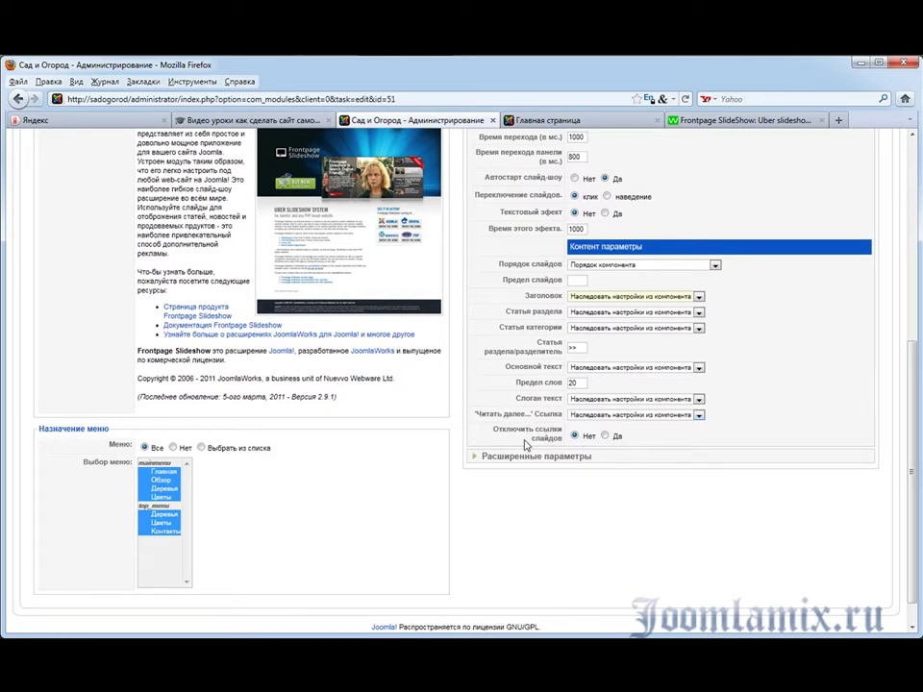
{"action": "scroll", "coordinate": [766, 377], "scroll_direction": "up", "scroll_amount": 5}
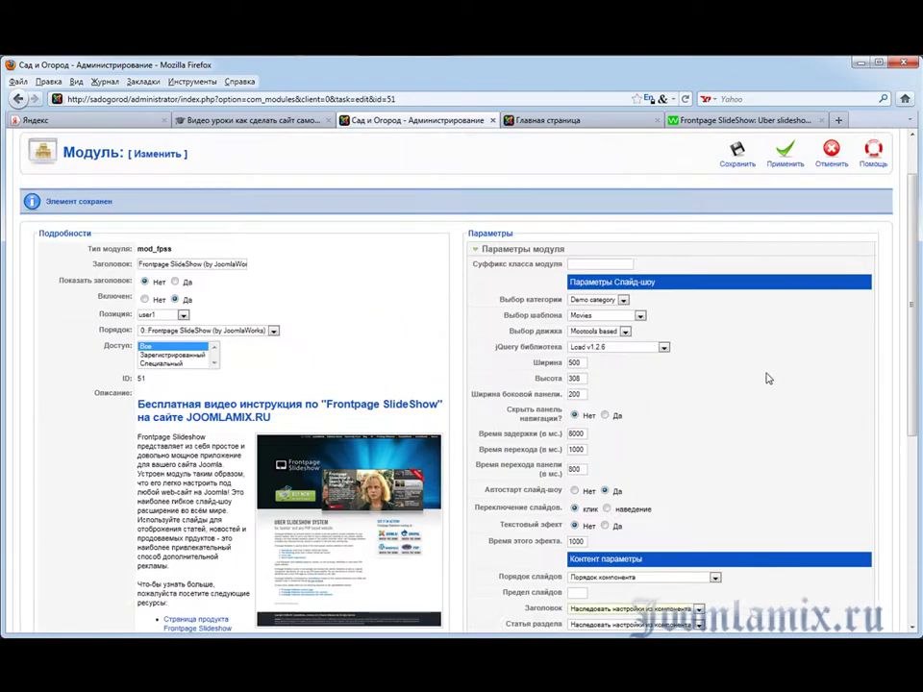
Step: Review the slideshow module's advanced parameters, including image optimization, CSS inclusion method, debug mode and caching
{"action": "scroll", "coordinate": [767, 377], "scroll_direction": "down", "scroll_amount": 5}
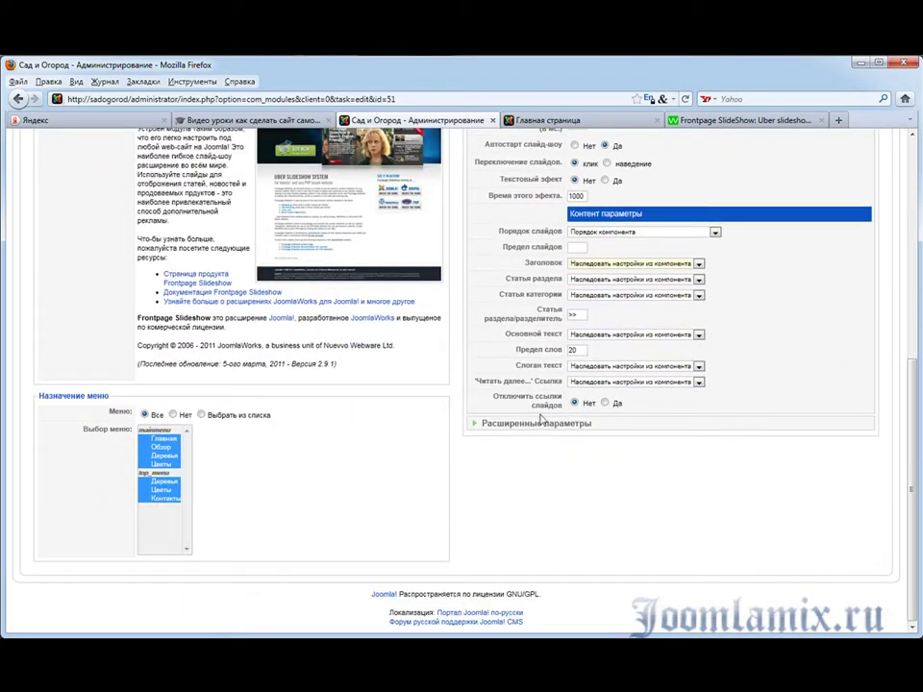
{"action": "left_click", "coordinate": [483, 424]}
{"action": "scroll", "coordinate": [684, 333], "scroll_direction": "up", "scroll_amount": 5}
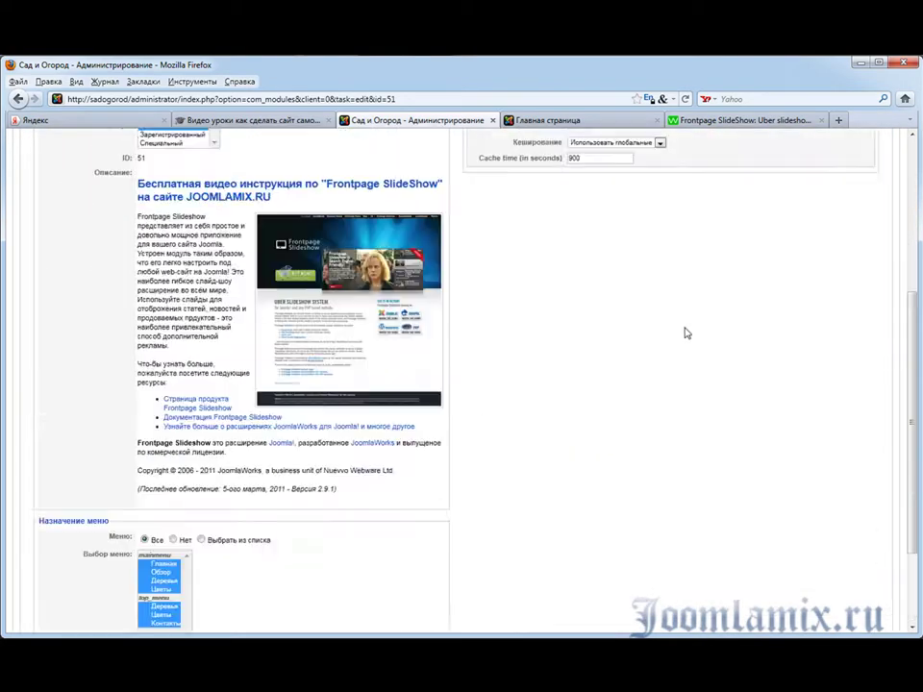
{"action": "scroll", "coordinate": [685, 333], "scroll_direction": "up", "scroll_amount": 1}
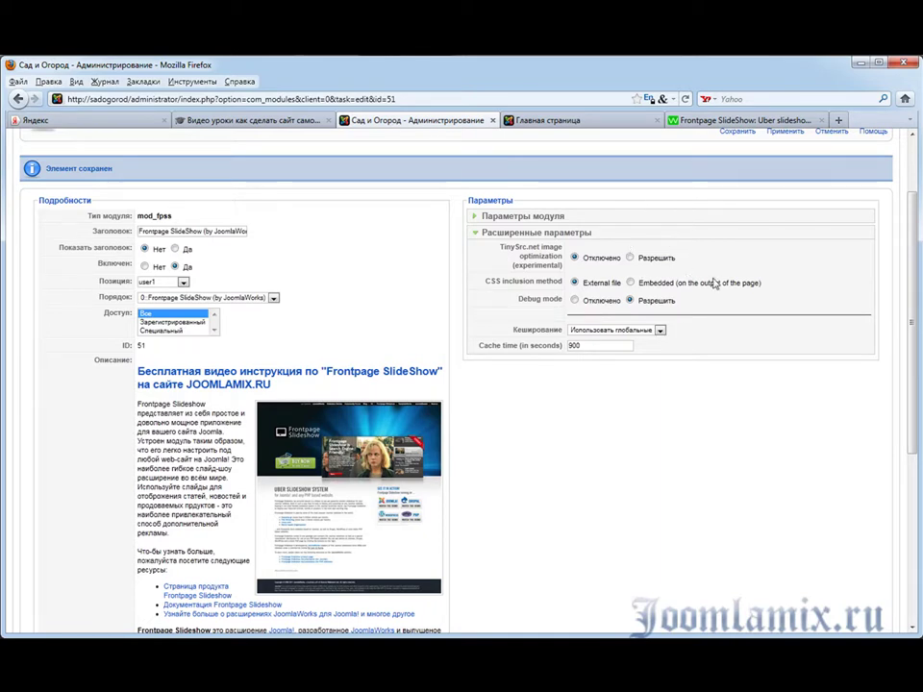
Step: Go back to the slideshow module's main parameters, look them over and save the module, returning to the module manager
{"action": "left_click", "coordinate": [19, 100]}
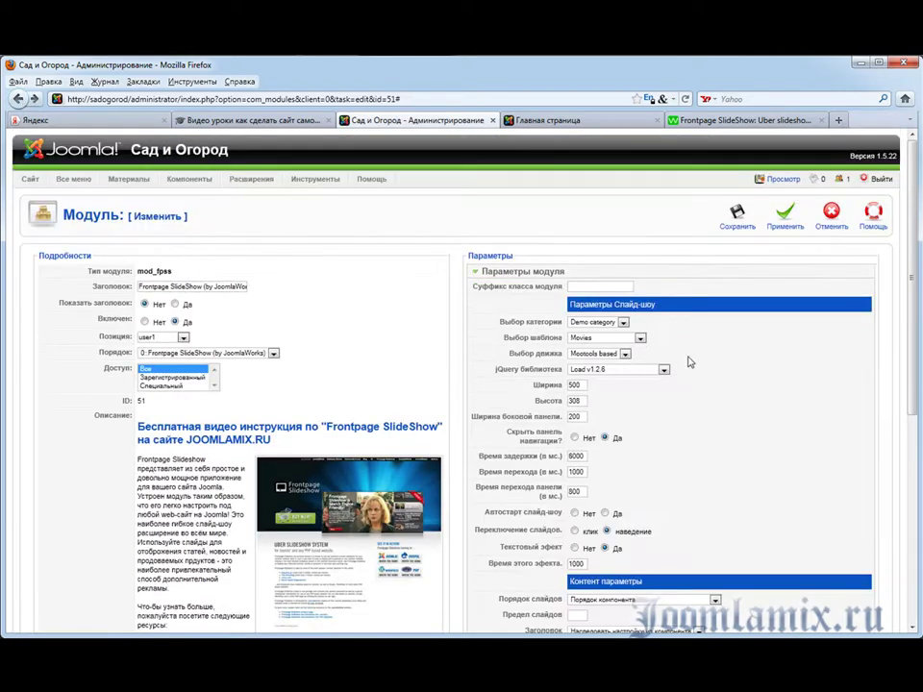
{"action": "scroll", "coordinate": [688, 363], "scroll_direction": "down", "scroll_amount": 5}
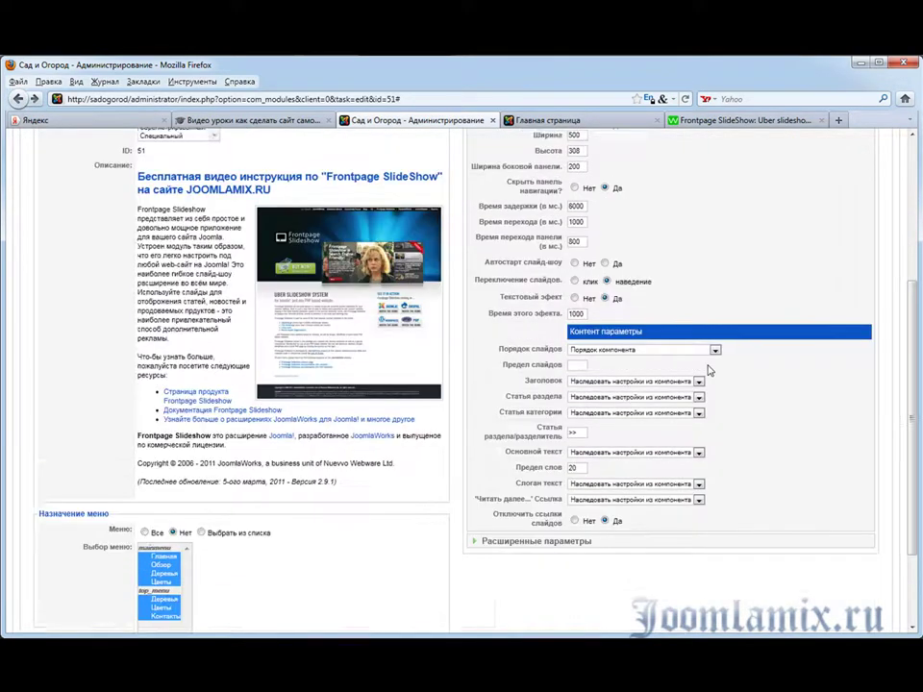
{"action": "scroll", "coordinate": [709, 370], "scroll_direction": "up", "scroll_amount": 3}
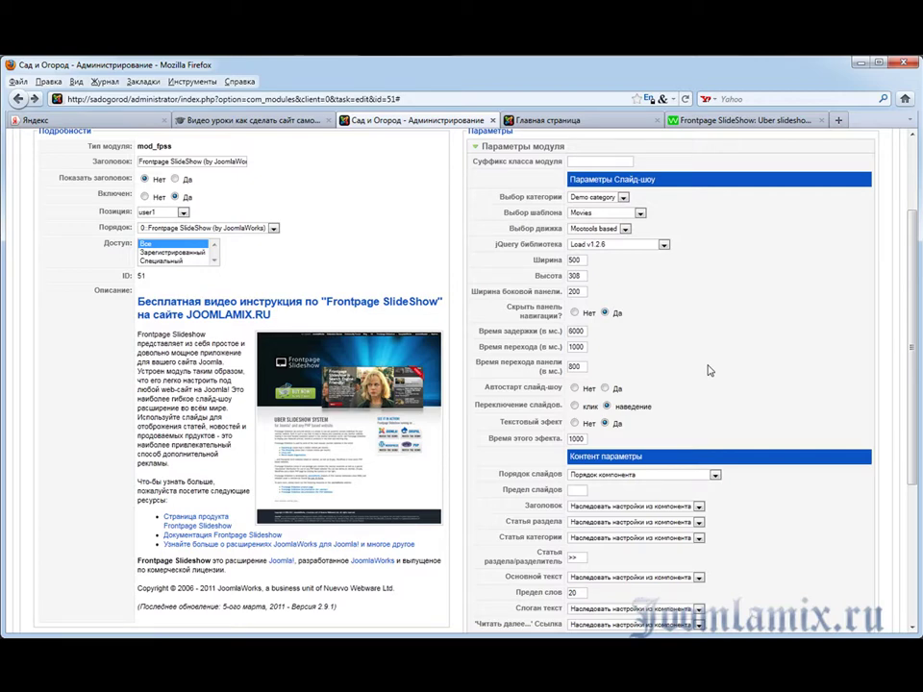
{"action": "scroll", "coordinate": [709, 370], "scroll_direction": "up", "scroll_amount": 3}
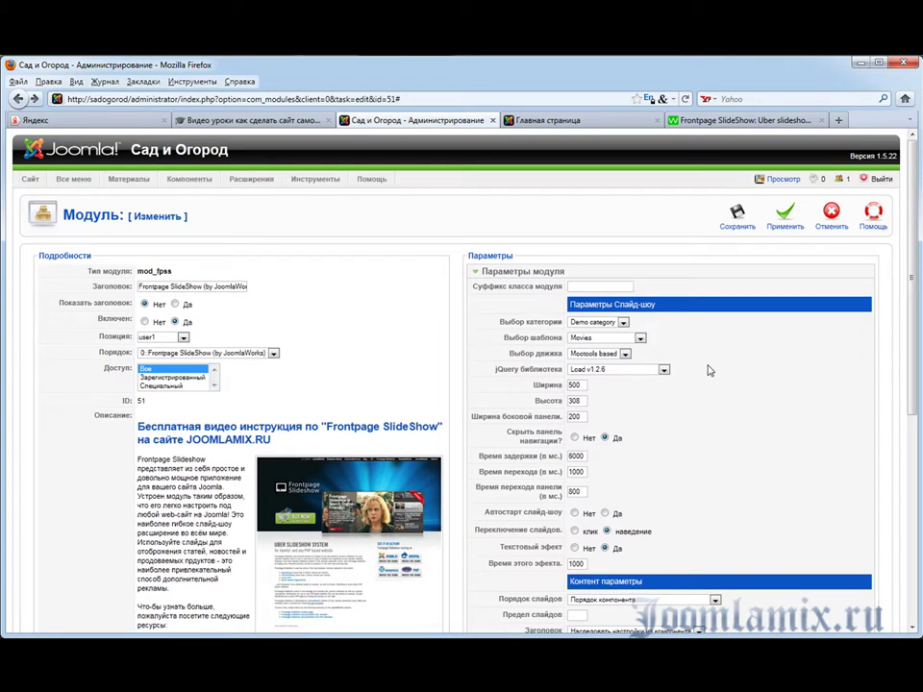
{"action": "left_click", "coordinate": [738, 216]}
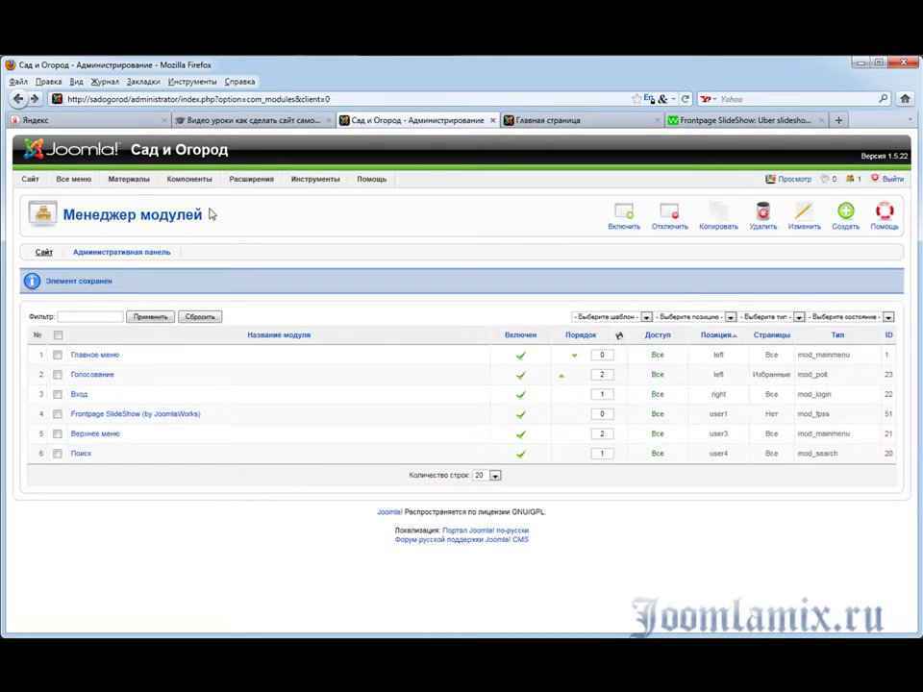
Step: Uninstall the fpss component in the extension manager and check the list of installed modules for its module
{"action": "mouse_move", "coordinate": [252, 189]}
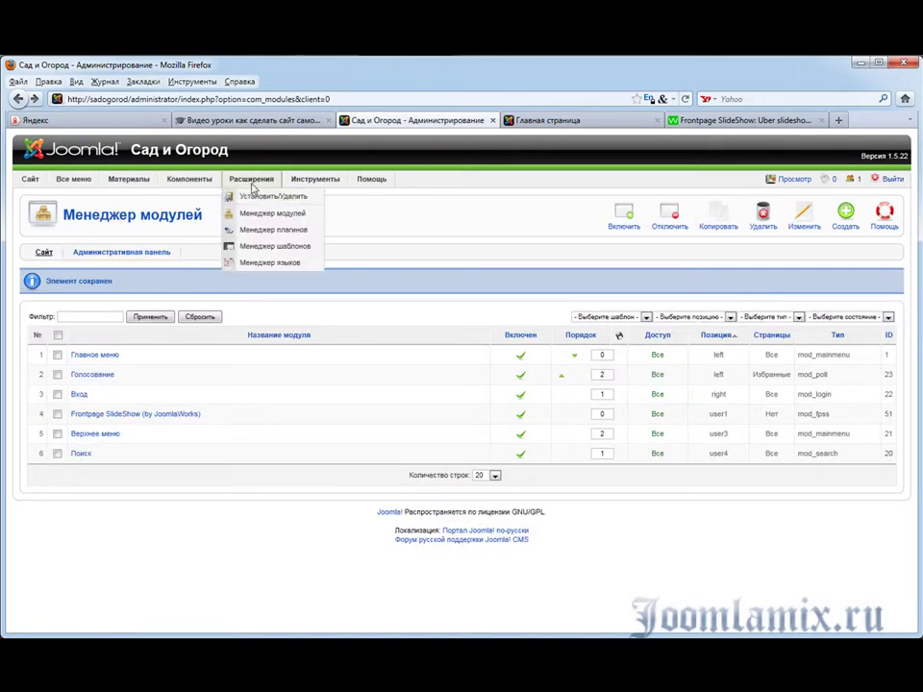
{"action": "left_click", "coordinate": [254, 199]}
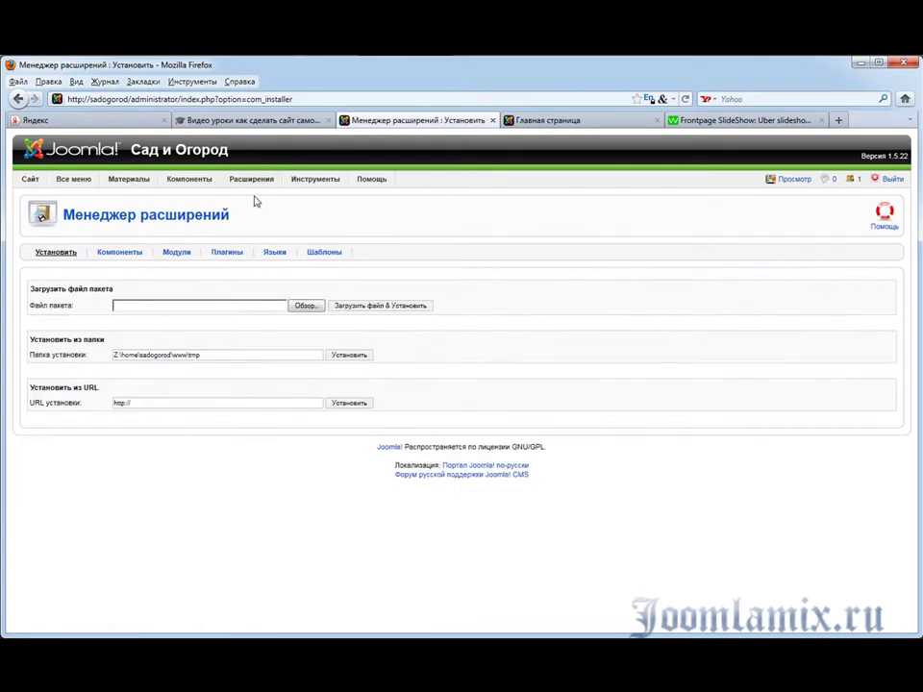
{"action": "left_click", "coordinate": [130, 258]}
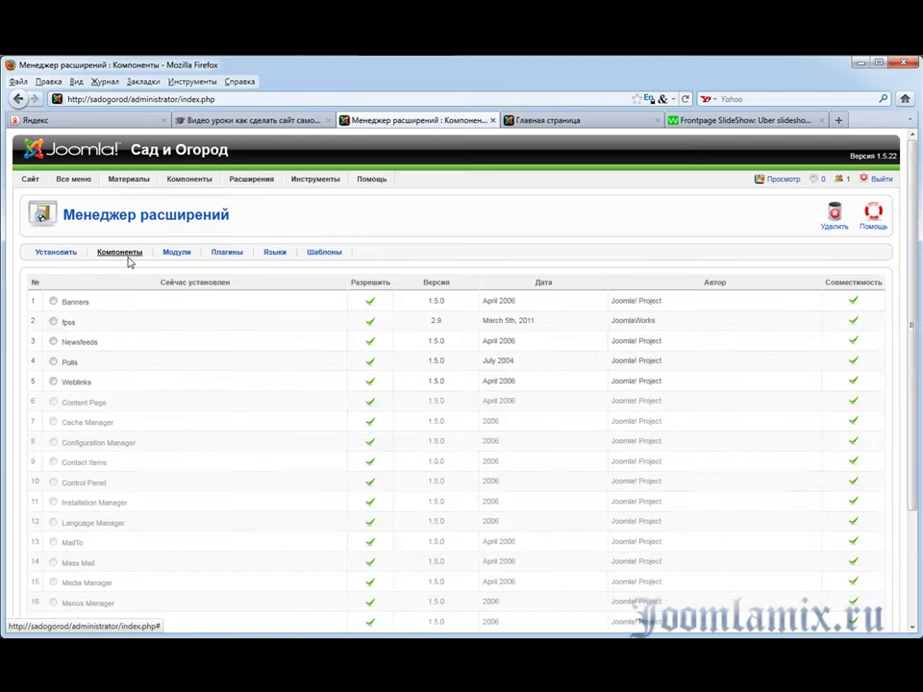
{"action": "left_click", "coordinate": [53, 321]}
{"action": "left_click", "coordinate": [836, 219]}
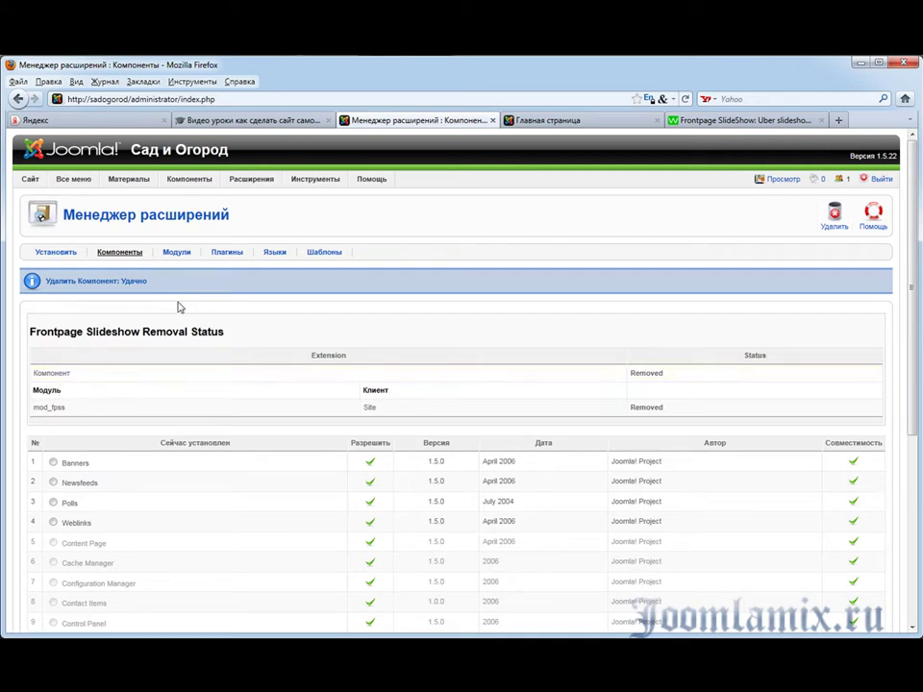
{"action": "left_click", "coordinate": [179, 258]}
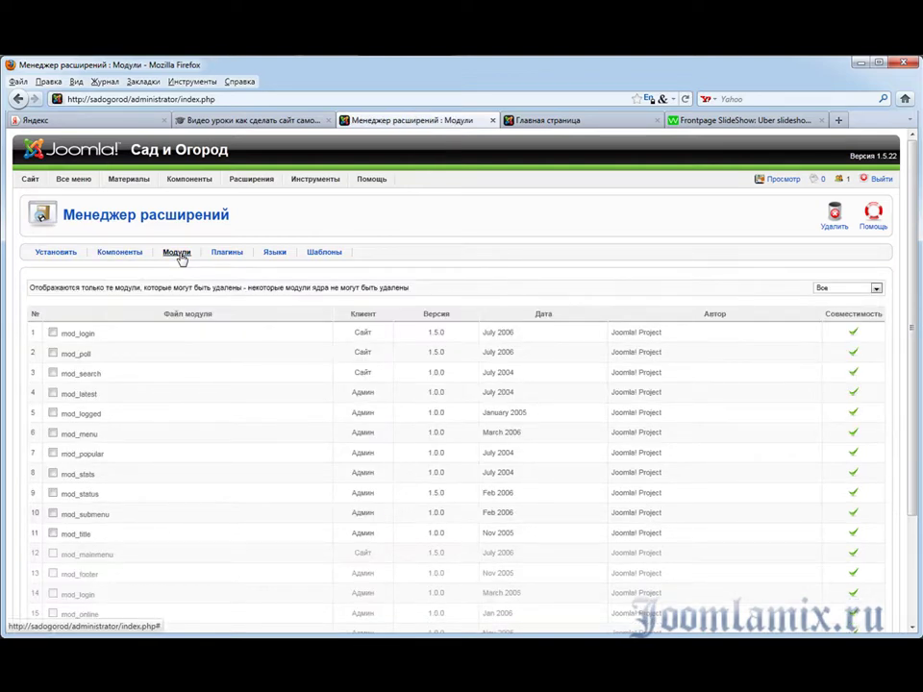
Step: Open the extension installation page and look briefly at the JoomlaWorks page for Frontpage SlideShow before returning to it
{"action": "left_click", "coordinate": [58, 254]}
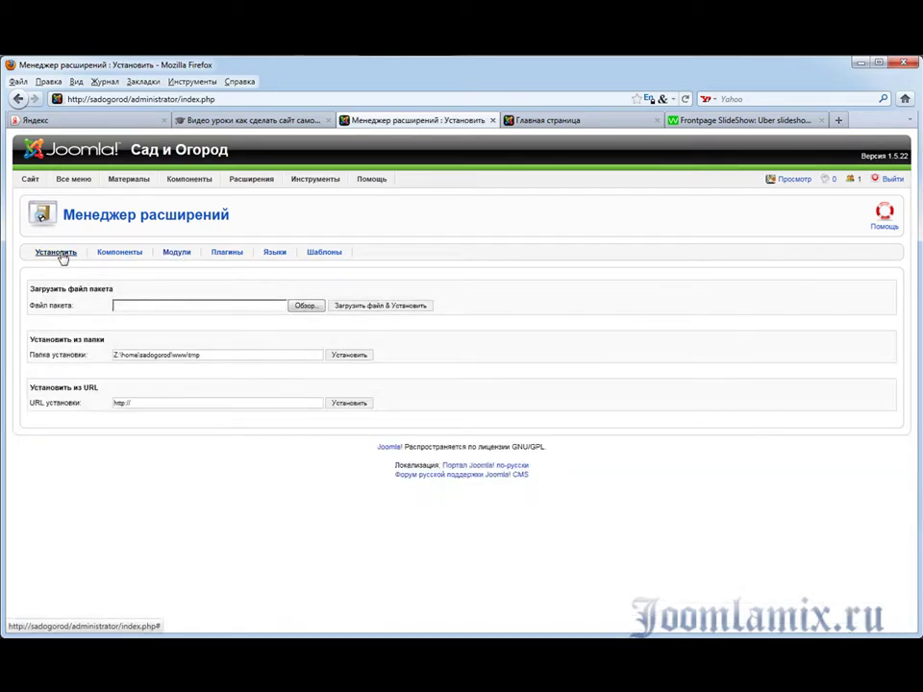
{"action": "left_click", "coordinate": [736, 121]}
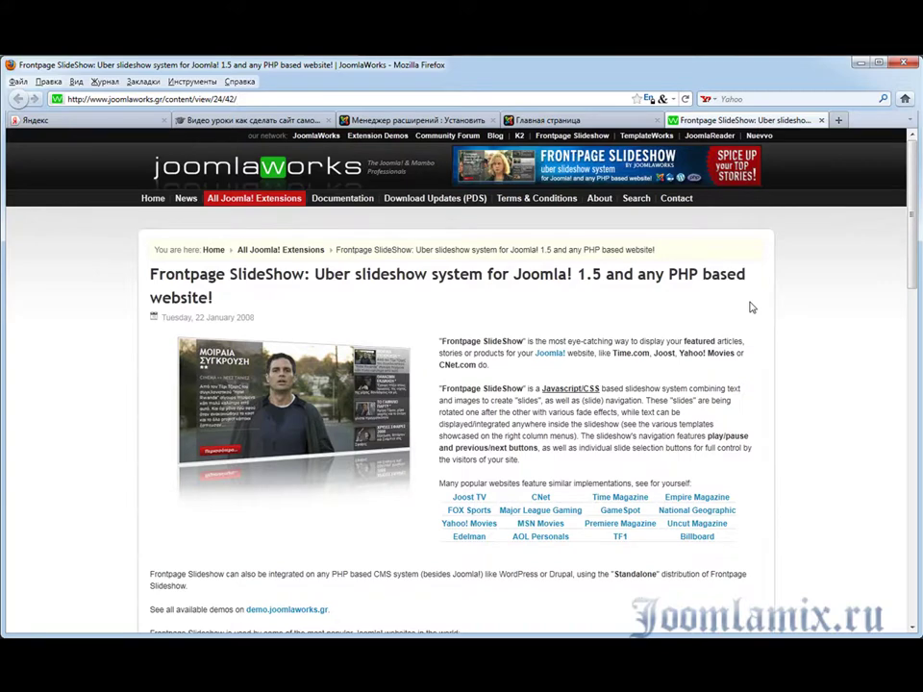
{"action": "key", "text": "ctrl+shift+Tab"}
{"action": "key", "text": "ctrl+shift+Tab"}
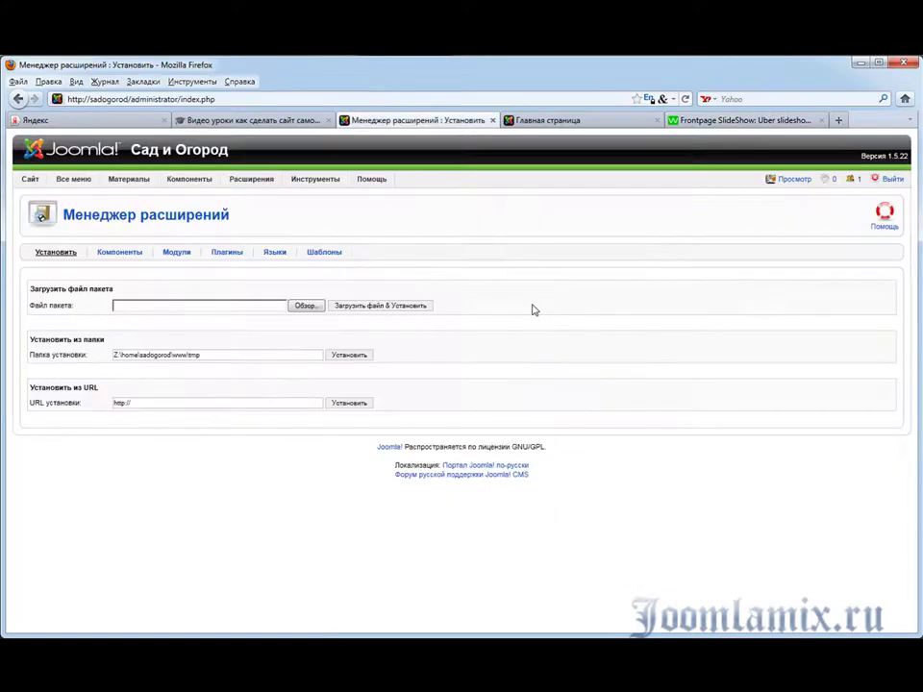